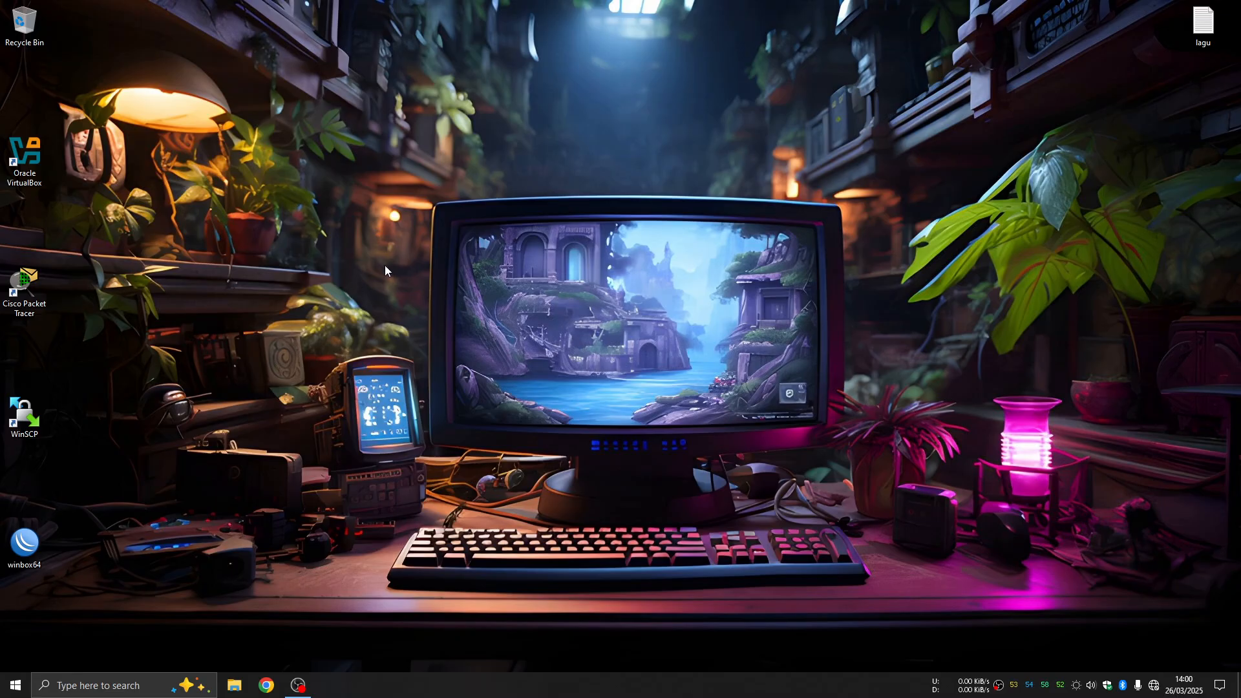
# Refresh the Windows desktop from its right-click menu
pyautogui.rightClick(611, 185)
pyautogui.click(647, 222)
# Launch WinBox and connect to the discovered MikroTik router
pyautogui.doubleClick(25, 543)
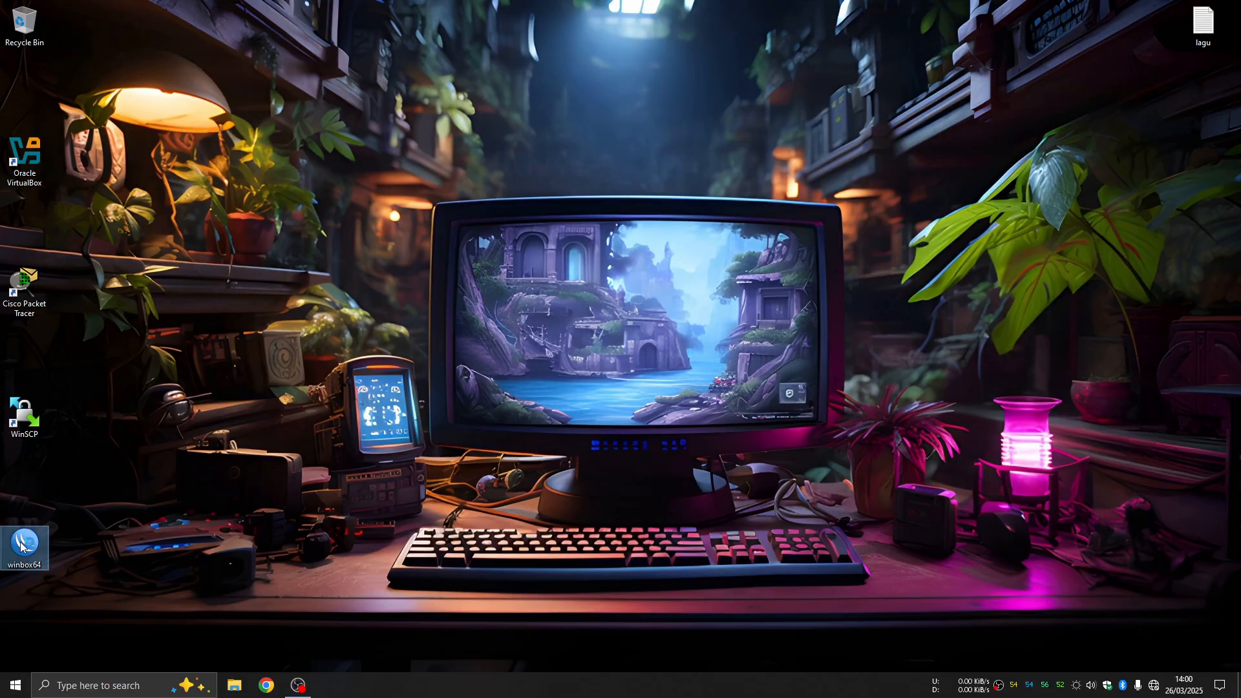
pyautogui.click(40, 183)
pyautogui.click(43, 184)
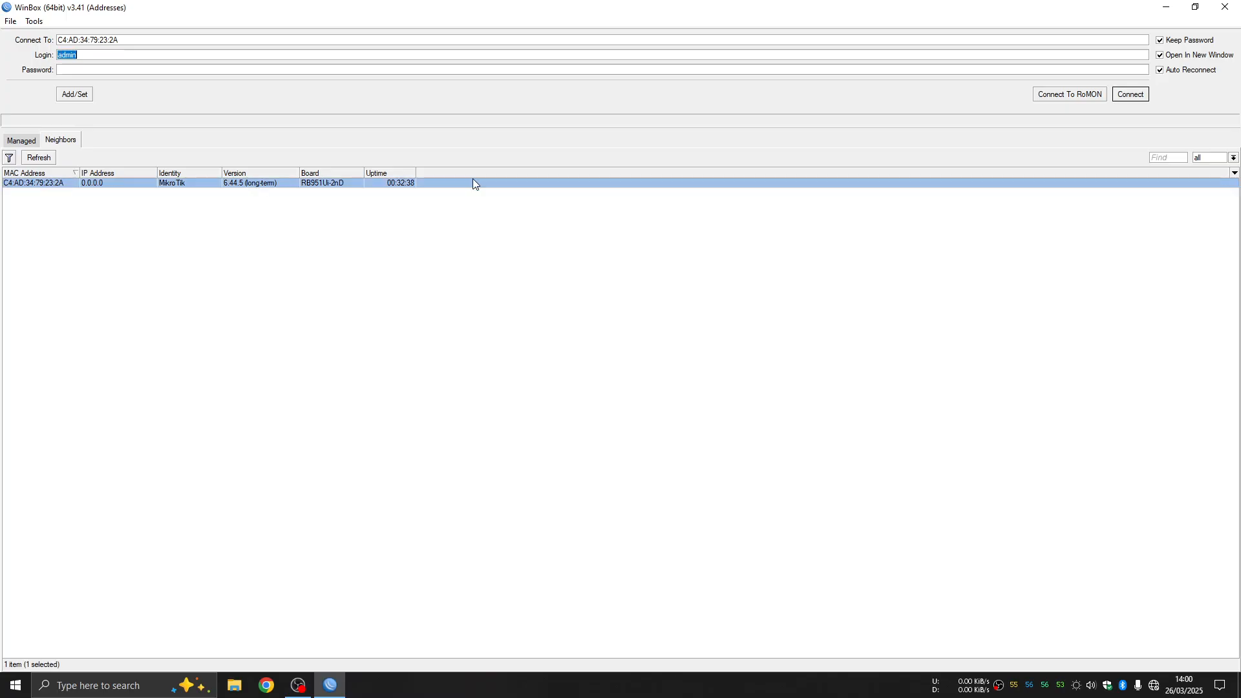
pyautogui.press('Return')
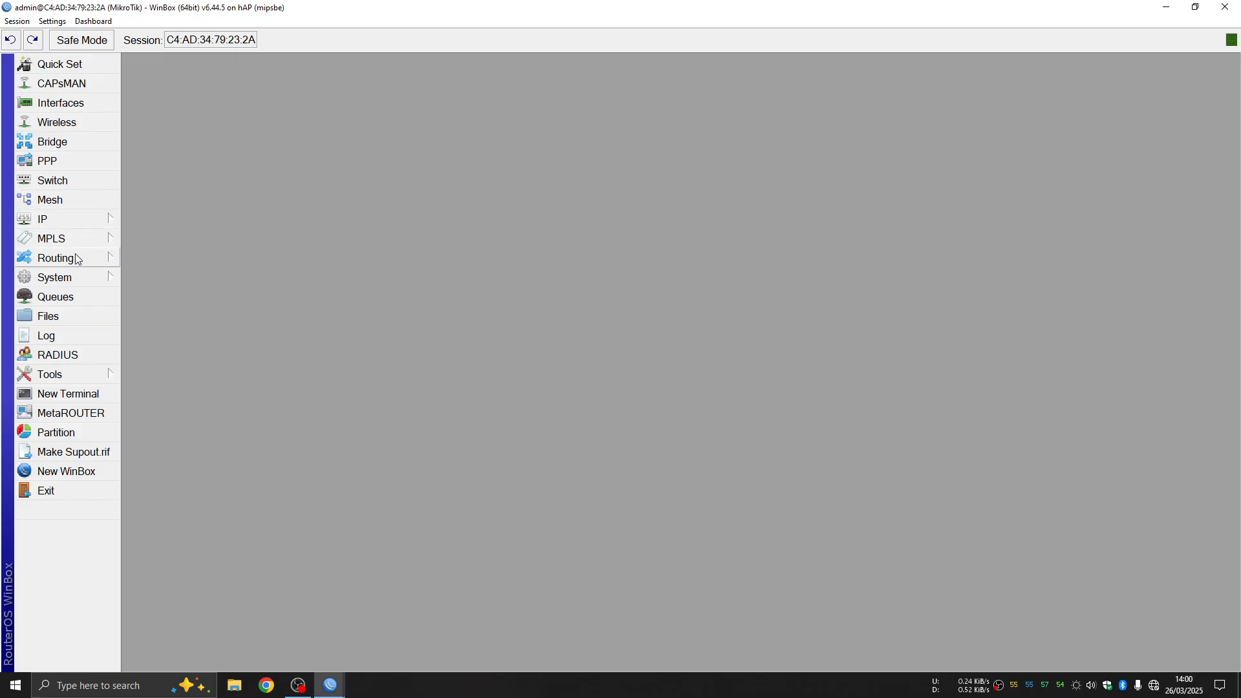
# Rename the router identity to MikroTik-SerPPPOE under System > Identity
pyautogui.click(73, 280)
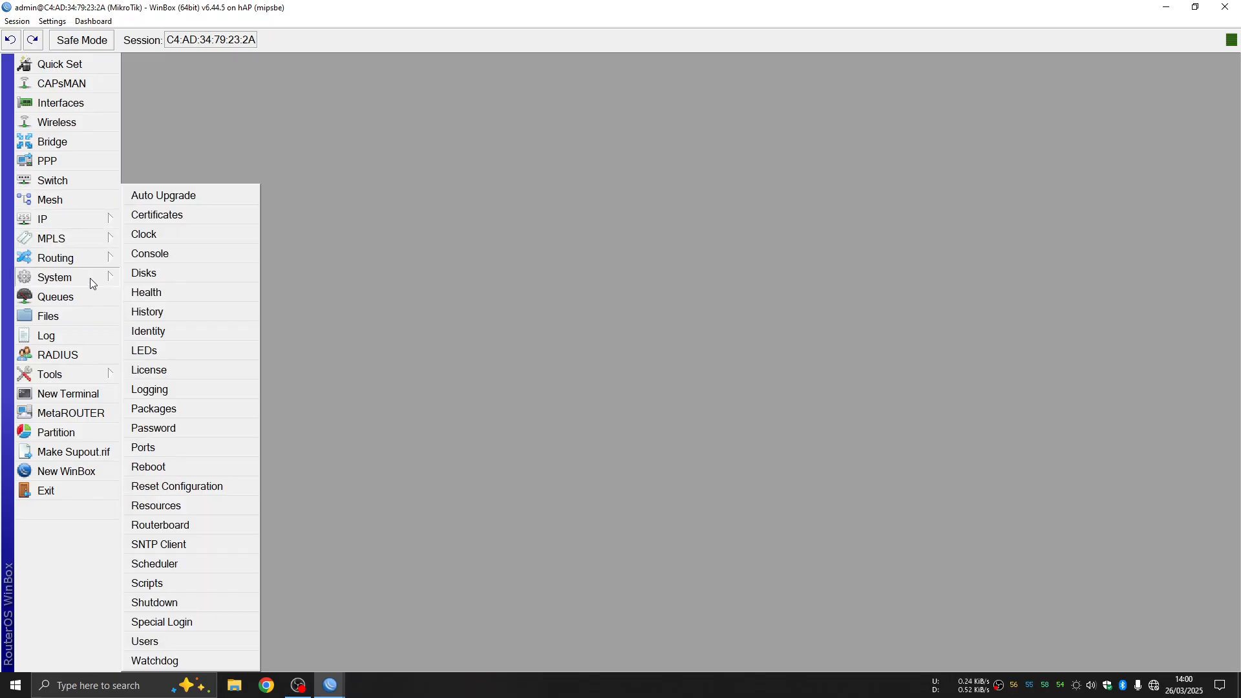
pyautogui.click(208, 330)
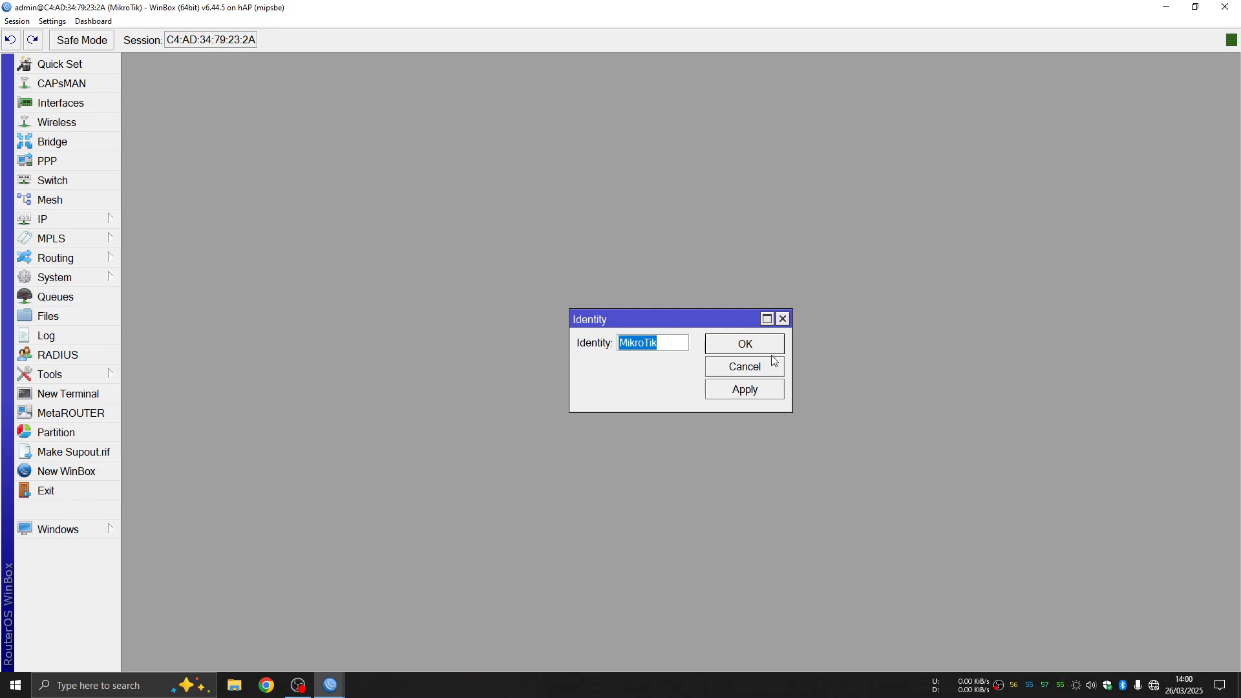
pyautogui.click(669, 344)
pyautogui.write('-SerPPPOE')
pyautogui.click(754, 389)
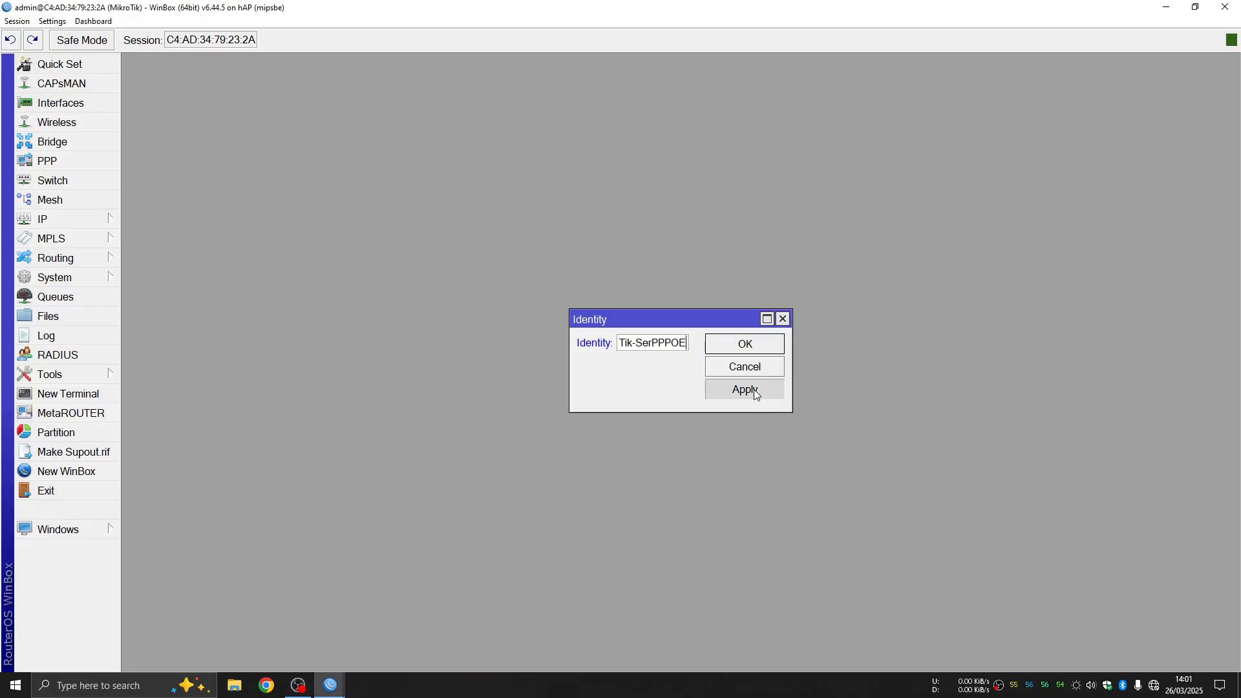
pyautogui.click(753, 346)
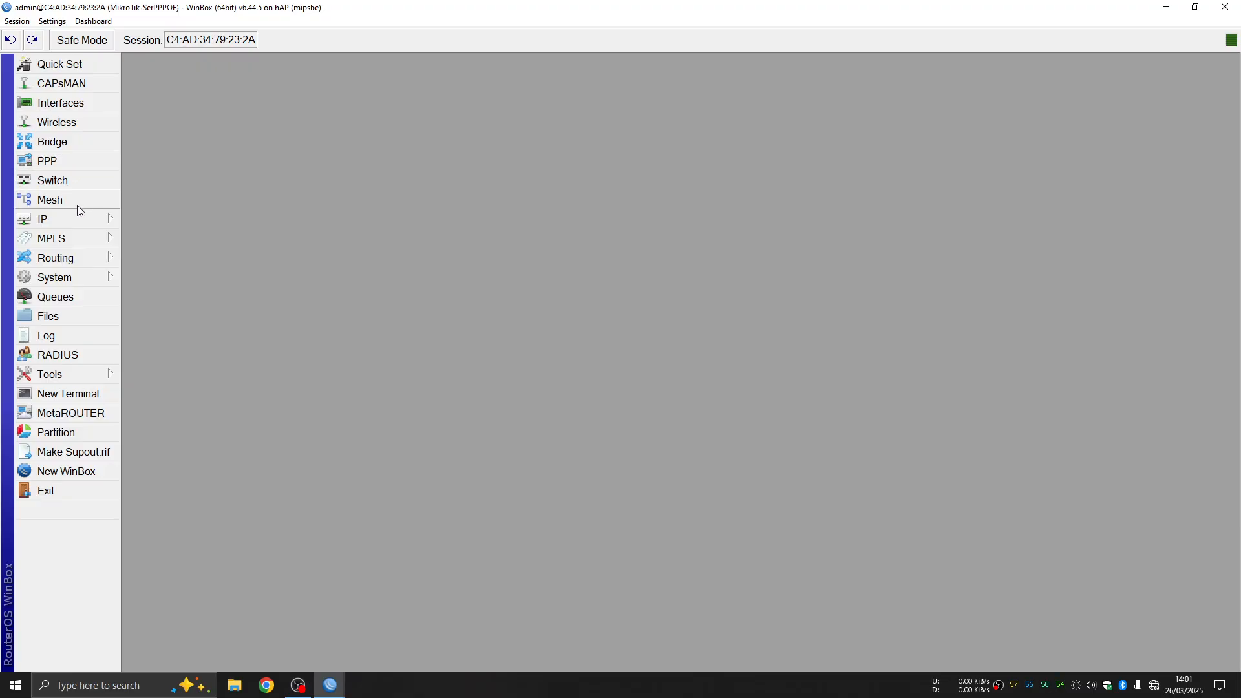
# Remove the existing ether1 entry from the IP DHCP Client list
pyautogui.click(110, 220)
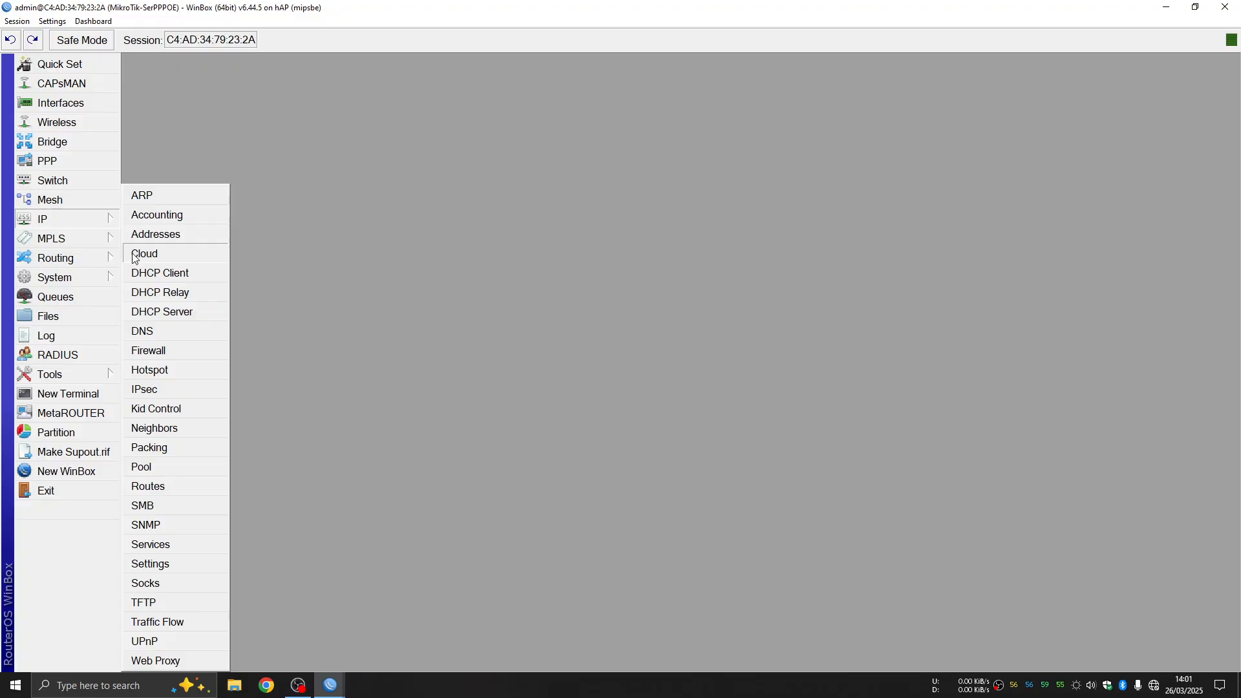
pyautogui.click(187, 276)
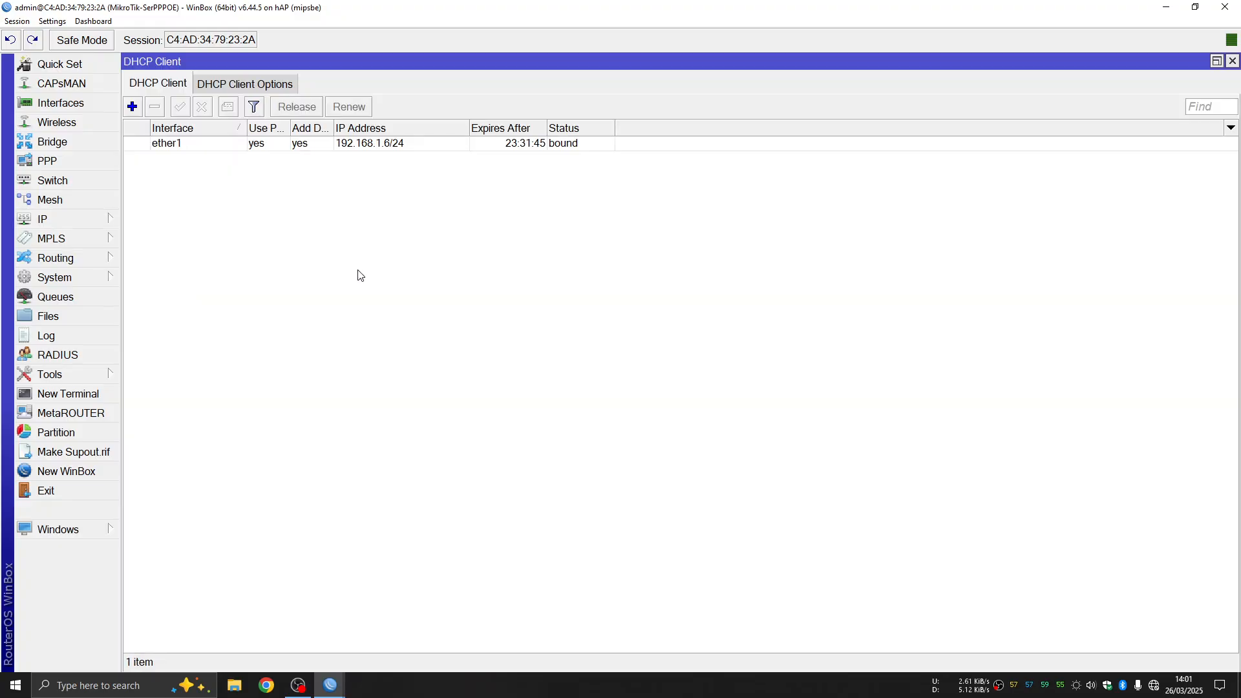
pyautogui.click(198, 148)
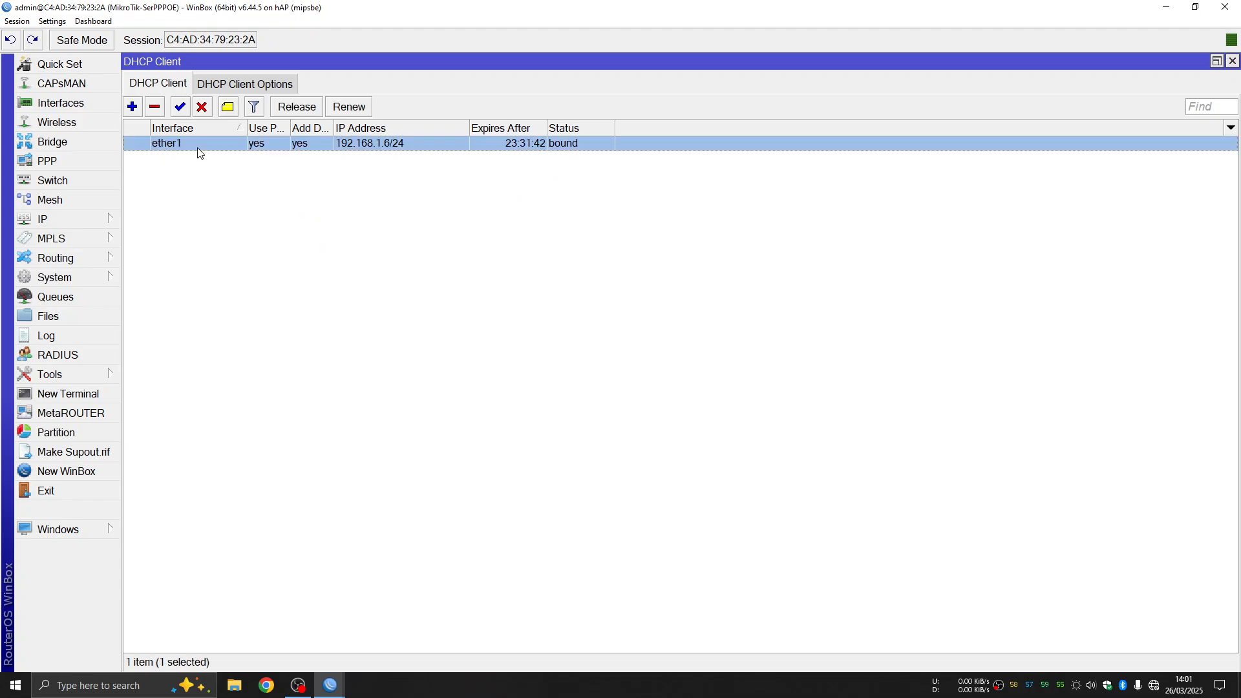
pyautogui.click(155, 106)
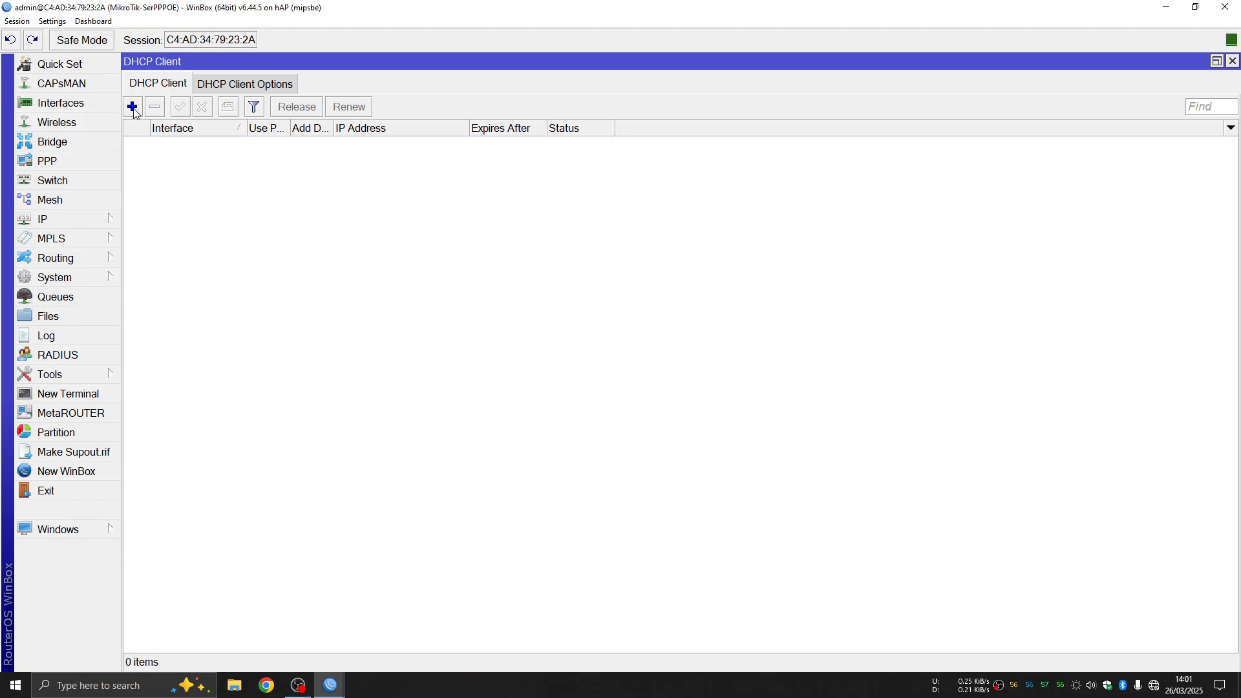
# Add a new DHCP client on ether1 and close the client list
pyautogui.click(132, 107)
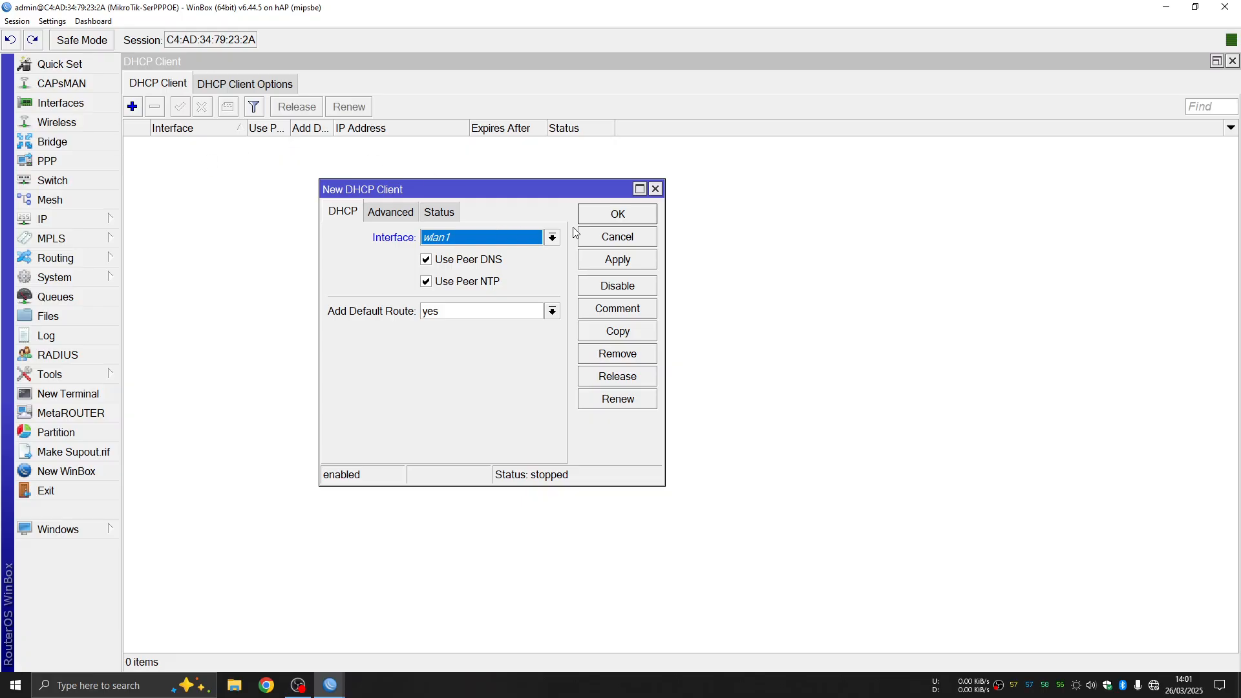
pyautogui.click(554, 238)
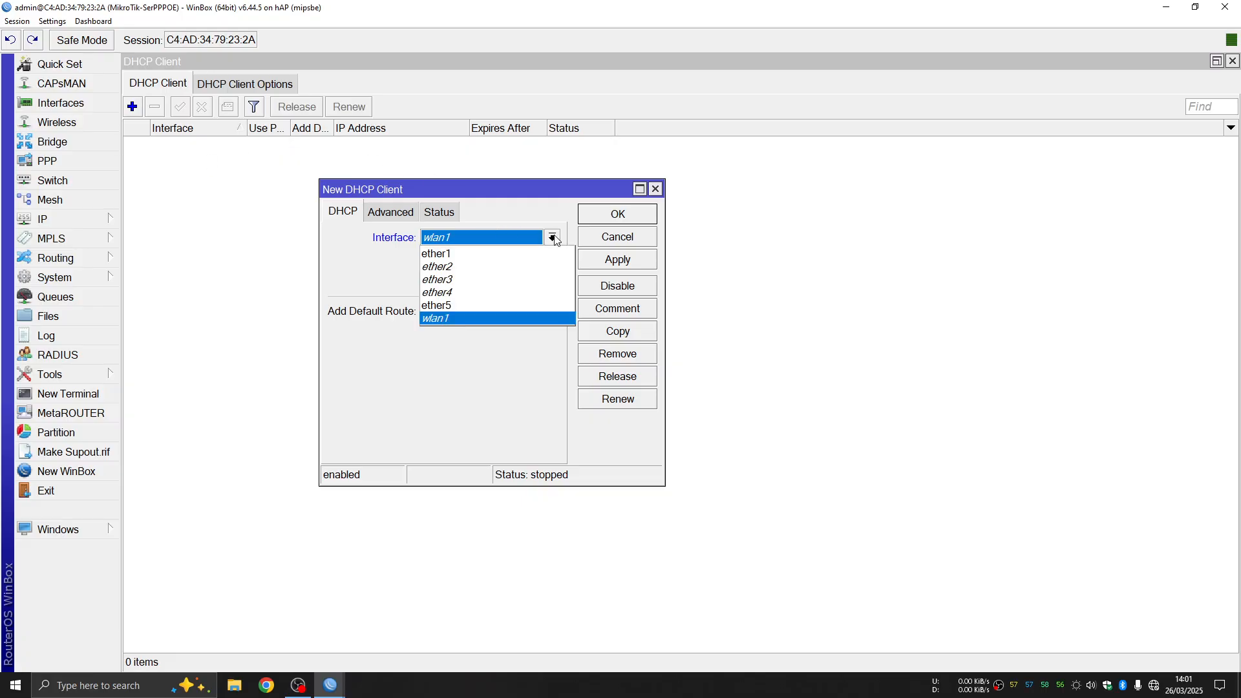
pyautogui.click(493, 254)
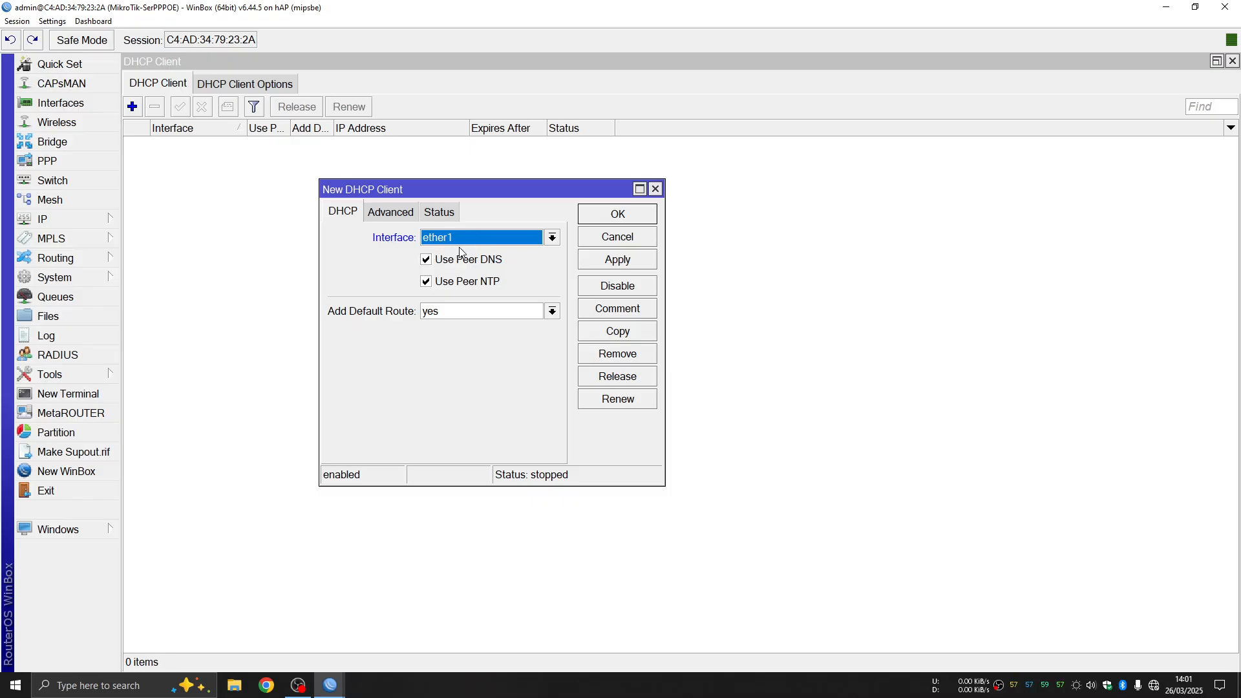
pyautogui.click(622, 261)
pyautogui.click(621, 217)
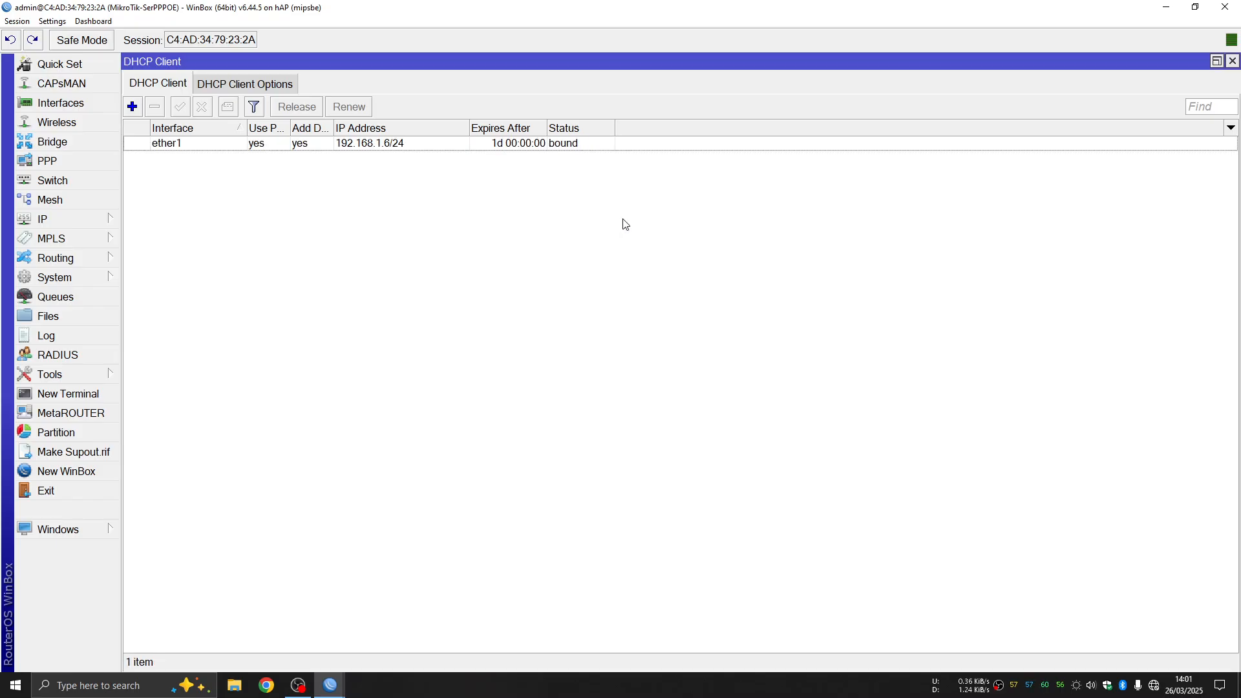
pyautogui.click(1233, 60)
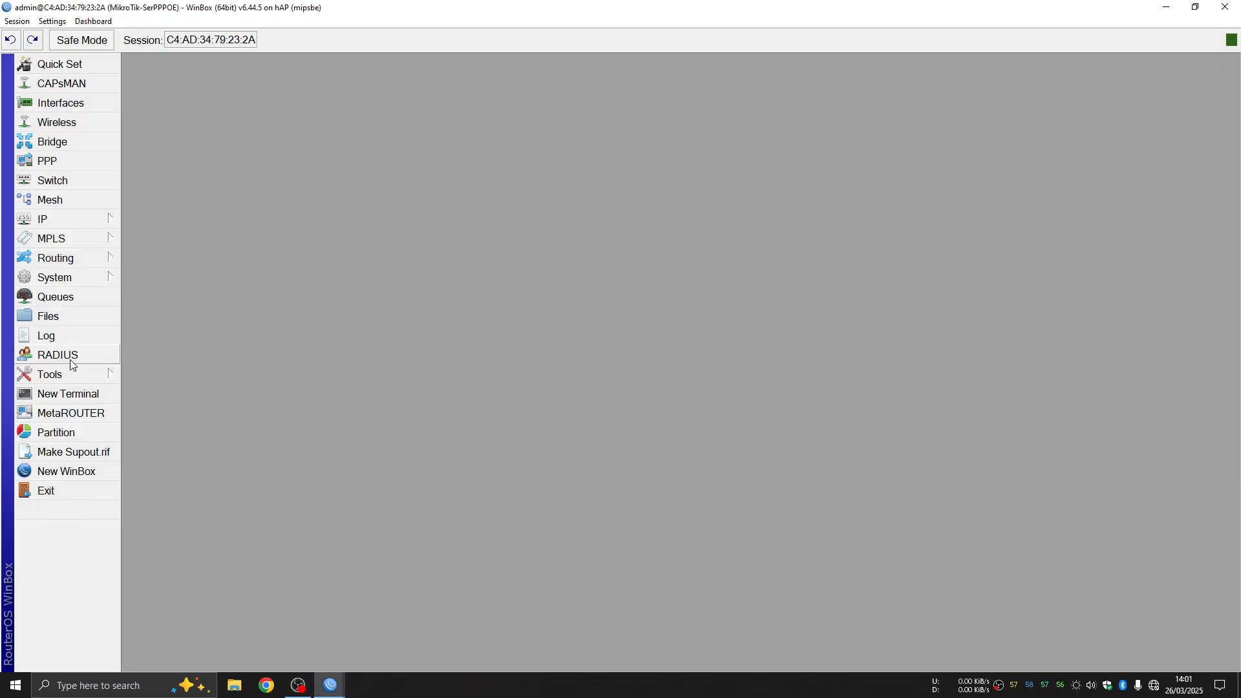
pyautogui.click(62, 395)
pyautogui.write('p')
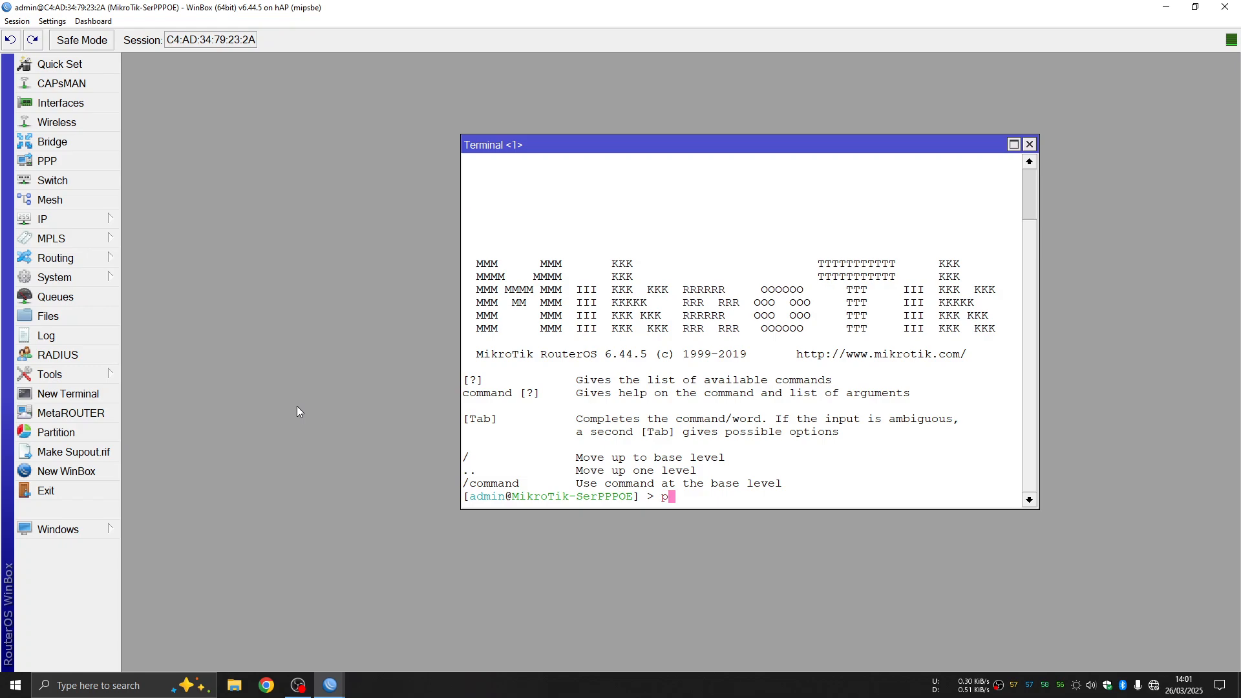
pyautogui.write('ing google.com')
pyautogui.press('Return')
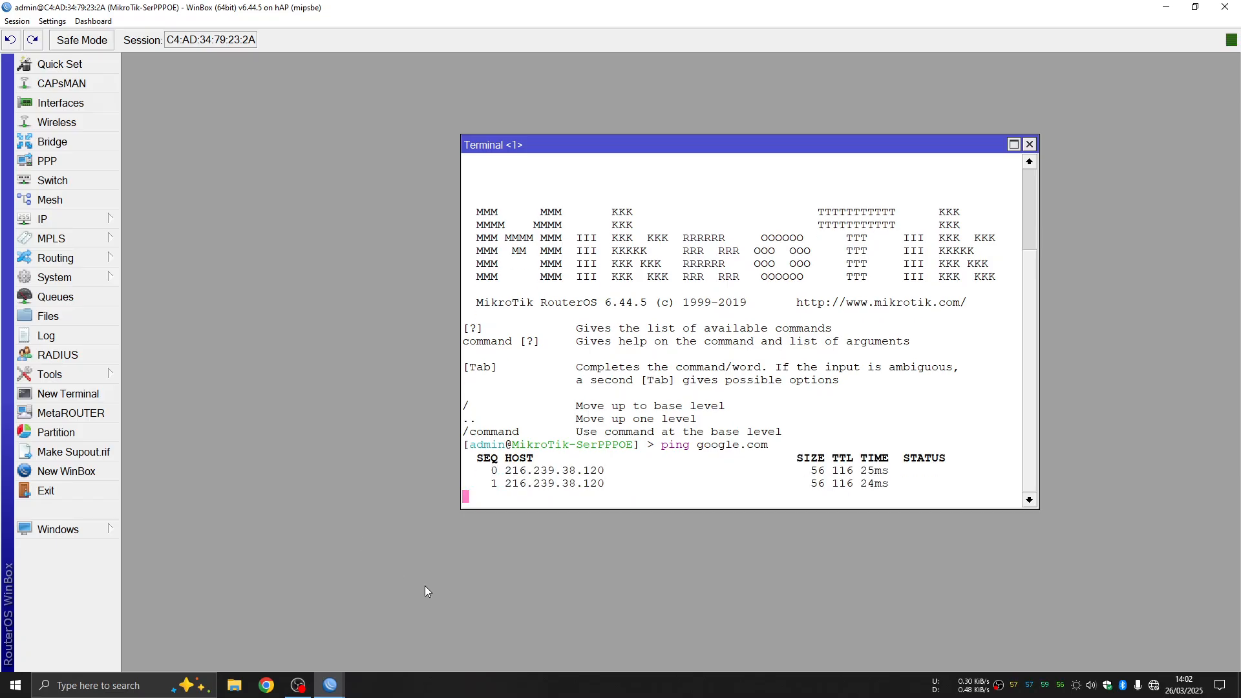
pyautogui.hotkey('ctrl', 'c')
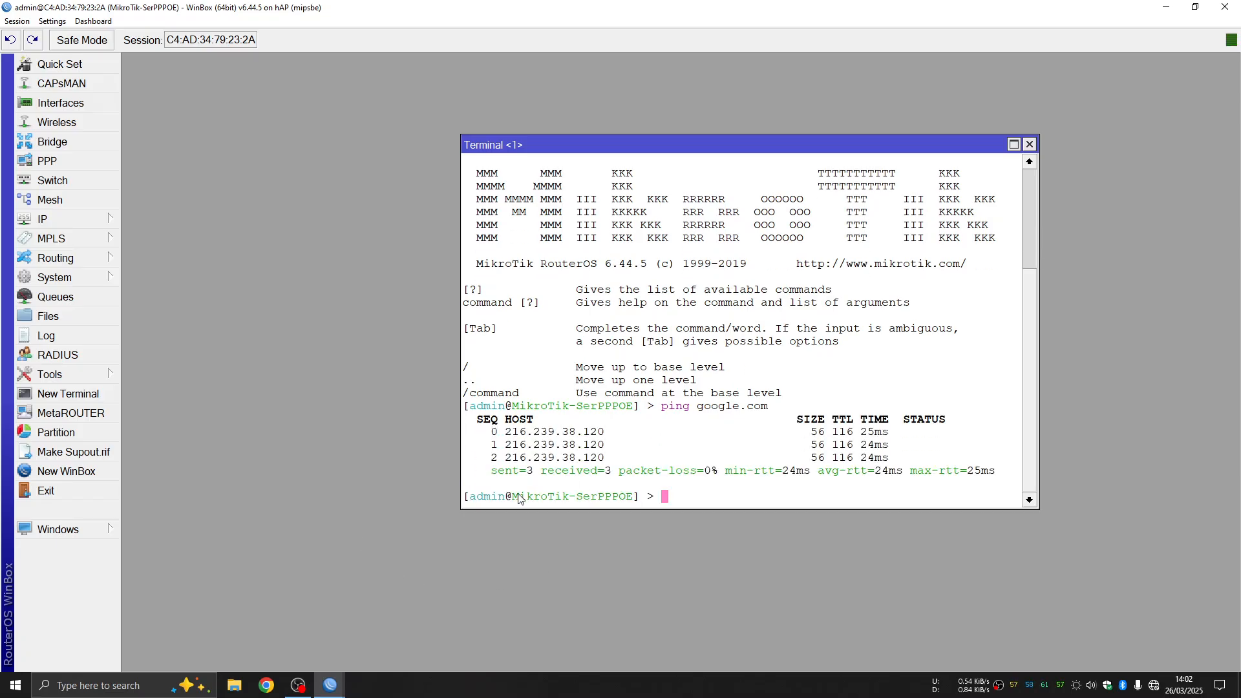
pyautogui.click(1031, 144)
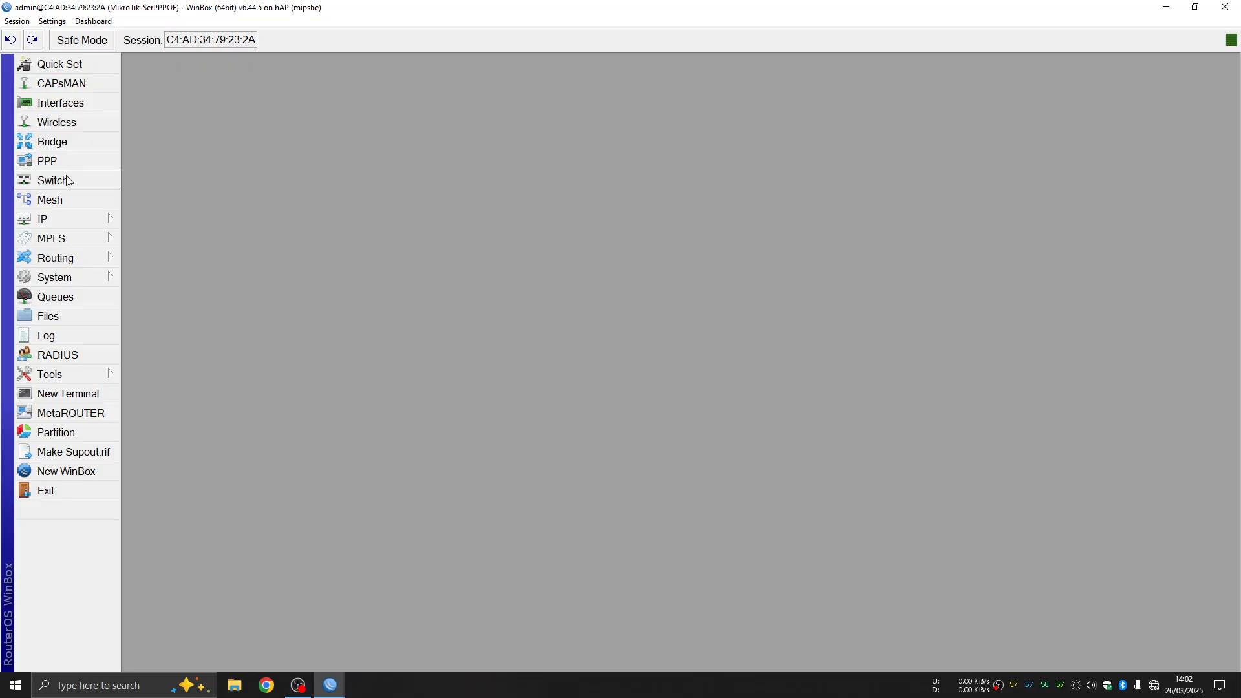
# Open the Firewall NAT rules and start a new rule
pyautogui.click(68, 217)
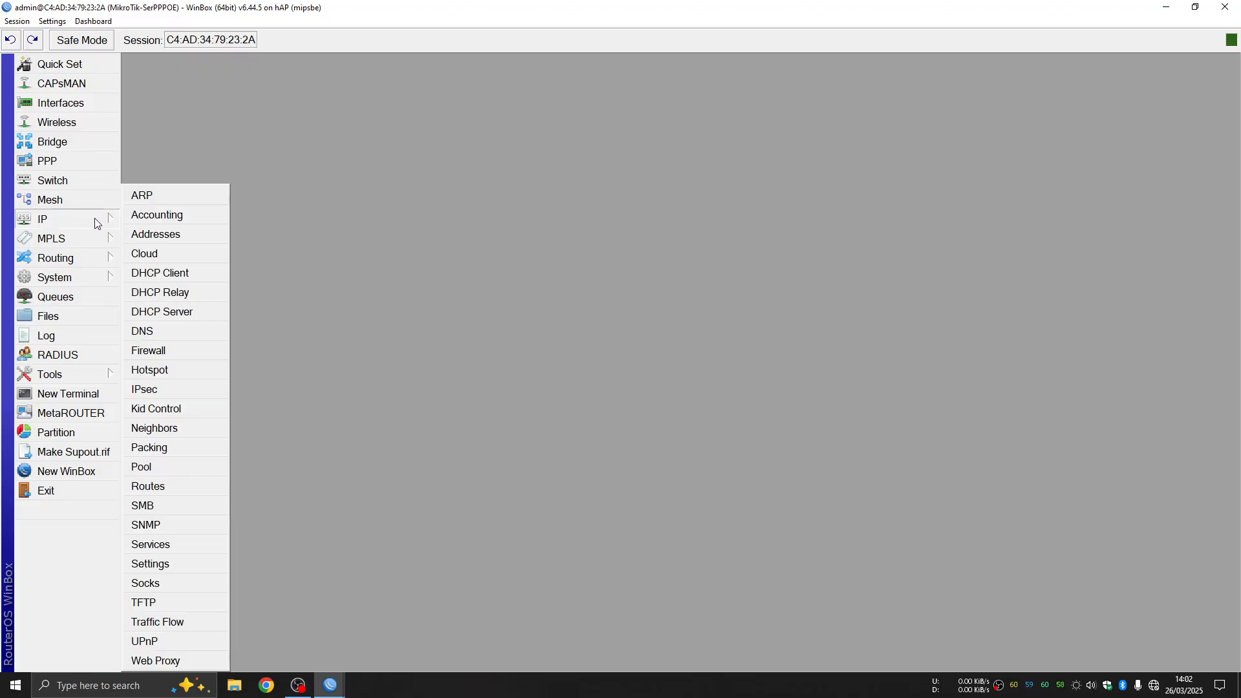
pyautogui.click(171, 350)
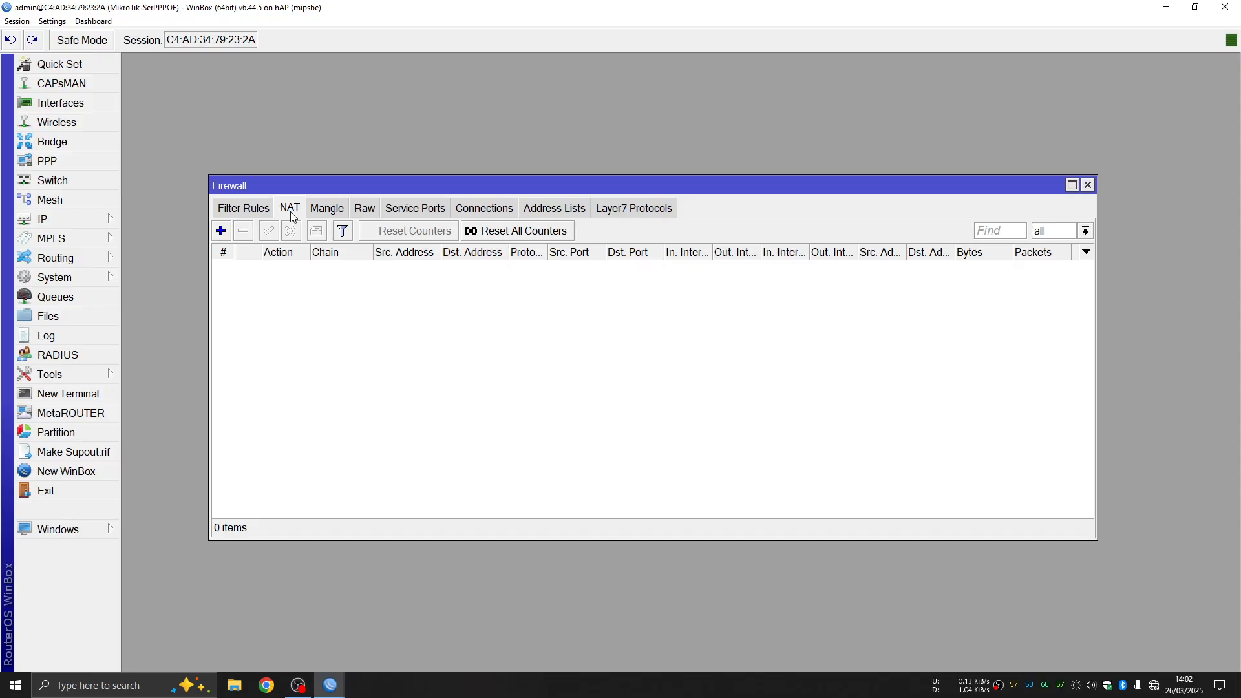
pyautogui.click(241, 216)
pyautogui.click(288, 213)
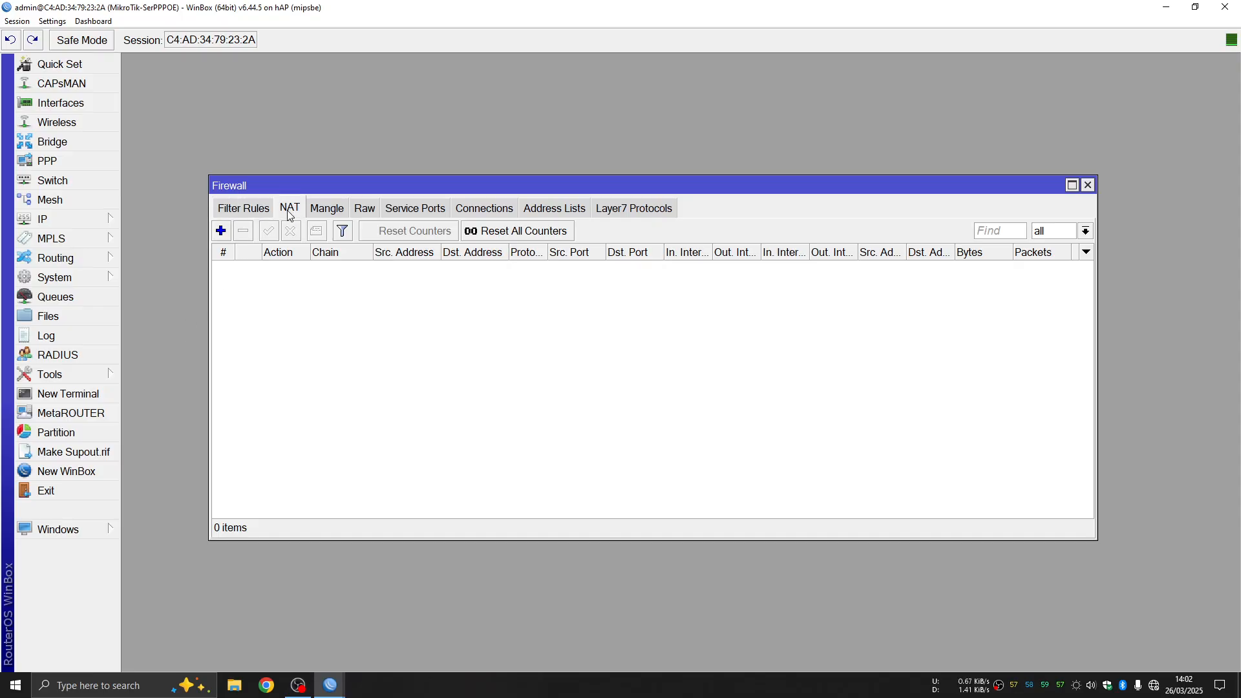
pyautogui.click(221, 232)
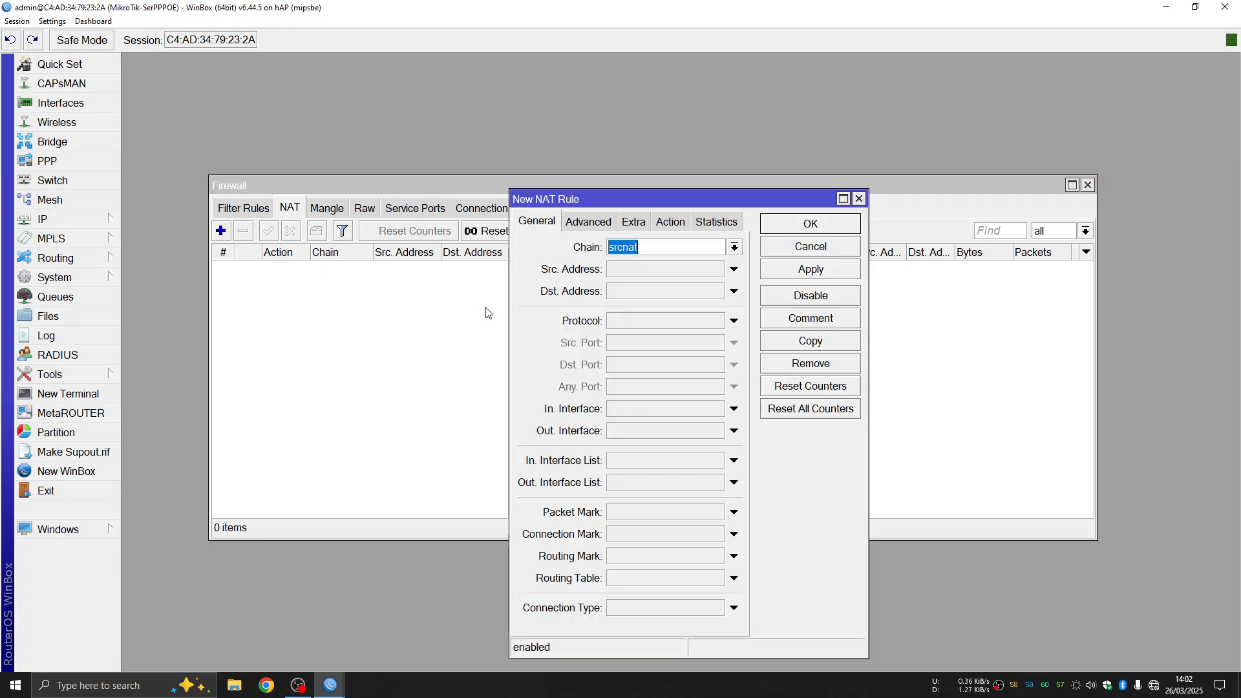
# Set the rule's chain to srcnat with ether1 as the out interface
pyautogui.click(676, 247)
pyautogui.moveTo(674, 247); pyautogui.dragTo(608, 253)
pyautogui.click(644, 251)
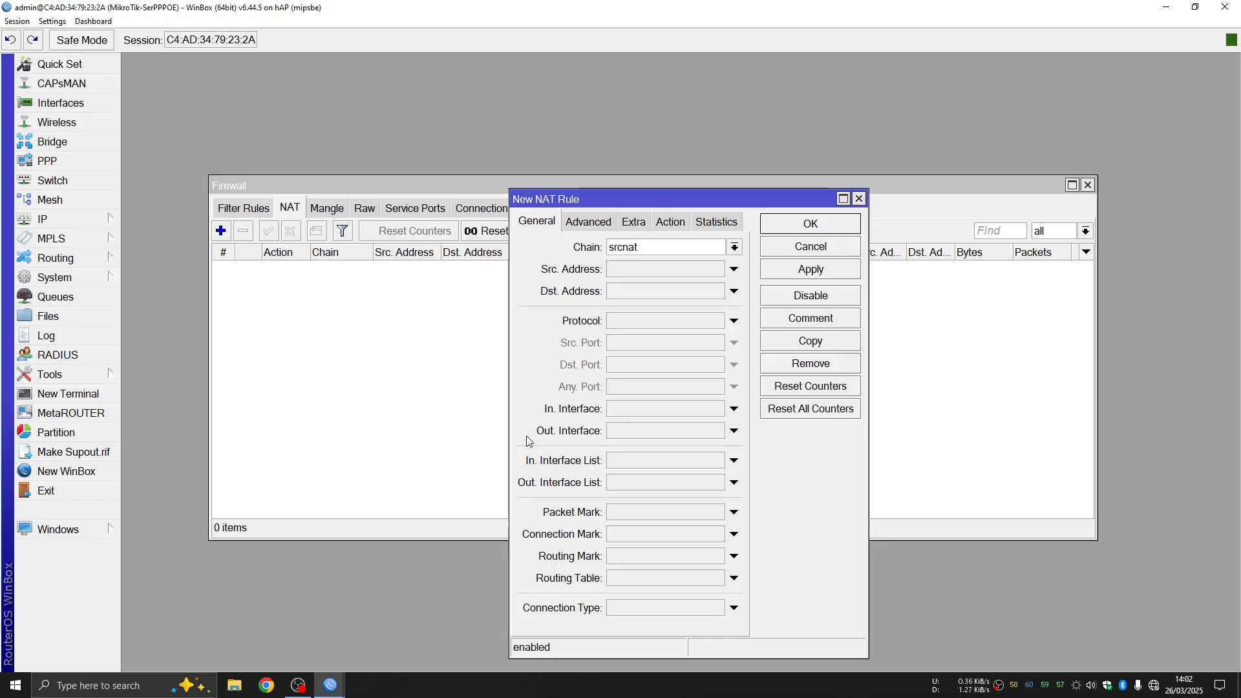
pyautogui.click(642, 436)
pyautogui.click(718, 431)
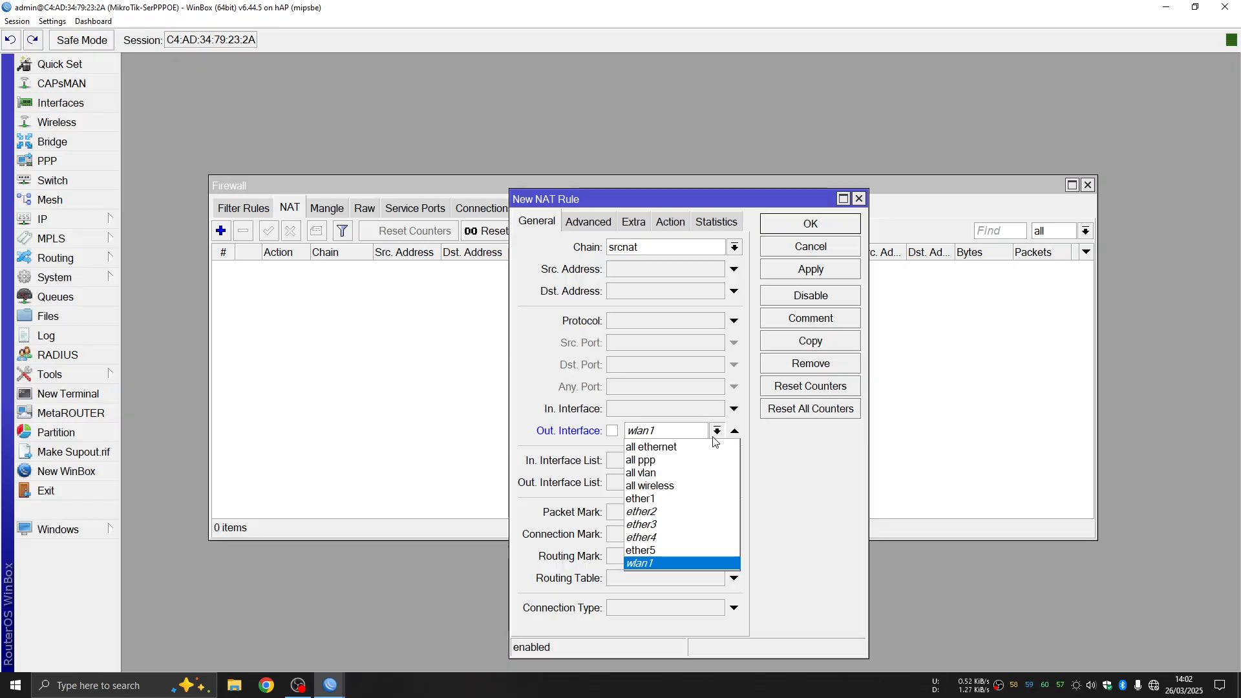
pyautogui.click(663, 499)
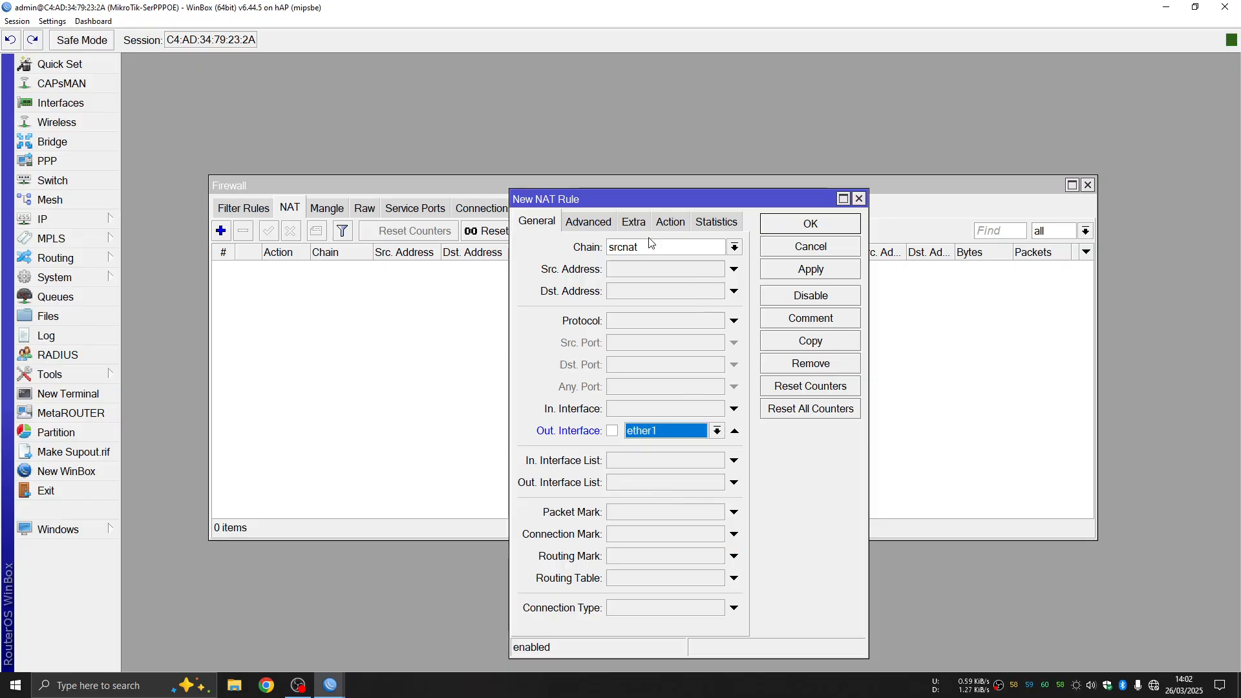
# Set the rule action to masquerade, save it and close Firewall
pyautogui.click(670, 223)
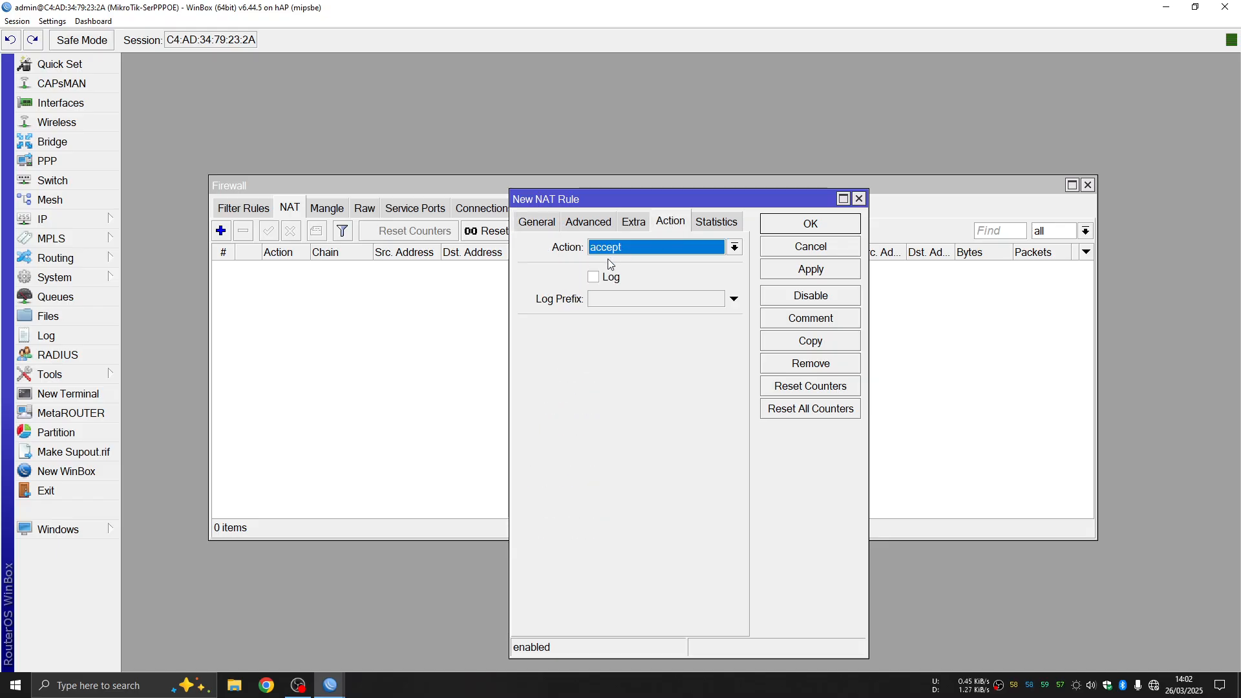
pyautogui.click(644, 247)
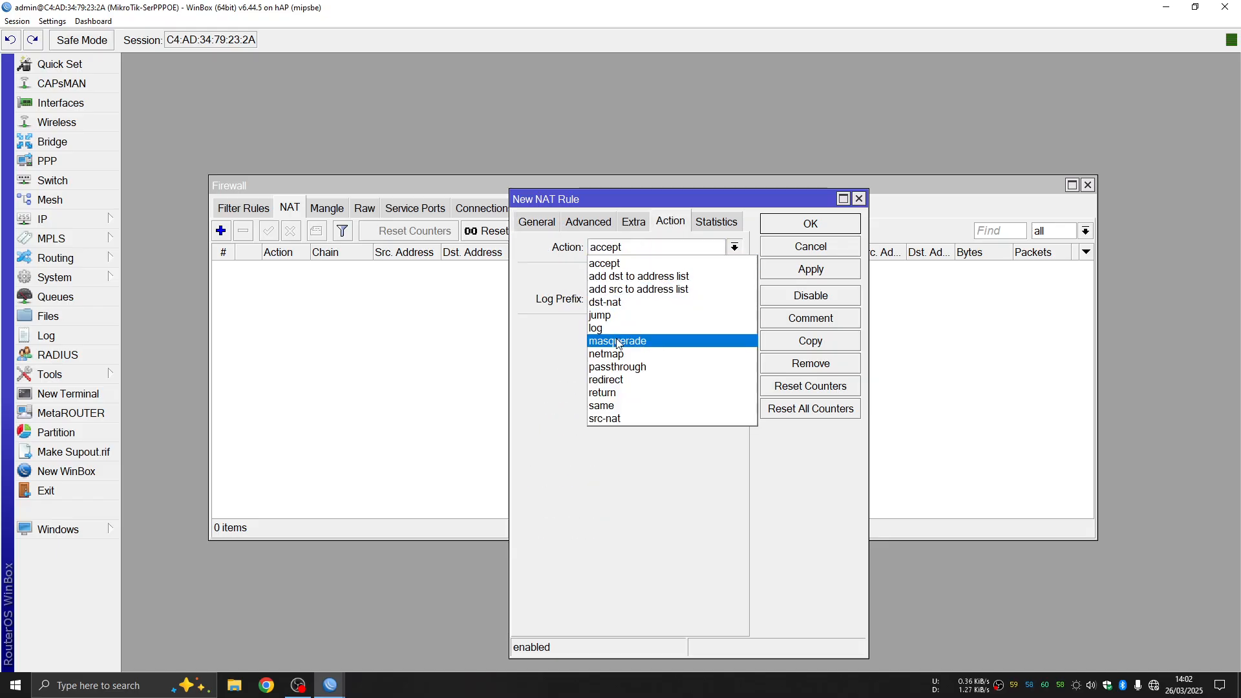
pyautogui.click(674, 341)
pyautogui.click(834, 270)
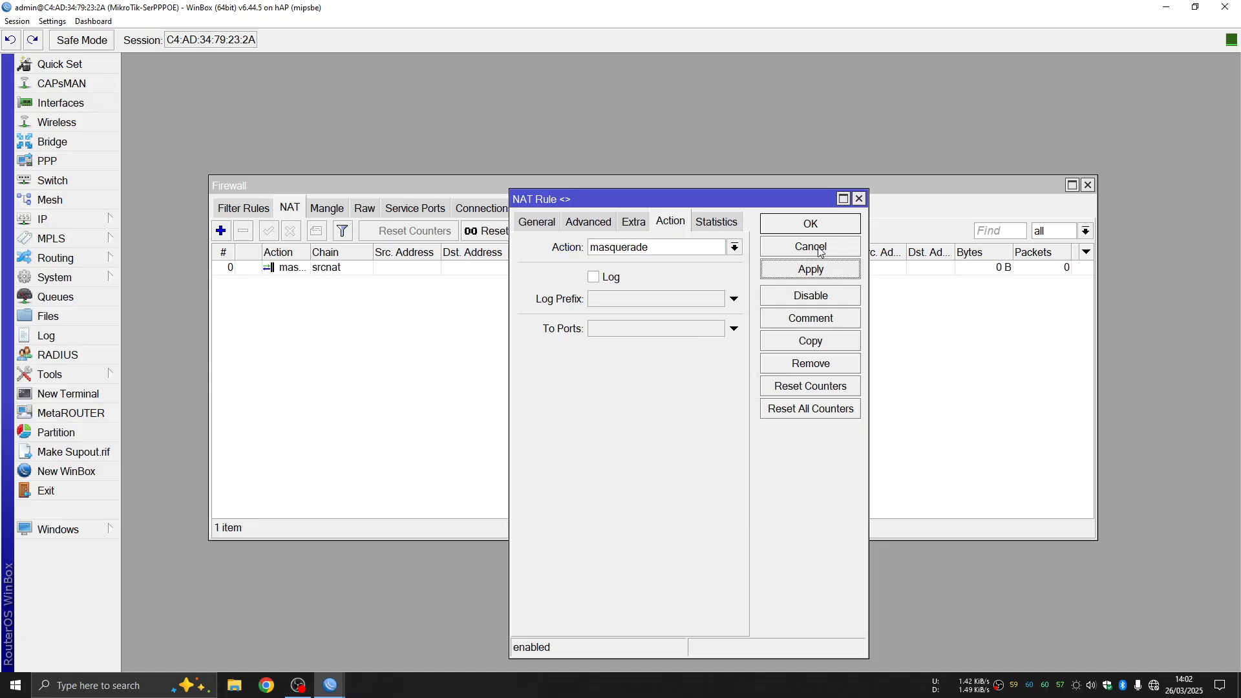
pyautogui.click(812, 222)
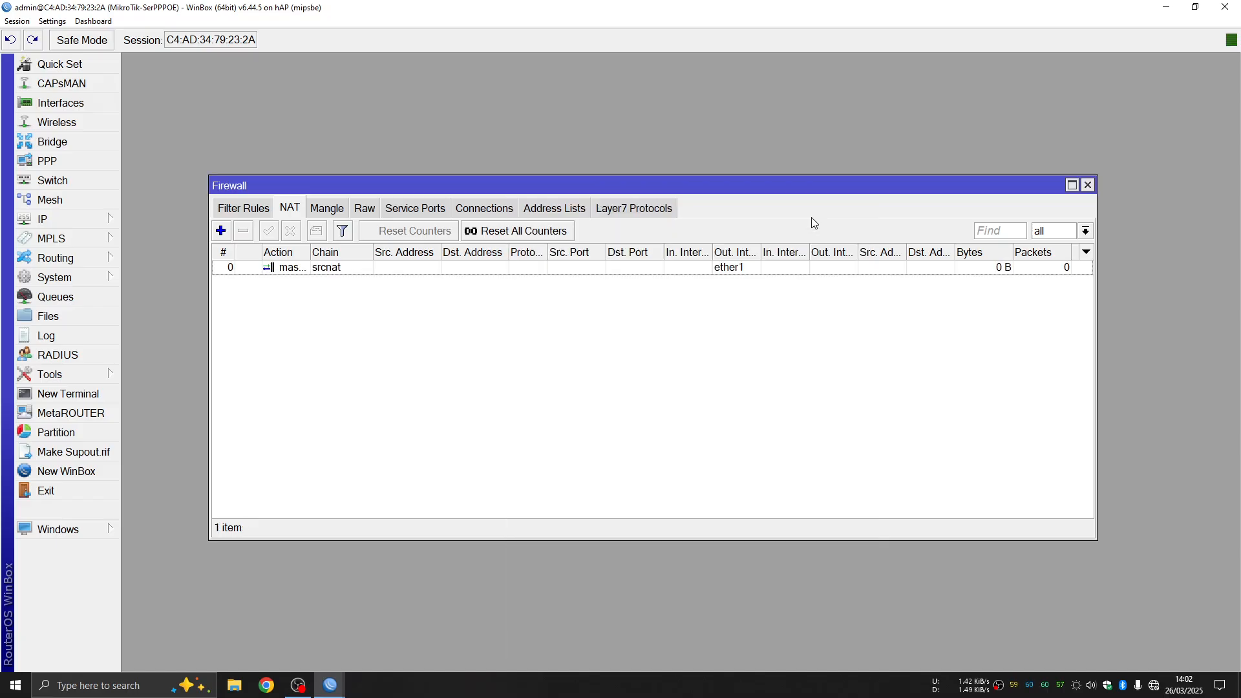
pyautogui.click(1089, 186)
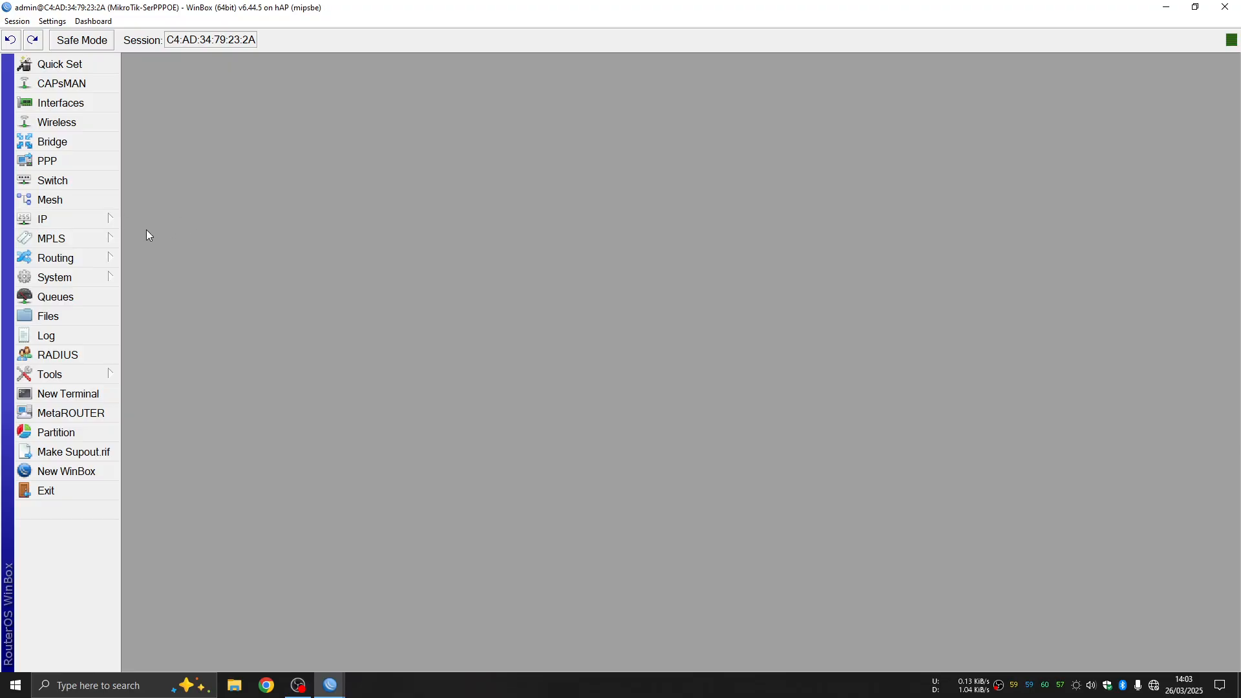
# Open the IP Pool list and start a new address pool
pyautogui.click(72, 221)
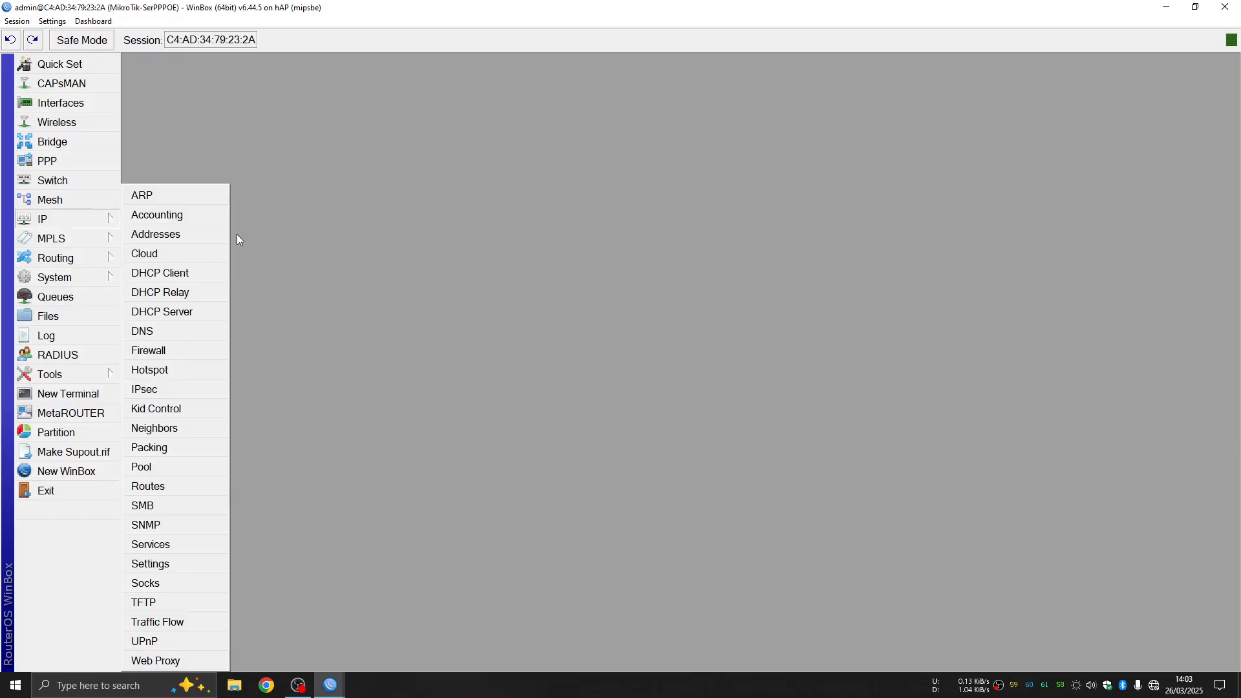
pyautogui.click(158, 469)
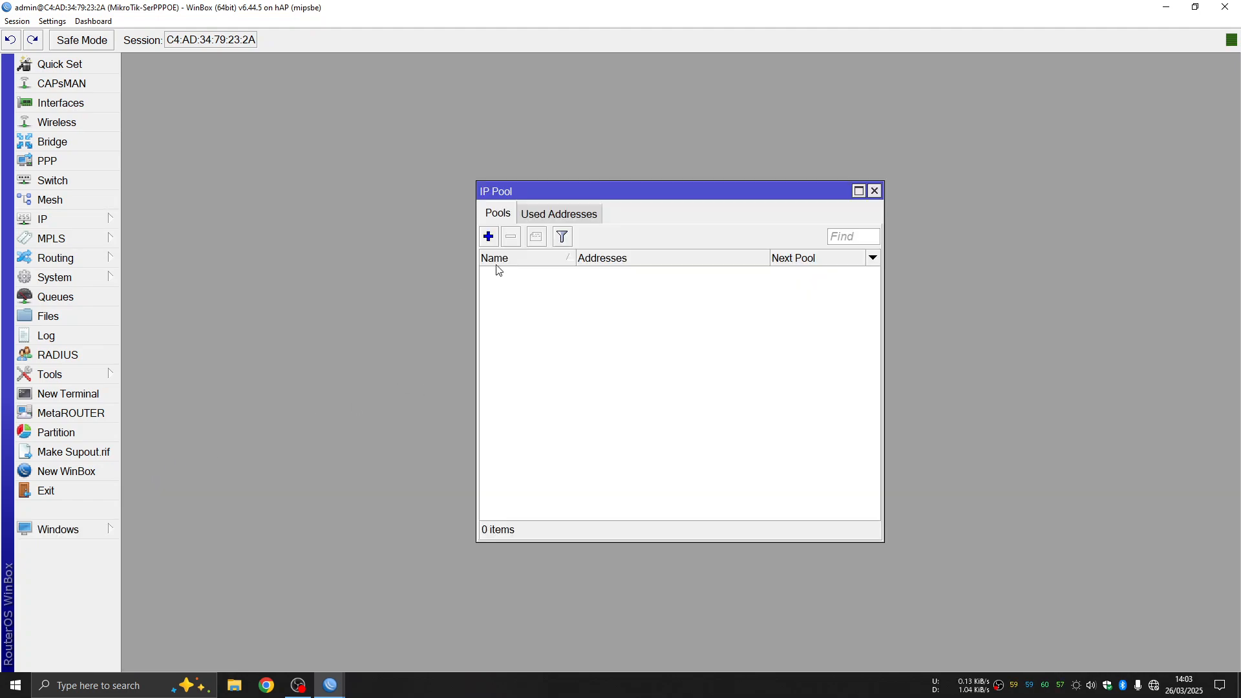
pyautogui.moveTo(679, 192); pyautogui.dragTo(628, 135)
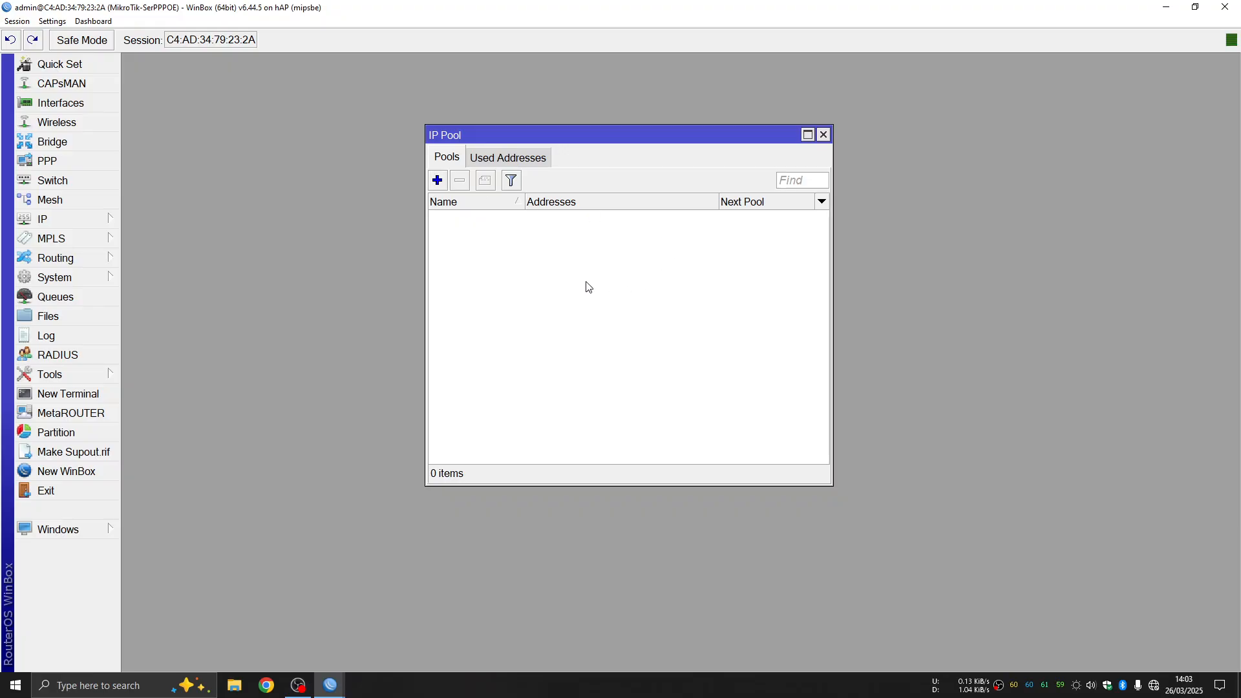
pyautogui.click(444, 183)
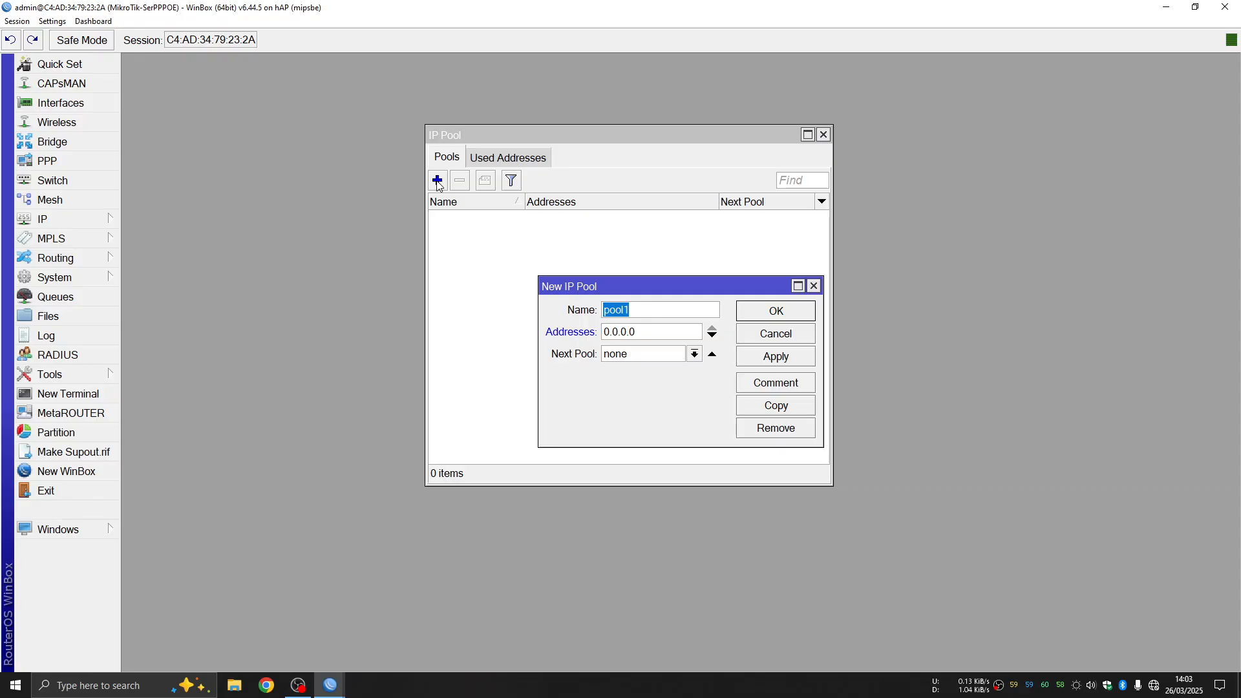
pyautogui.moveTo(642, 285); pyautogui.dragTo(590, 248)
# Name the pool pool-PPPOESERV with range 192.168.100.2-192.168.100.254
pyautogui.click(596, 273)
pyautogui.press('BackSpace')
pyautogui.write('-')
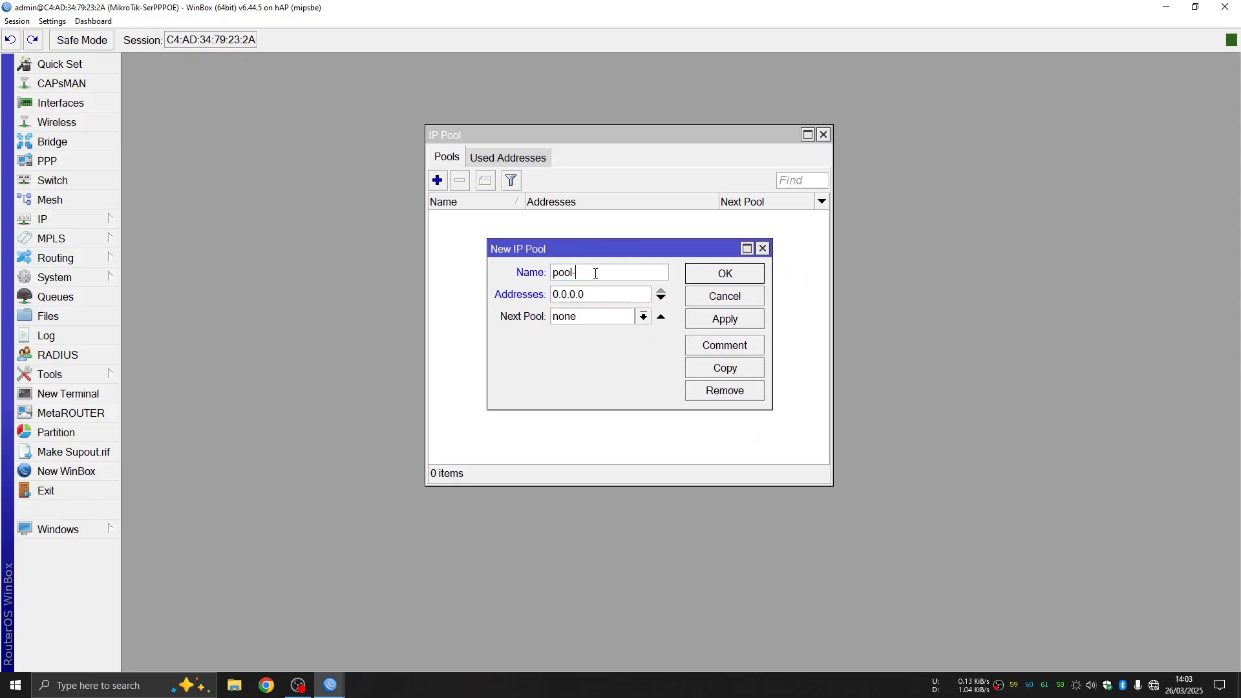
pyautogui.write('PPPOESERV')
pyautogui.press('Tab')
pyautogui.write('192')
pyautogui.write('.168')
pyautogui.write('.100')
pyautogui.write('.')
pyautogui.write('2')
pyautogui.write('192')
pyautogui.write('.168')
pyautogui.write('.100')
pyautogui.write('.')
pyautogui.write('254')
# Check the address range, save the pool and close the pool list
pyautogui.click(565, 296)
pyautogui.click(645, 293)
pyautogui.press('Left')
pyautogui.press('Left')
pyautogui.press('Left')
pyautogui.press('Left')
pyautogui.press('Left')
pyautogui.press('Left')
pyautogui.press('Left')
pyautogui.press('Left')
pyautogui.press('Left')
pyautogui.press('Left')
pyautogui.press('Left')
pyautogui.press('Right')
pyautogui.press('Right')
pyautogui.press('Right')
pyautogui.press('Right')
pyautogui.press('Right')
pyautogui.press('Right')
pyautogui.press('Right')
pyautogui.press('Right')
pyautogui.press('Right')
pyautogui.press('Right')
pyautogui.press('Right')
pyautogui.press('Right')
pyautogui.press('Right')
pyautogui.press('Right')
pyautogui.press('Right')
pyautogui.press('Right')
pyautogui.click(752, 327)
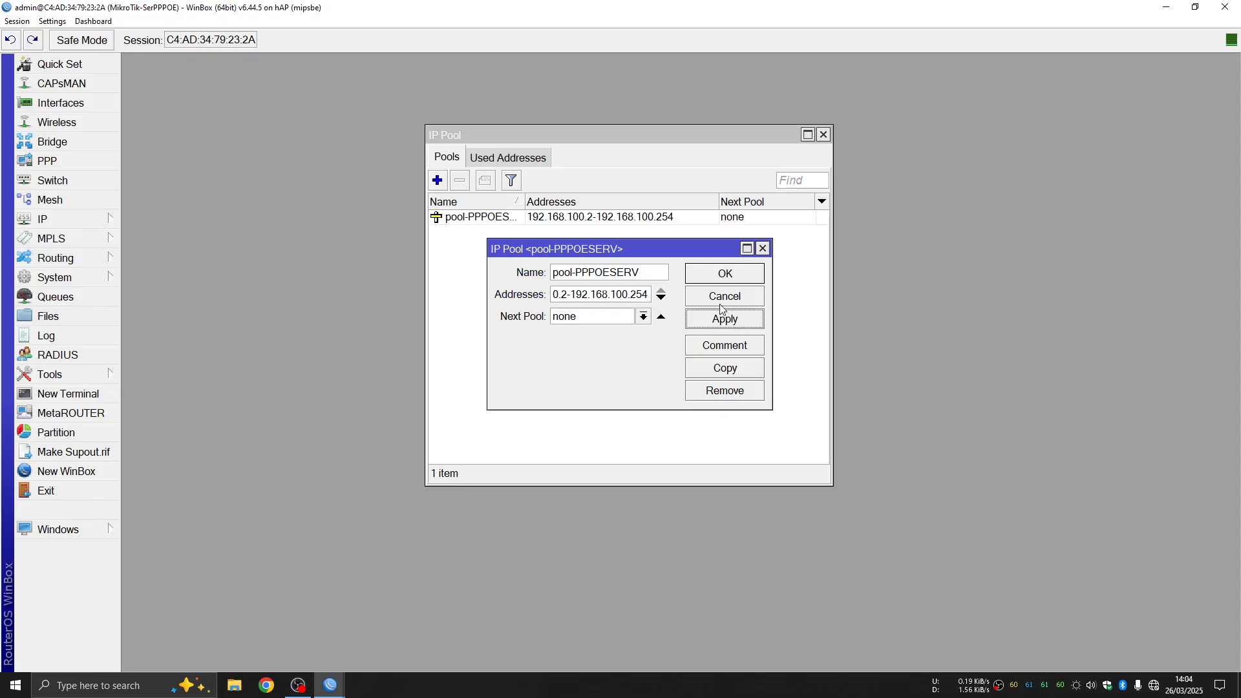
pyautogui.click(741, 276)
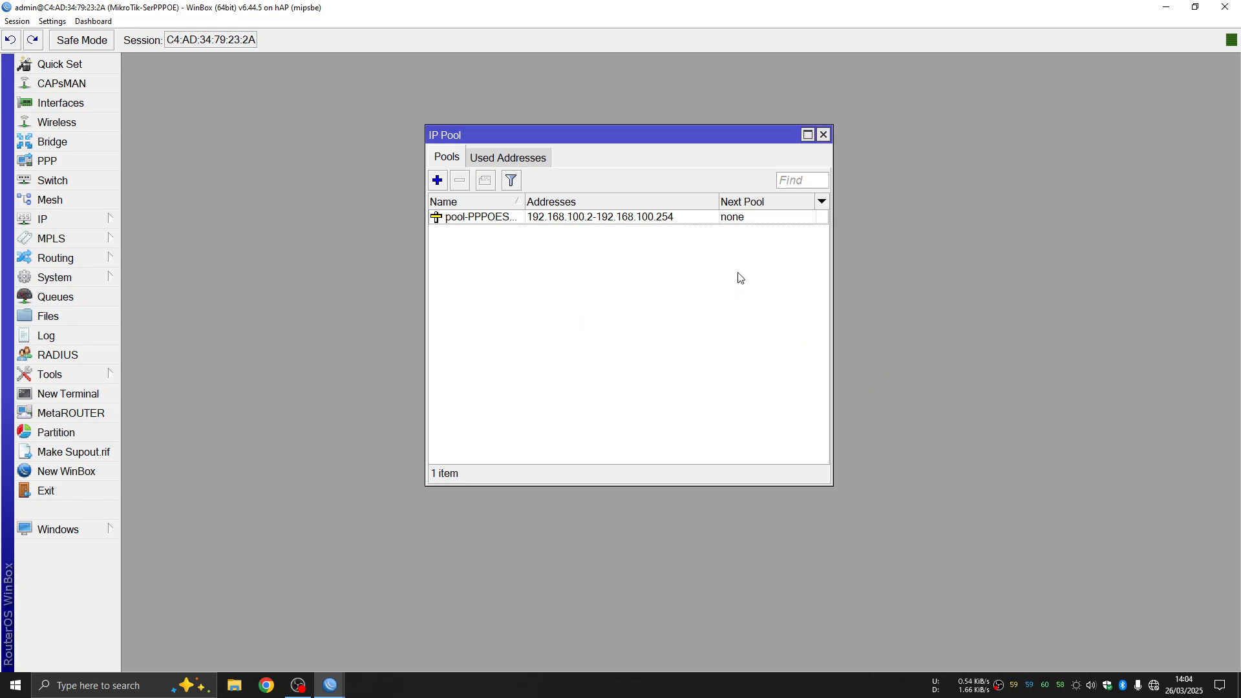
pyautogui.click(824, 135)
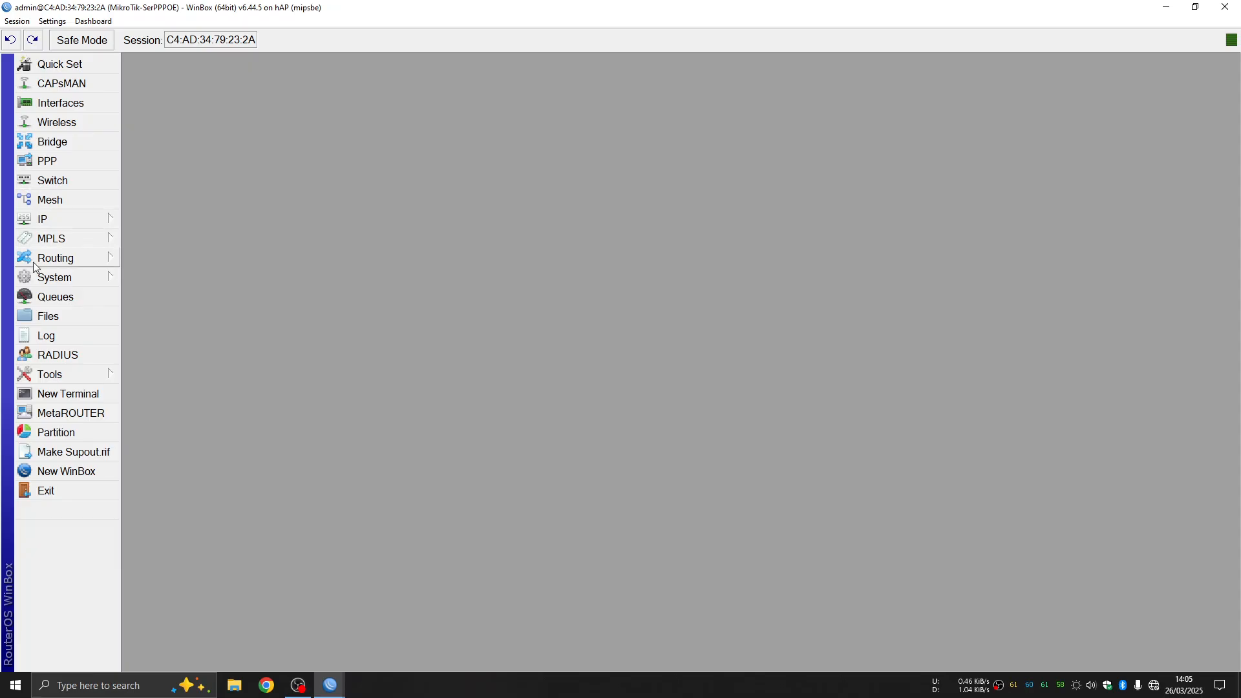
# Browse the PPP PPPoE Servers, Secrets and Profiles lists, then start a new profile
pyautogui.click(71, 163)
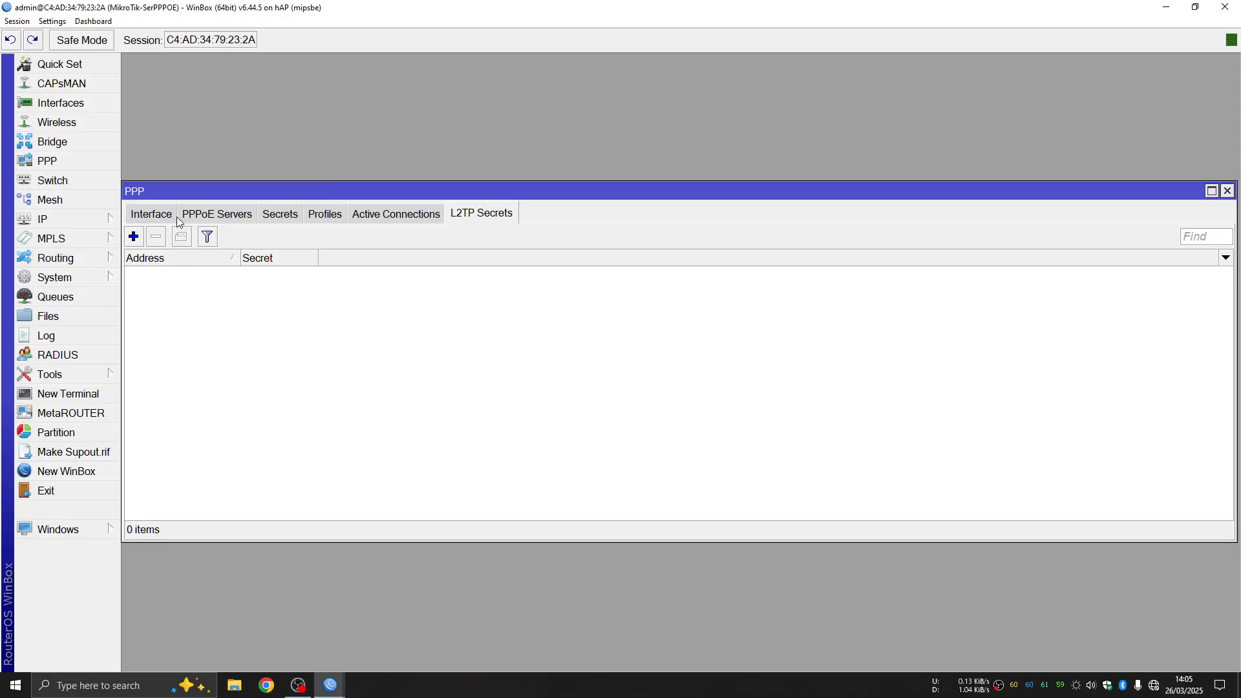
pyautogui.click(230, 218)
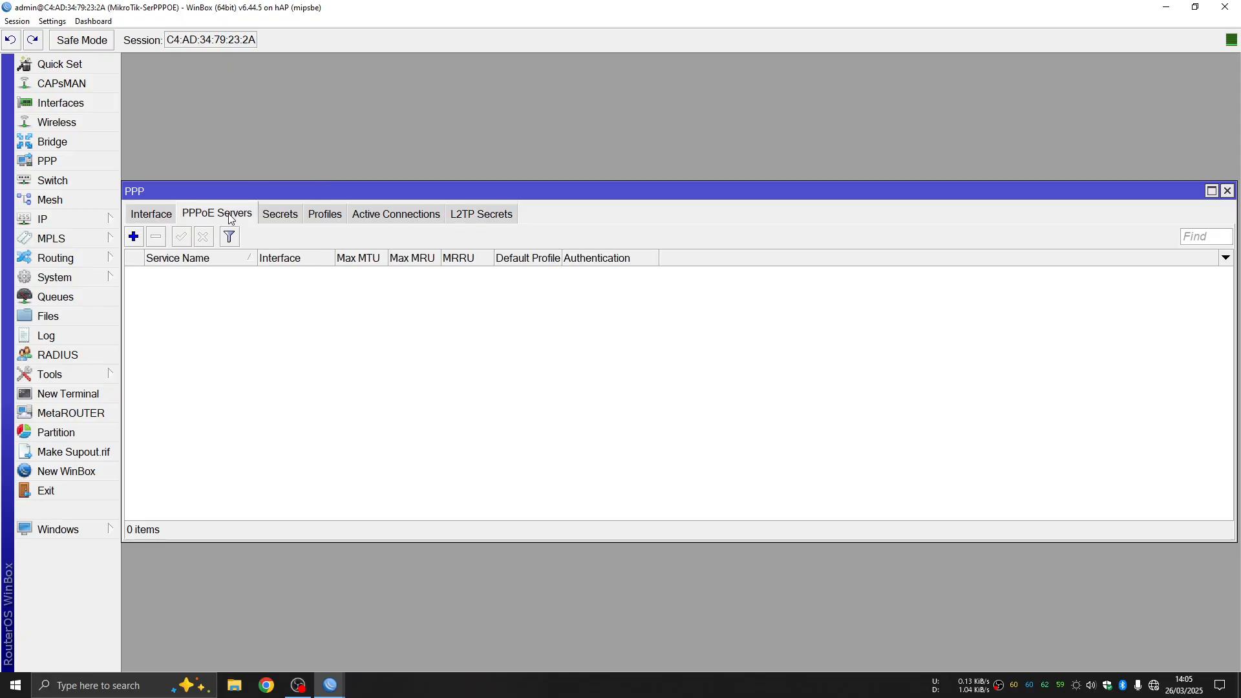
pyautogui.click(280, 216)
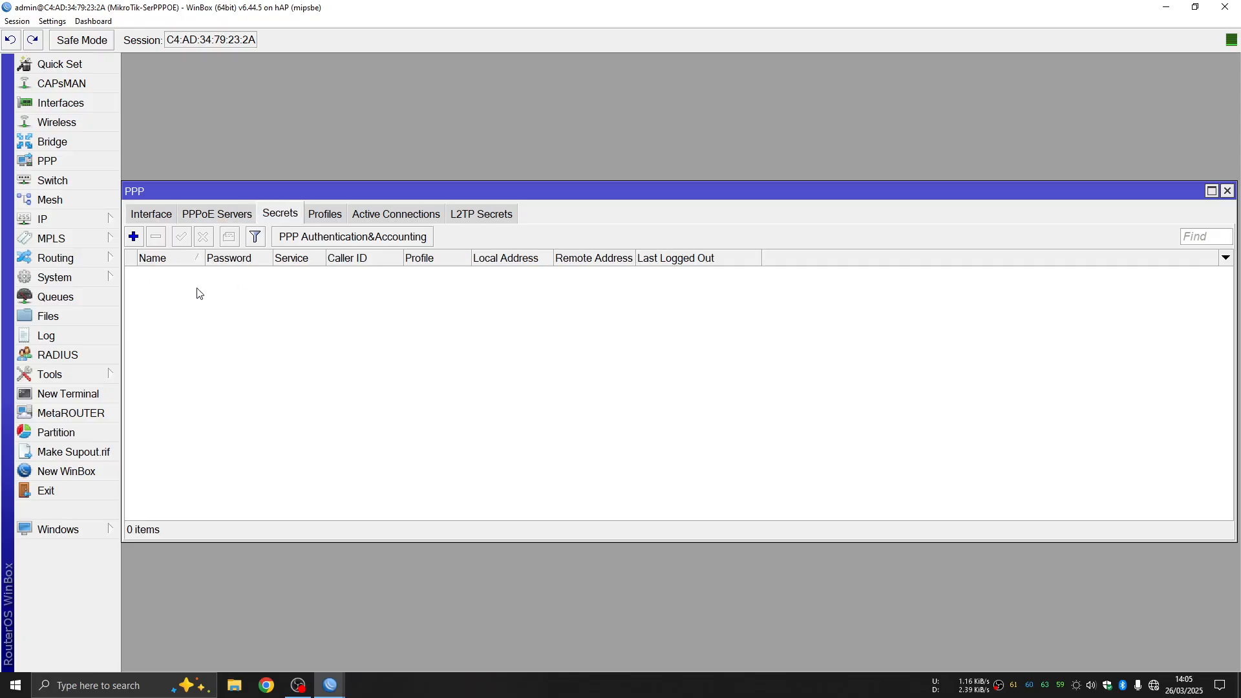
pyautogui.click(220, 213)
pyautogui.click(296, 216)
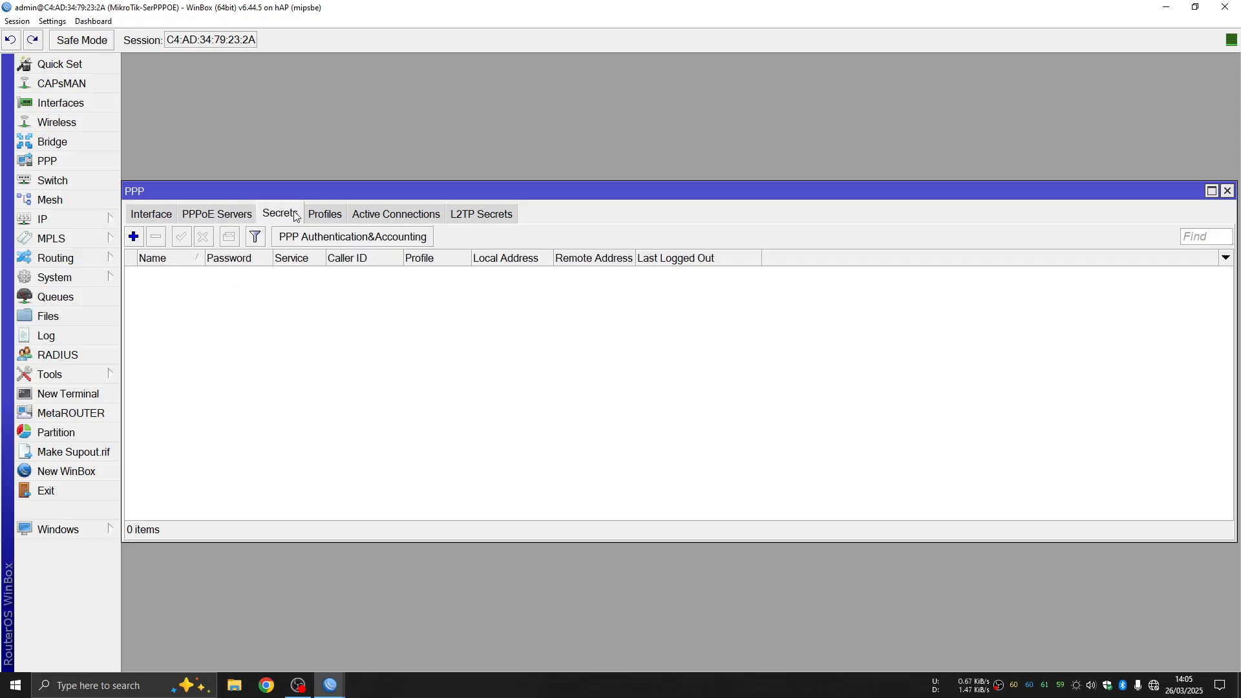
pyautogui.click(337, 217)
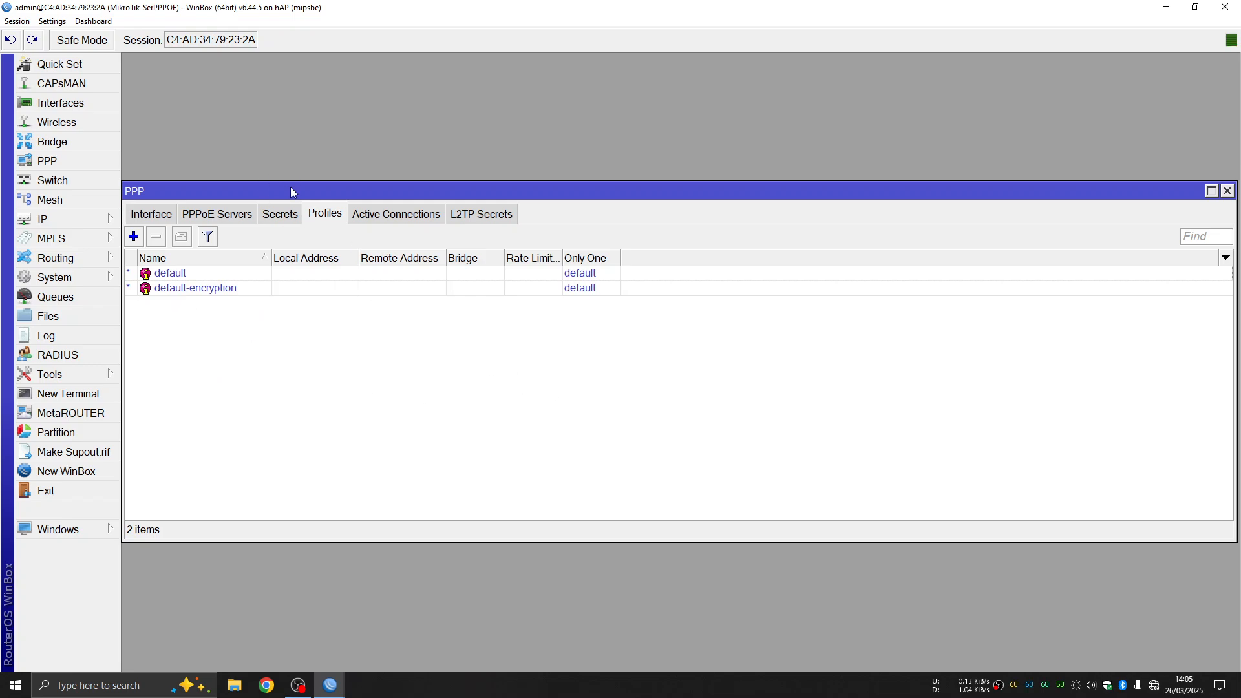
pyautogui.click(134, 238)
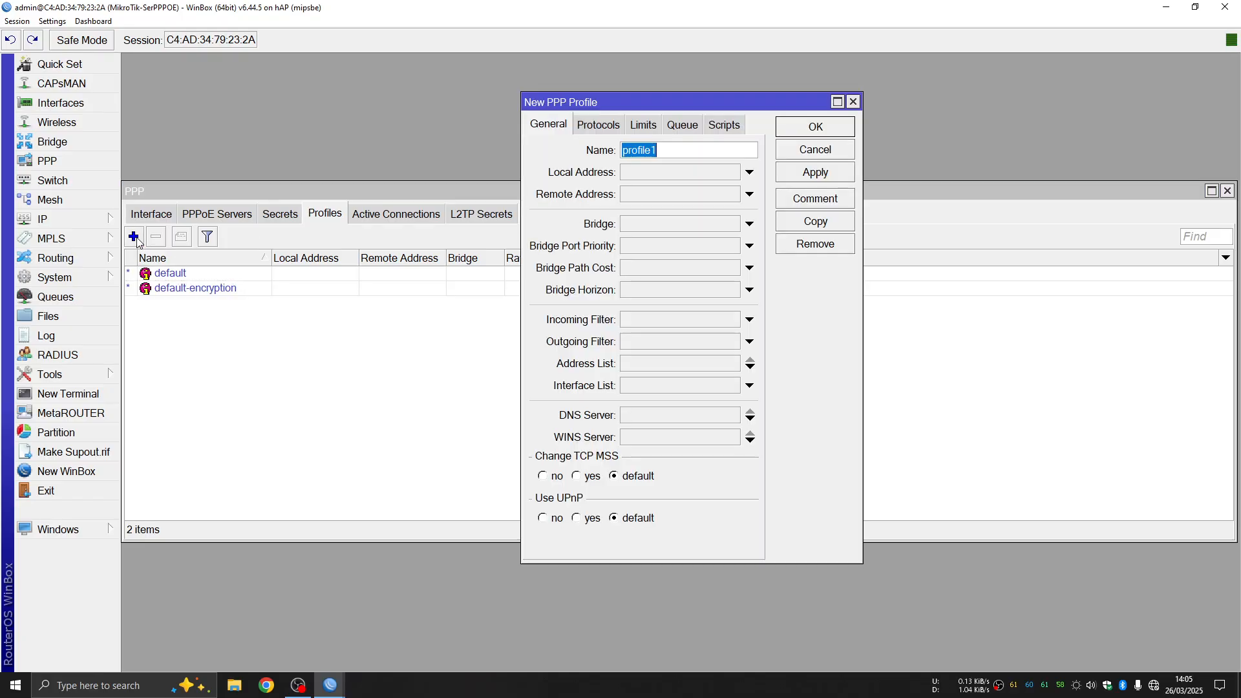
# Name the new PPP profile Client10M
pyautogui.moveTo(692, 102); pyautogui.dragTo(667, 192)
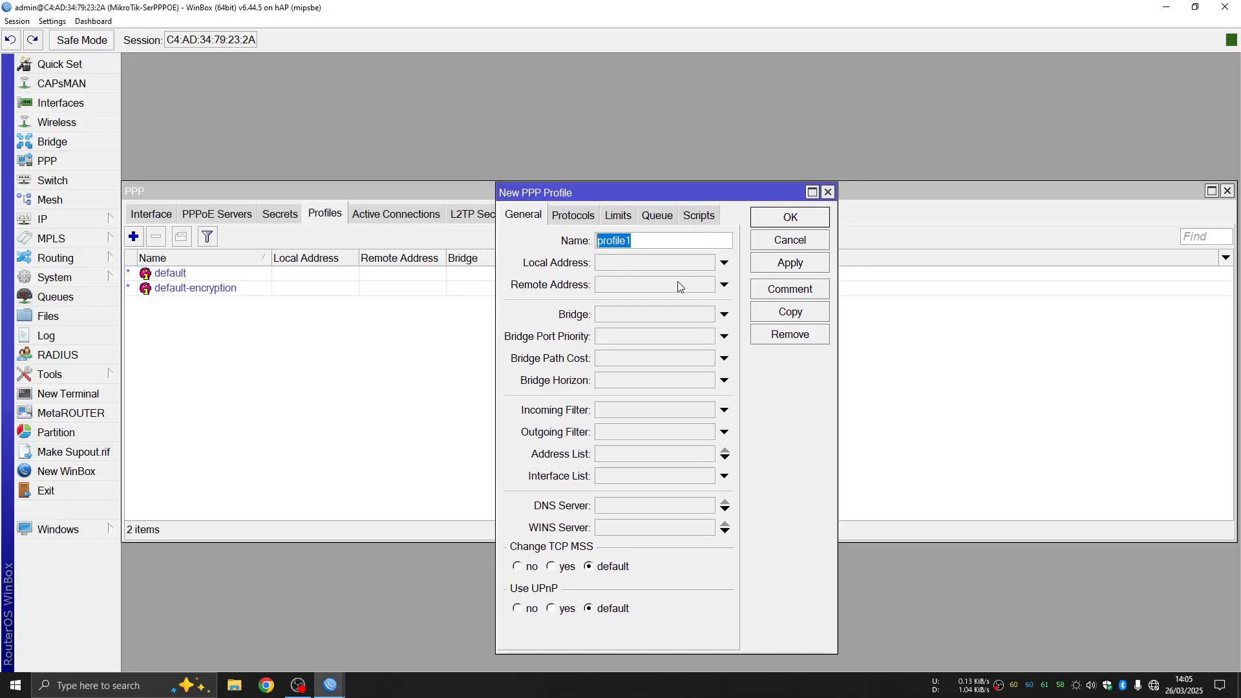
pyautogui.write('Lien')
pyautogui.press('BackSpace')
pyautogui.press('BackSpace')
pyautogui.press('BackSpace')
pyautogui.press('BackSpace')
pyautogui.write('Client10M')
# Set local address 192.168.100.1 and remote address pool pool-PPPOESERV
pyautogui.click(687, 263)
pyautogui.click(634, 262)
pyautogui.doubleClick(634, 262)
pyautogui.write('192.168.100.1')
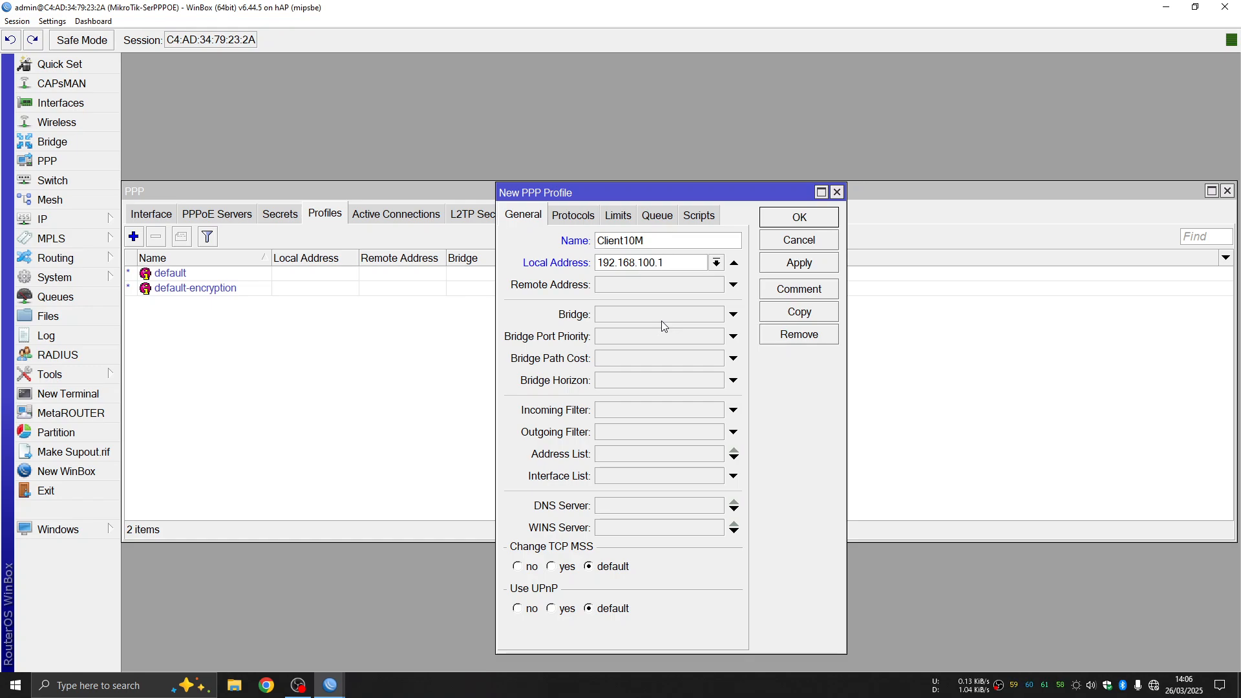
pyautogui.click(677, 288)
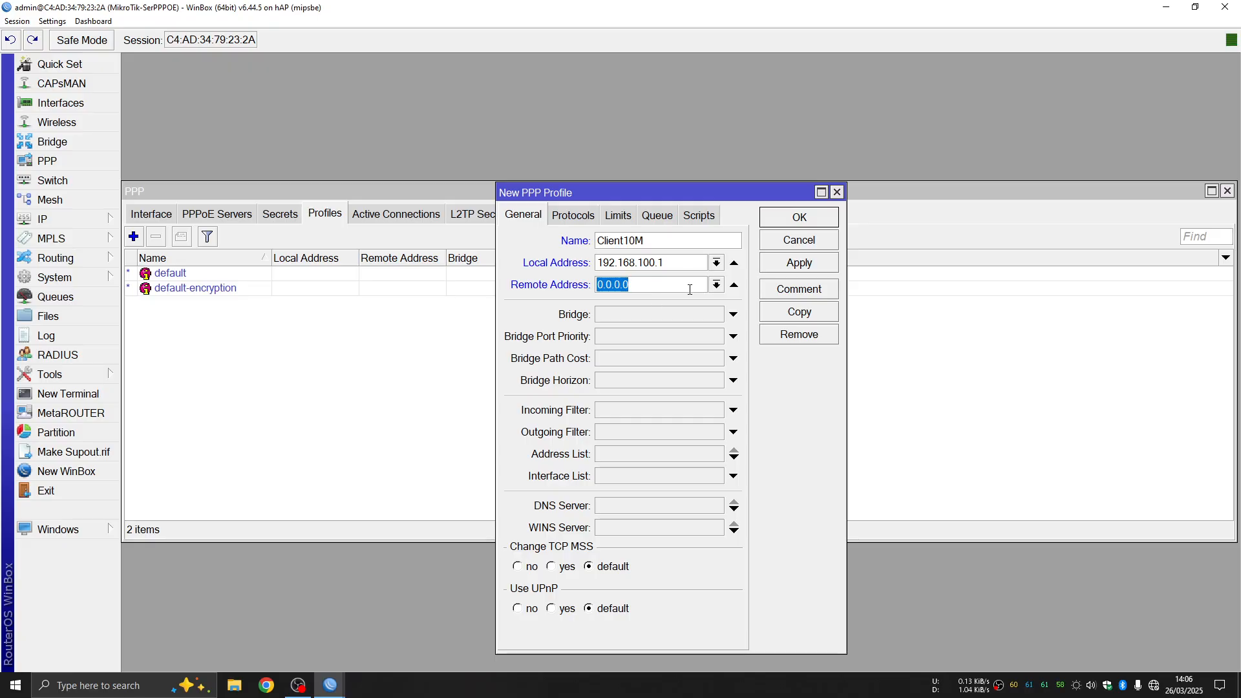
pyautogui.click(719, 287)
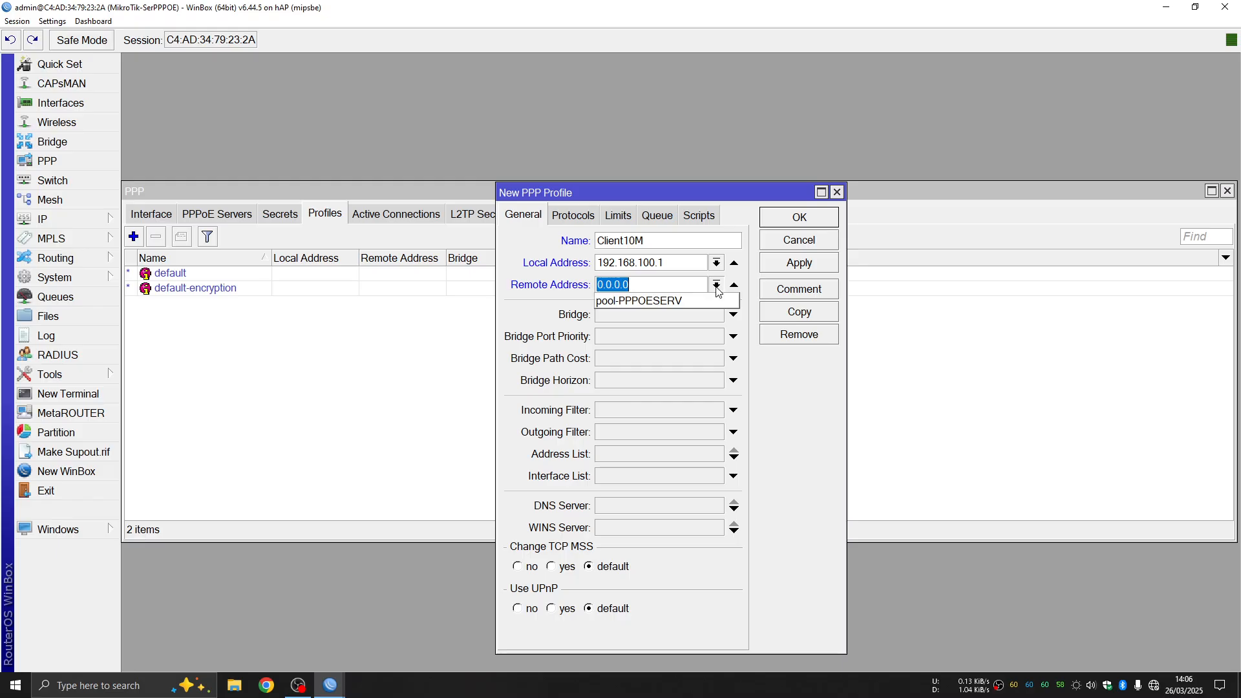
pyautogui.click(648, 301)
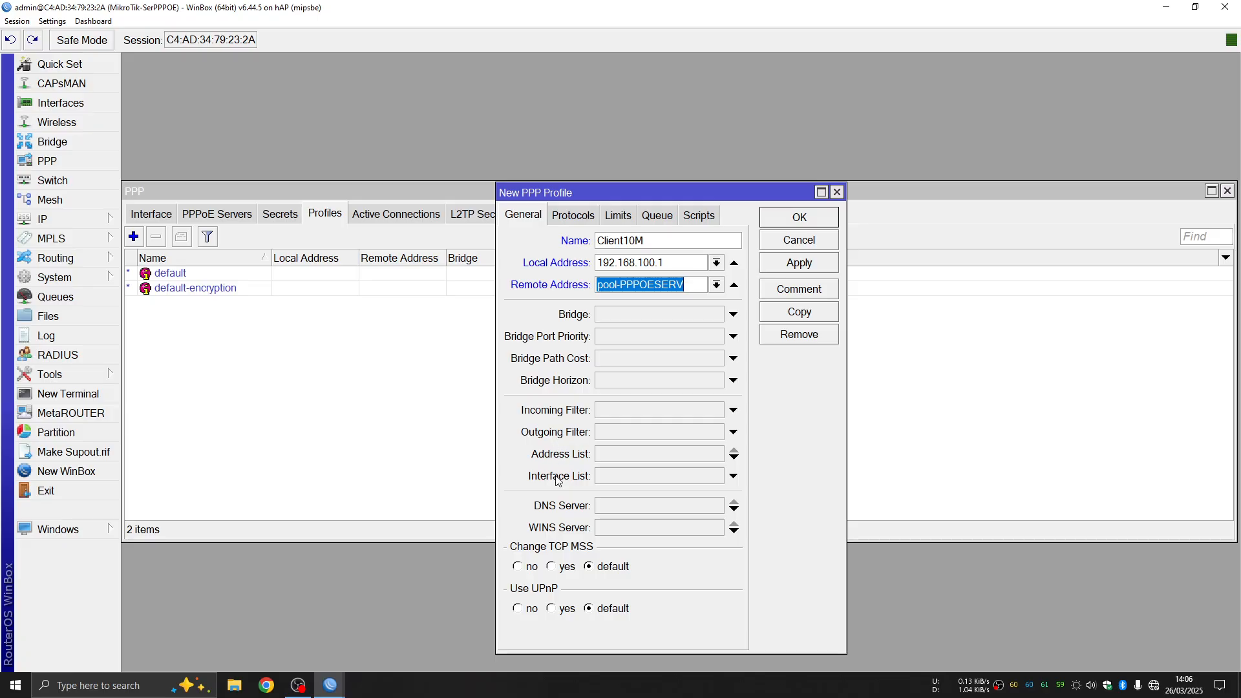
# Set Only One to yes on the profile's Limits tab
pyautogui.click(569, 218)
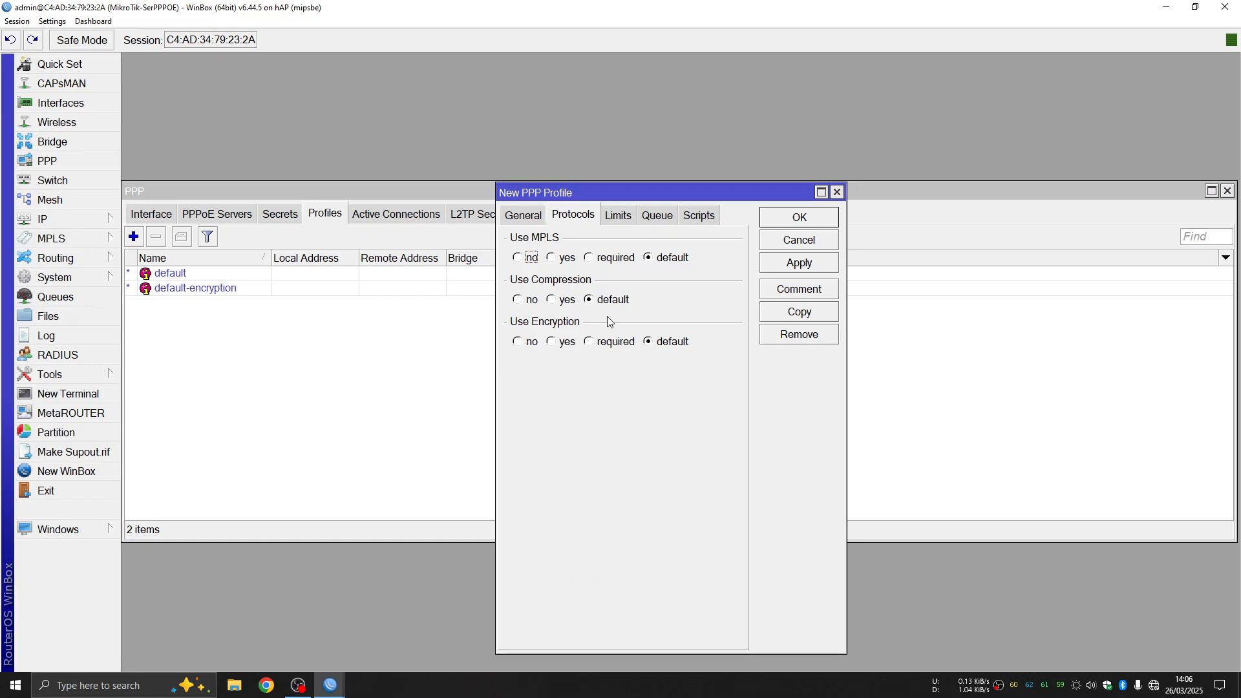
pyautogui.click(617, 218)
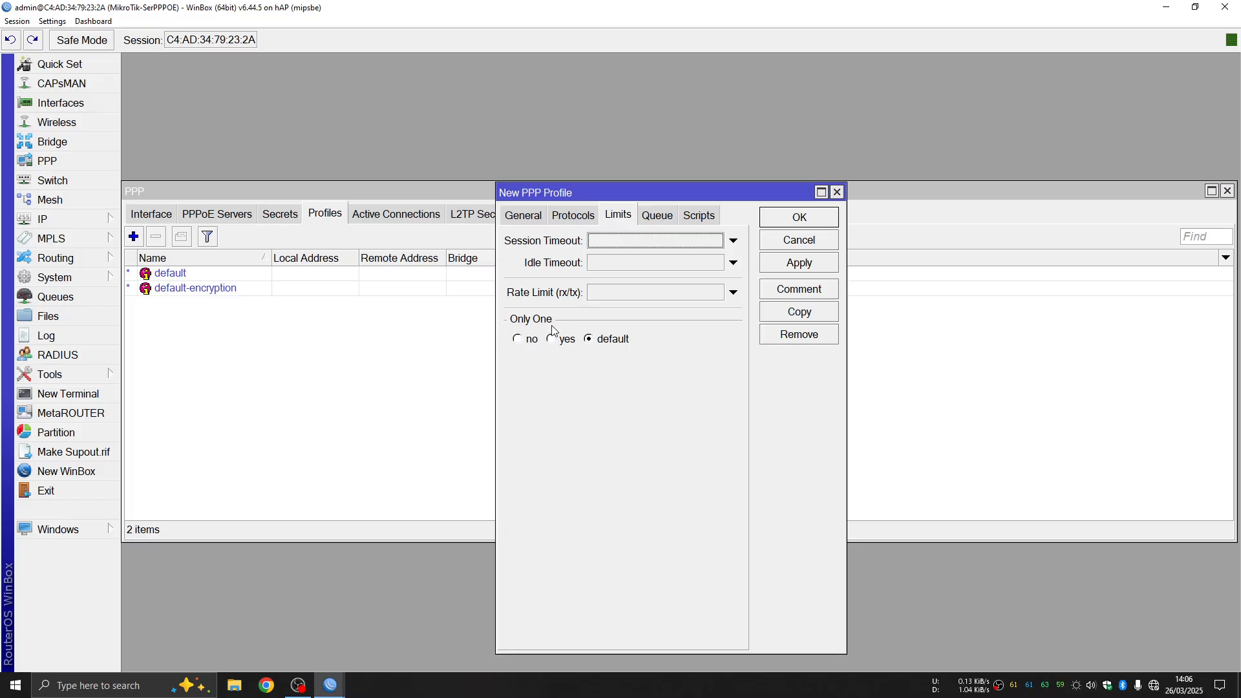
pyautogui.click(556, 341)
pyautogui.click(534, 217)
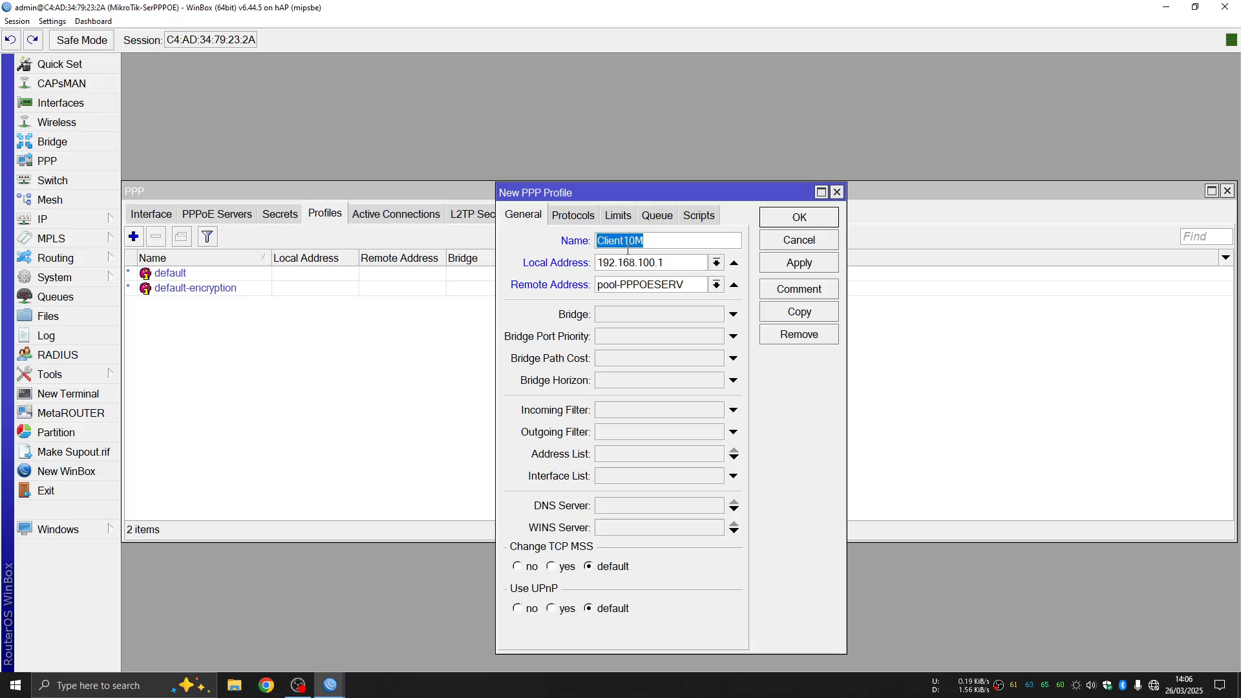
pyautogui.click(649, 242)
pyautogui.moveTo(598, 241); pyautogui.dragTo(640, 241)
pyautogui.click(649, 242)
pyautogui.click(618, 217)
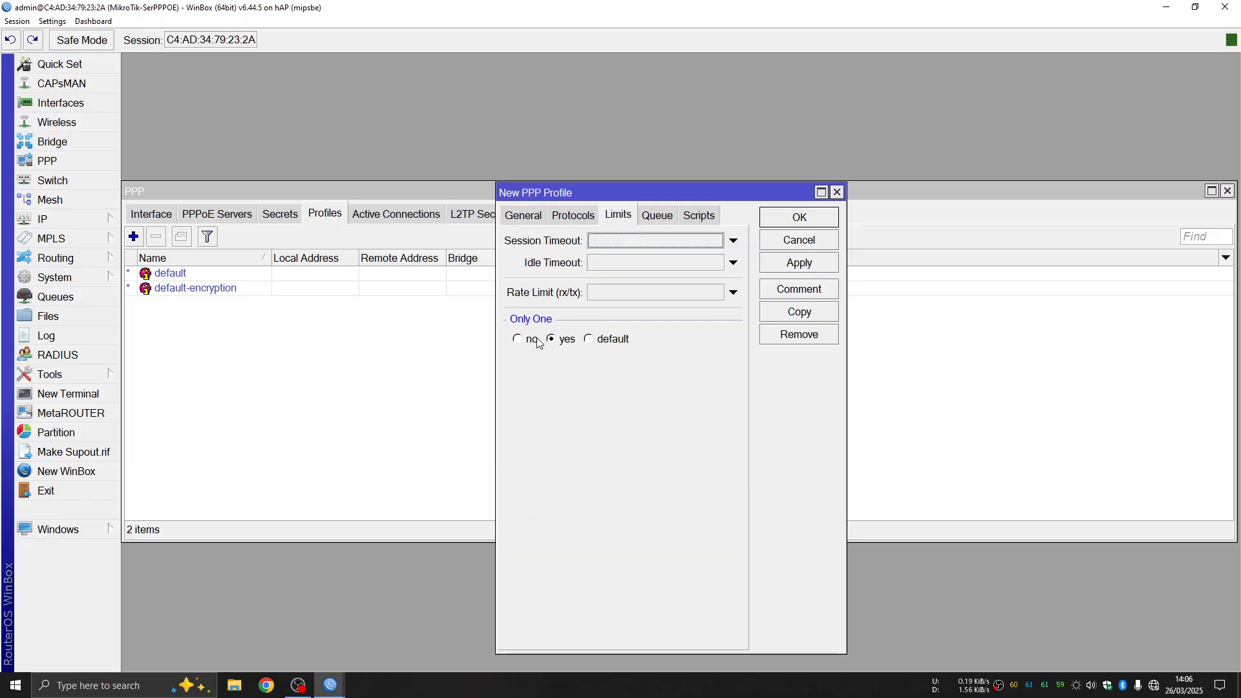
# Enter a 10M/10M rate limit and save the Client10M profile
pyautogui.click(606, 291)
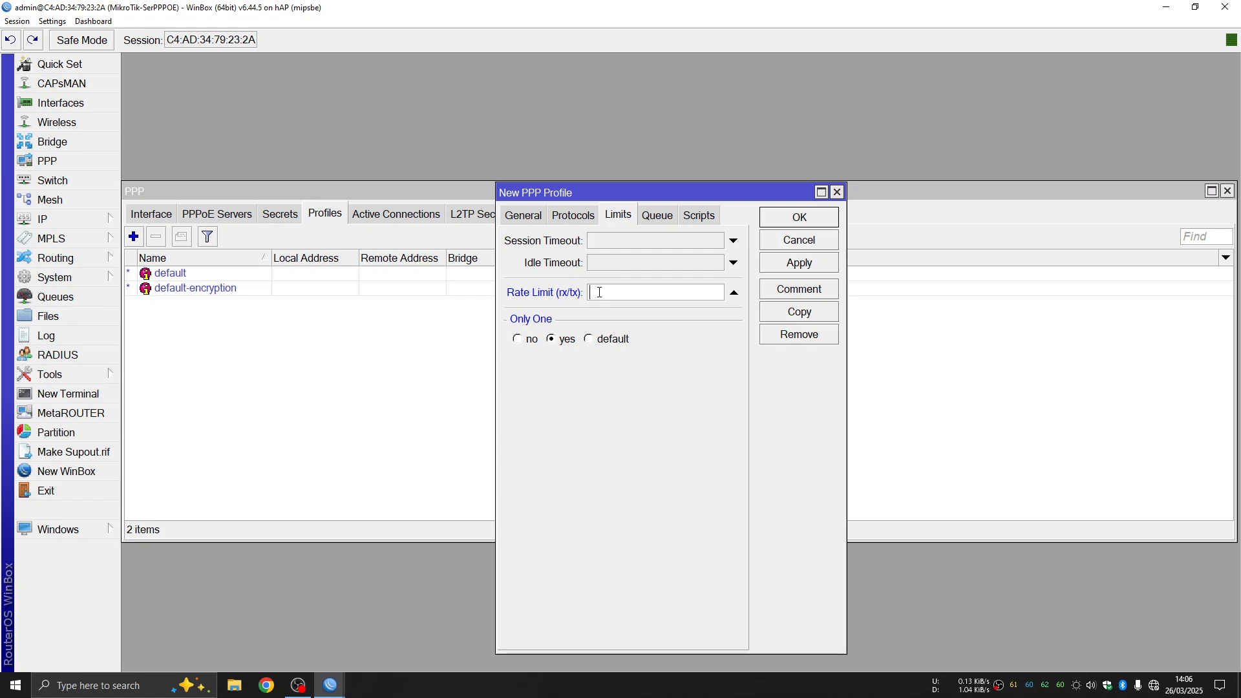
pyautogui.write('10M/10M')
pyautogui.click(667, 219)
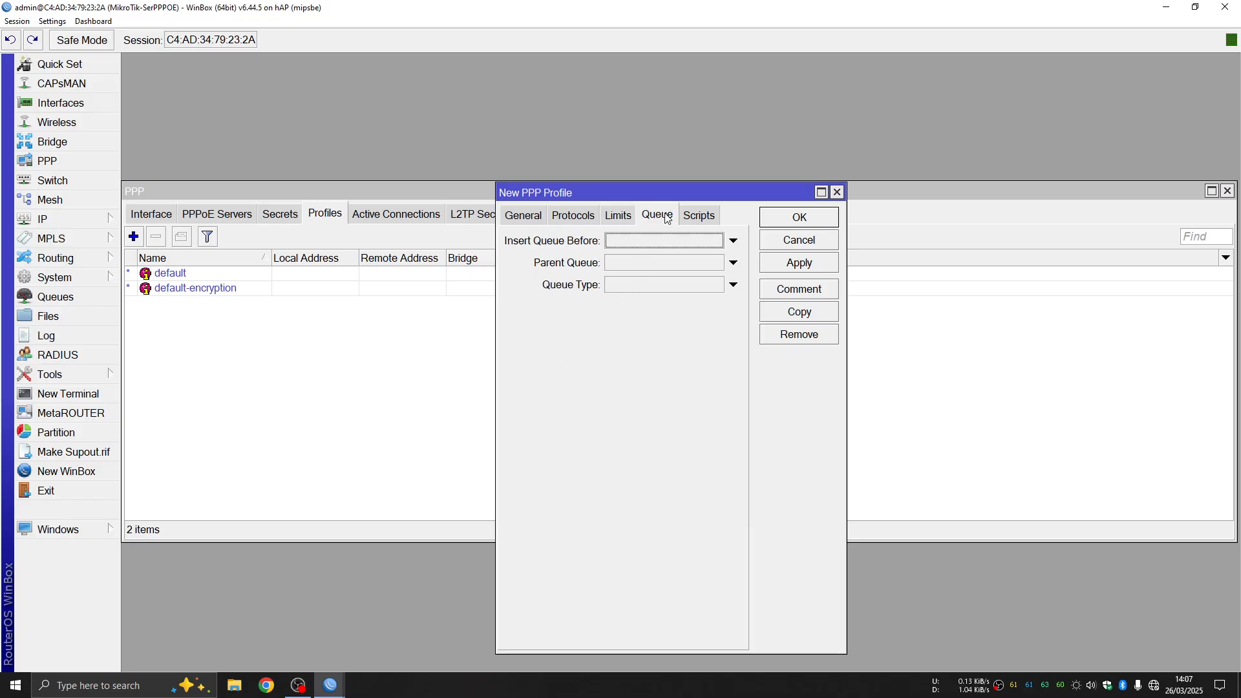
pyautogui.click(702, 217)
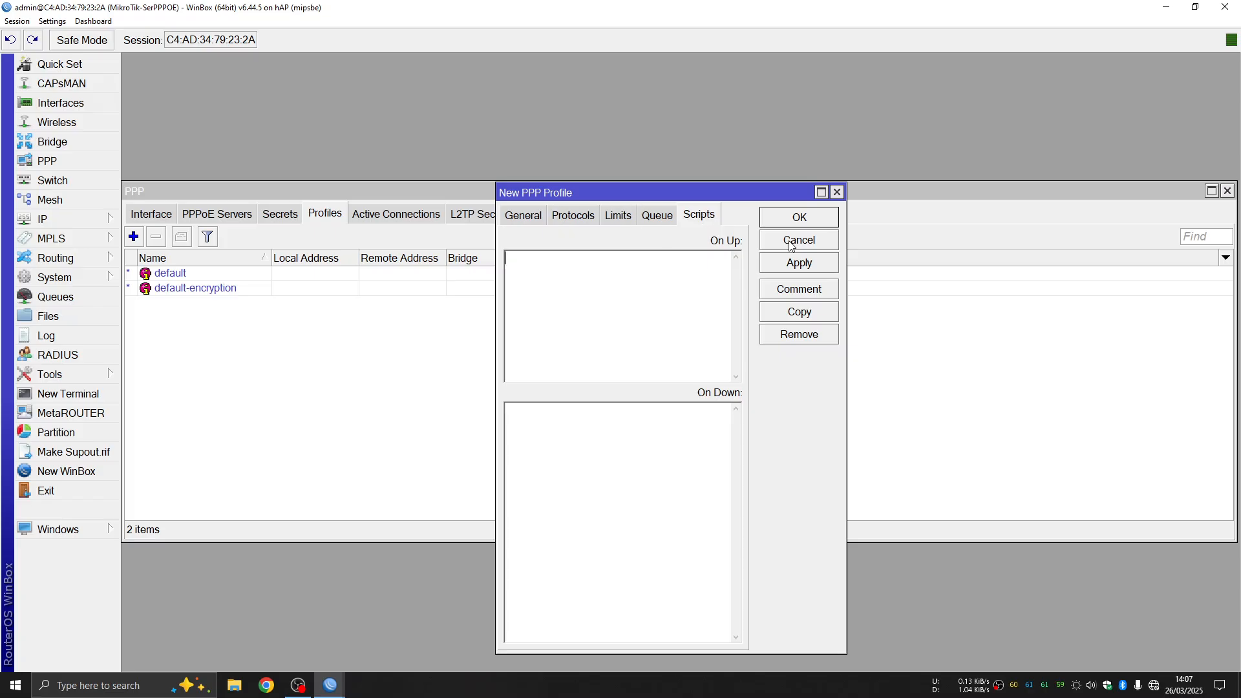
pyautogui.click(804, 263)
pyautogui.click(817, 220)
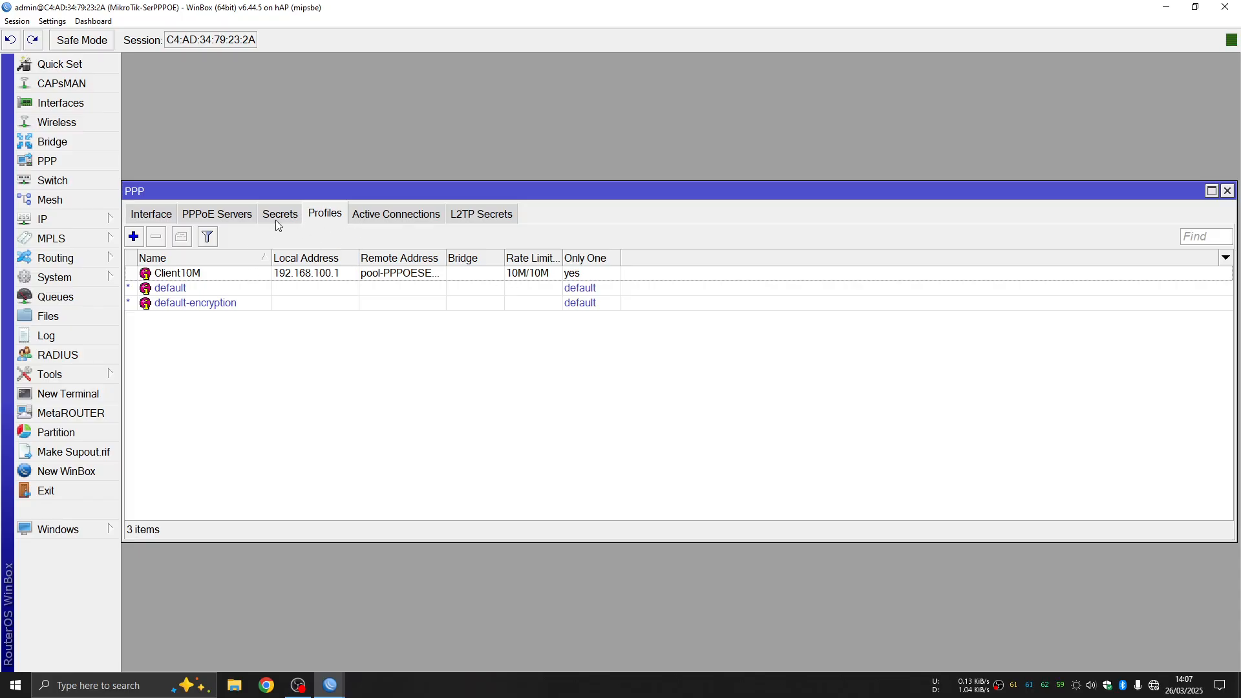
# Add a new PPPoE server service named service-PPPOE10M
pyautogui.click(217, 217)
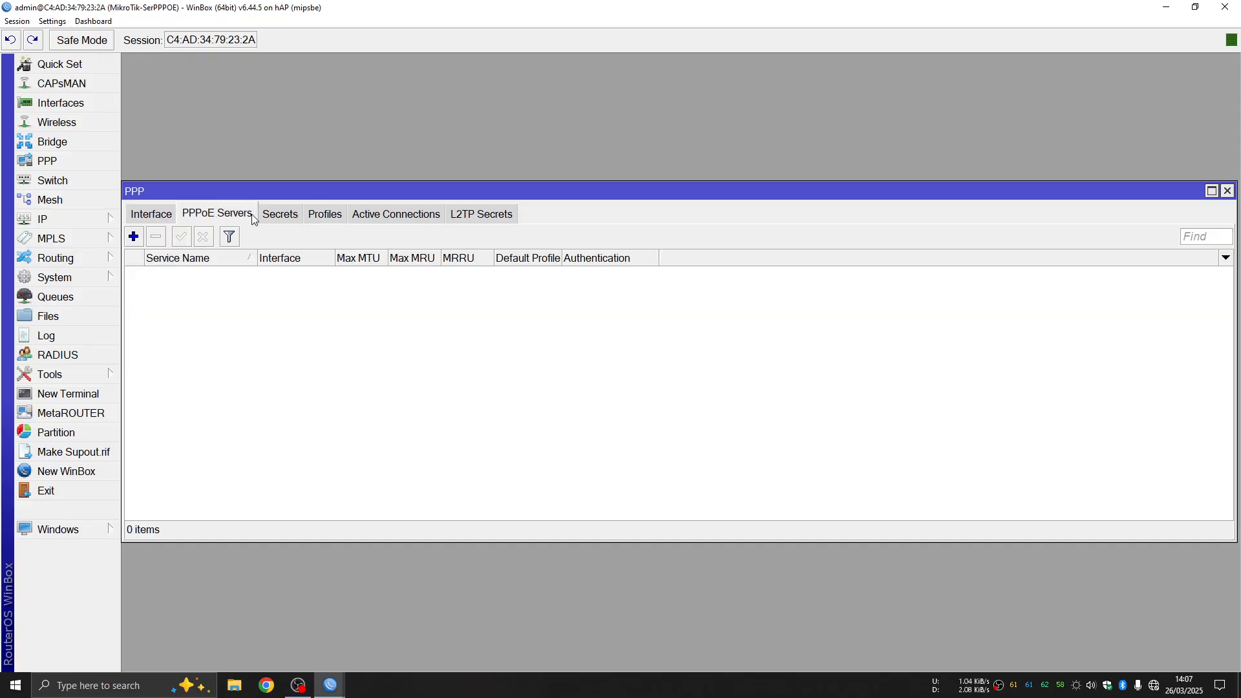
pyautogui.click(134, 237)
pyautogui.click(684, 240)
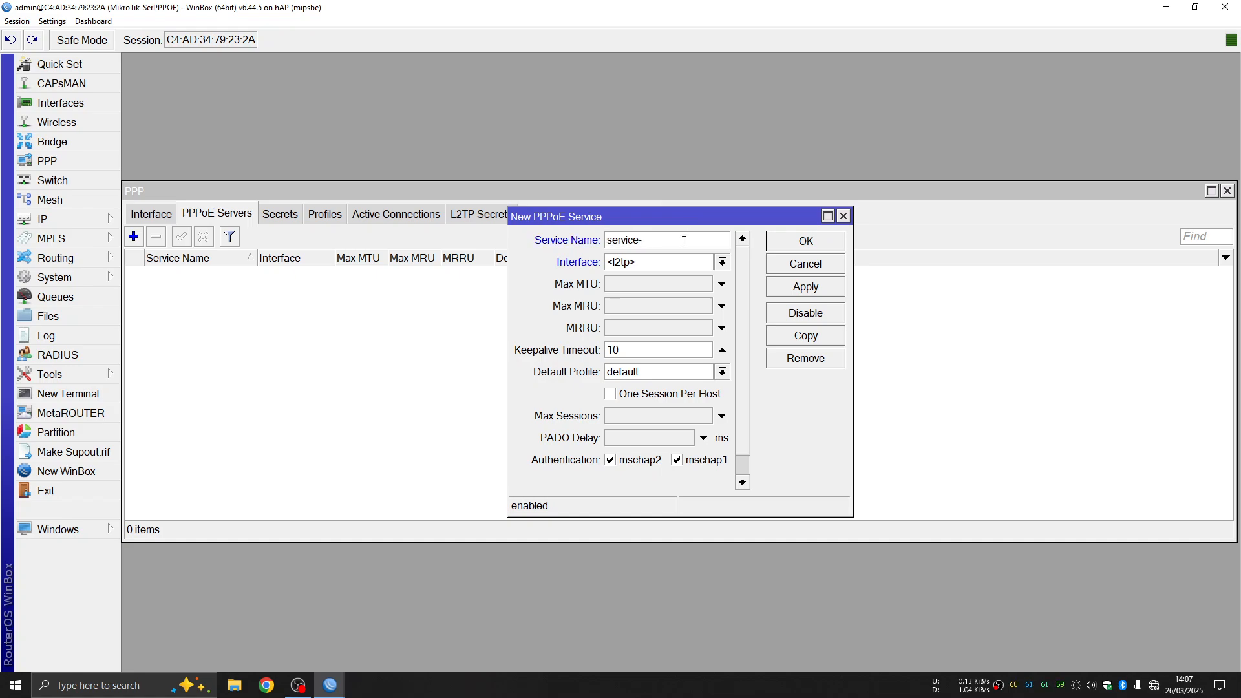
pyautogui.write('-PPPOE10M')
# Set the service interface to ether5 and default profile to Client10M, then save
pyautogui.click(722, 262)
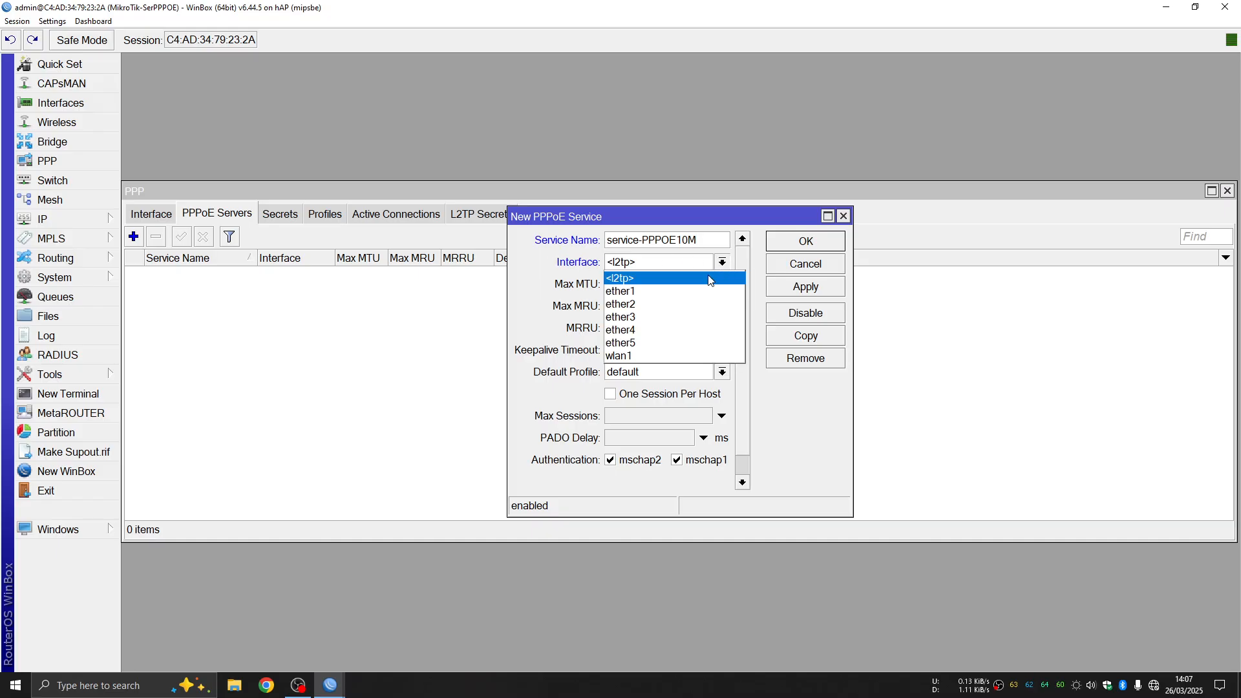
pyautogui.click(667, 341)
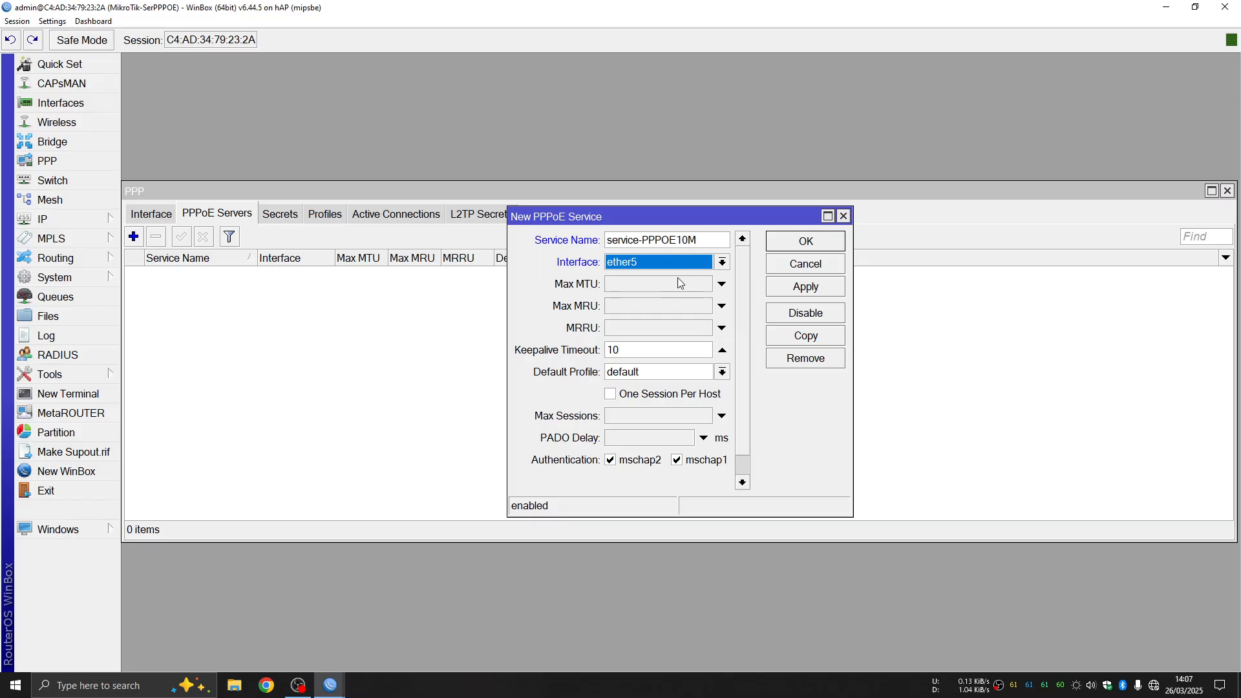
pyautogui.scroll(-1, 645, 418)
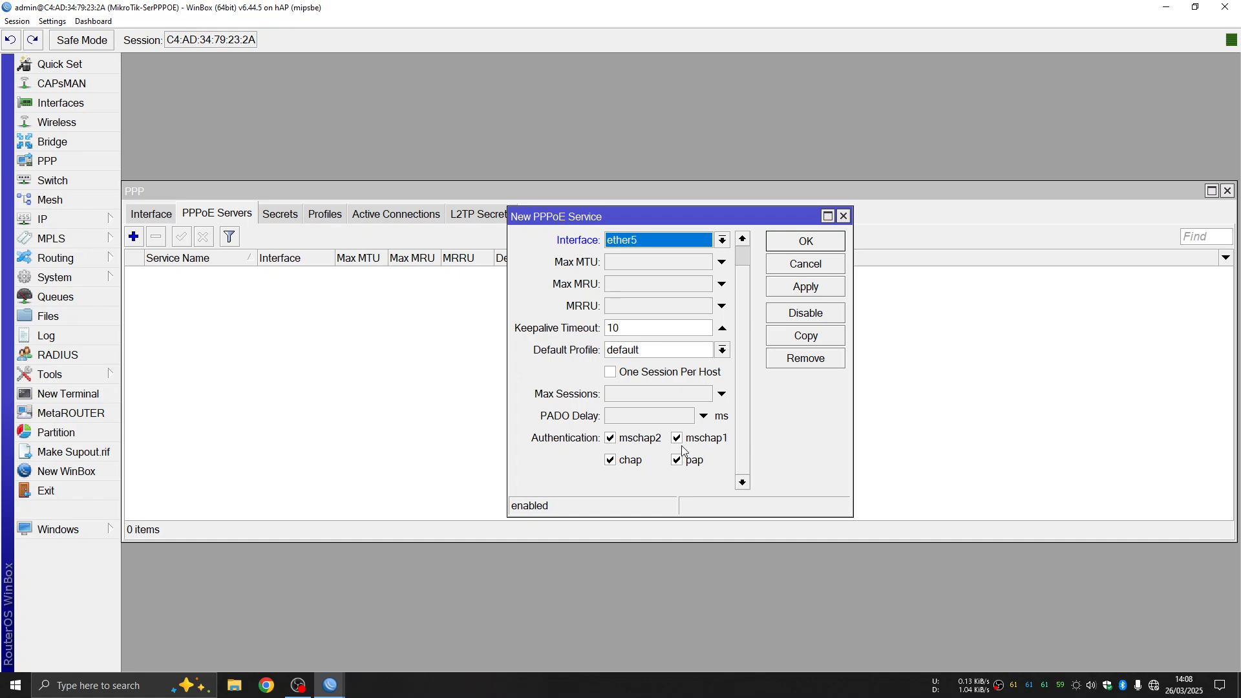
pyautogui.scroll(1, 724, 470)
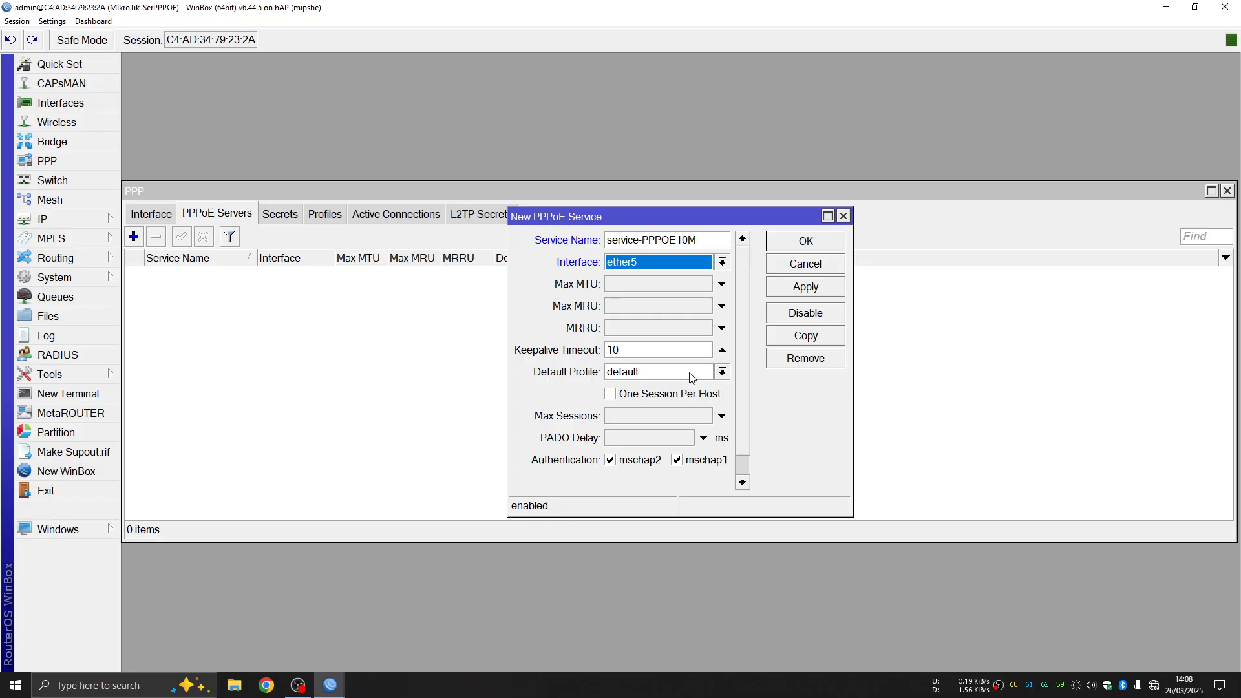
pyautogui.click(723, 372)
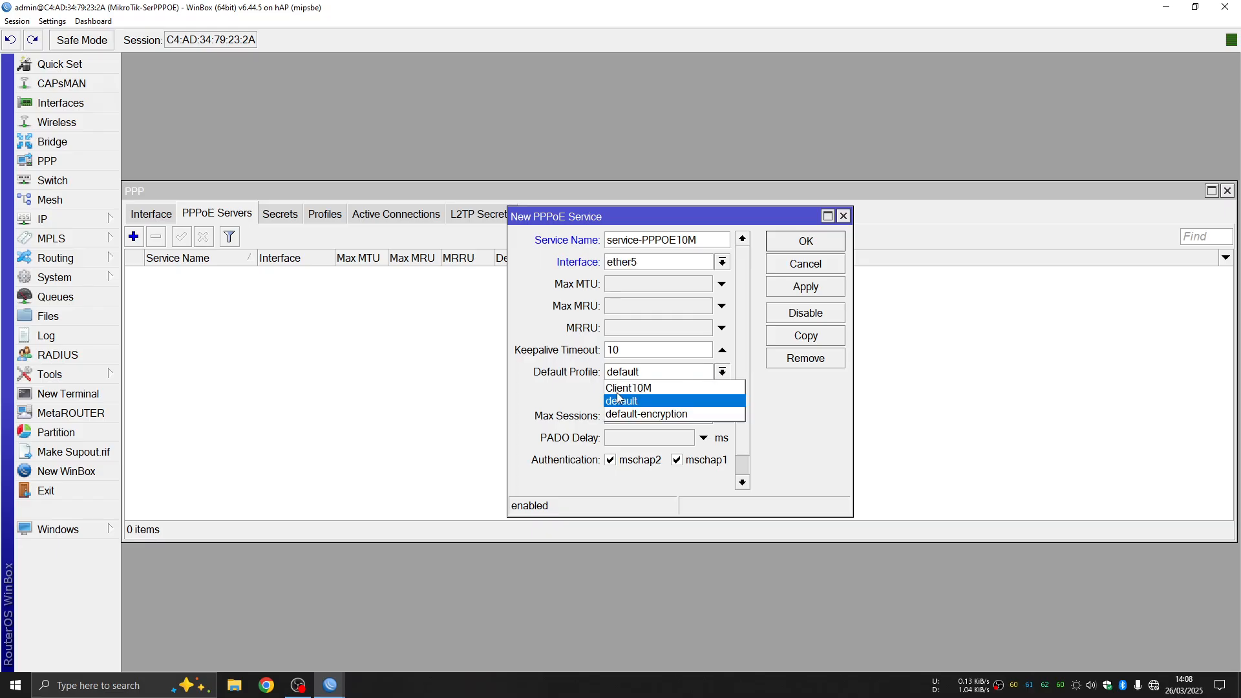
pyautogui.click(666, 389)
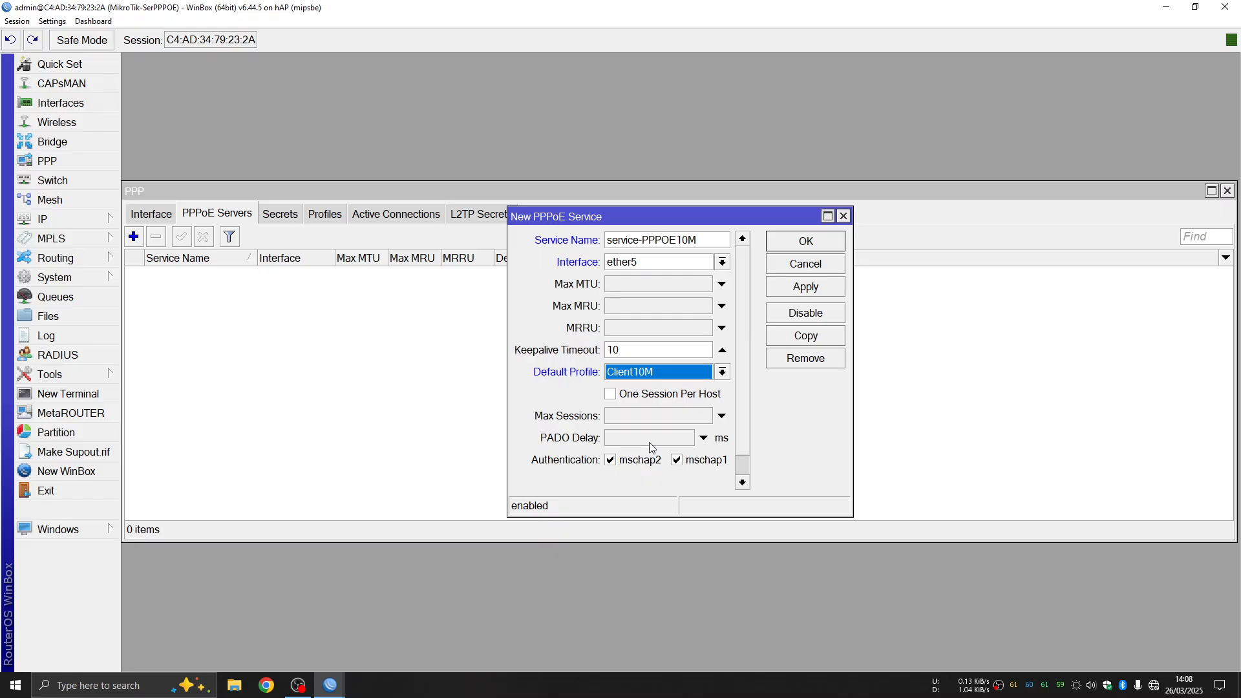
pyautogui.click(825, 293)
pyautogui.click(822, 249)
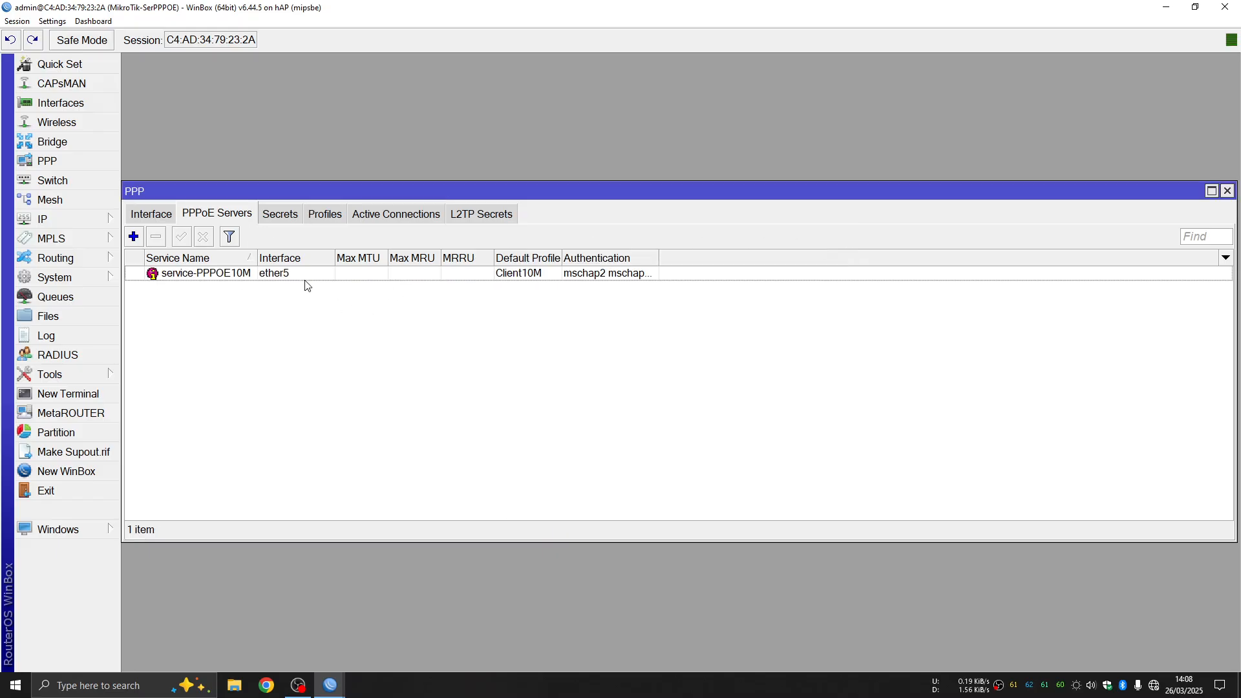
# Add a new PPP secret, entering the user name and password
pyautogui.click(283, 221)
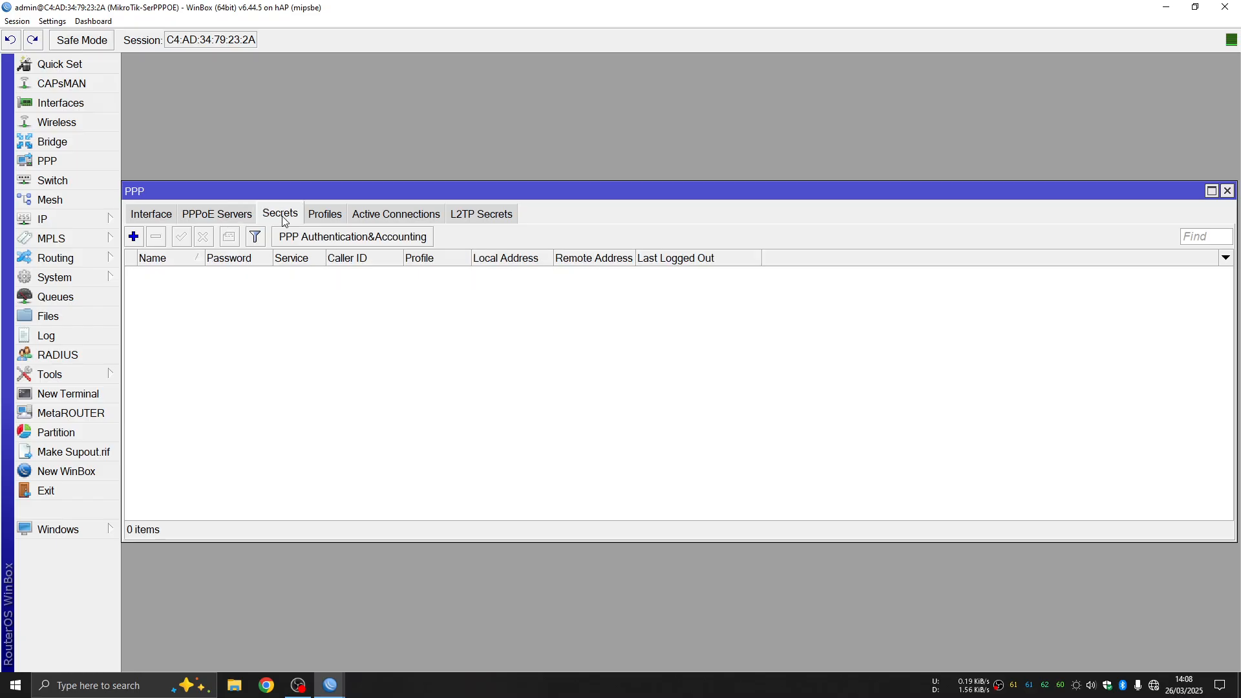
pyautogui.click(133, 238)
pyautogui.click(656, 233)
pyautogui.doubleClick(655, 233)
pyautogui.write('andre')
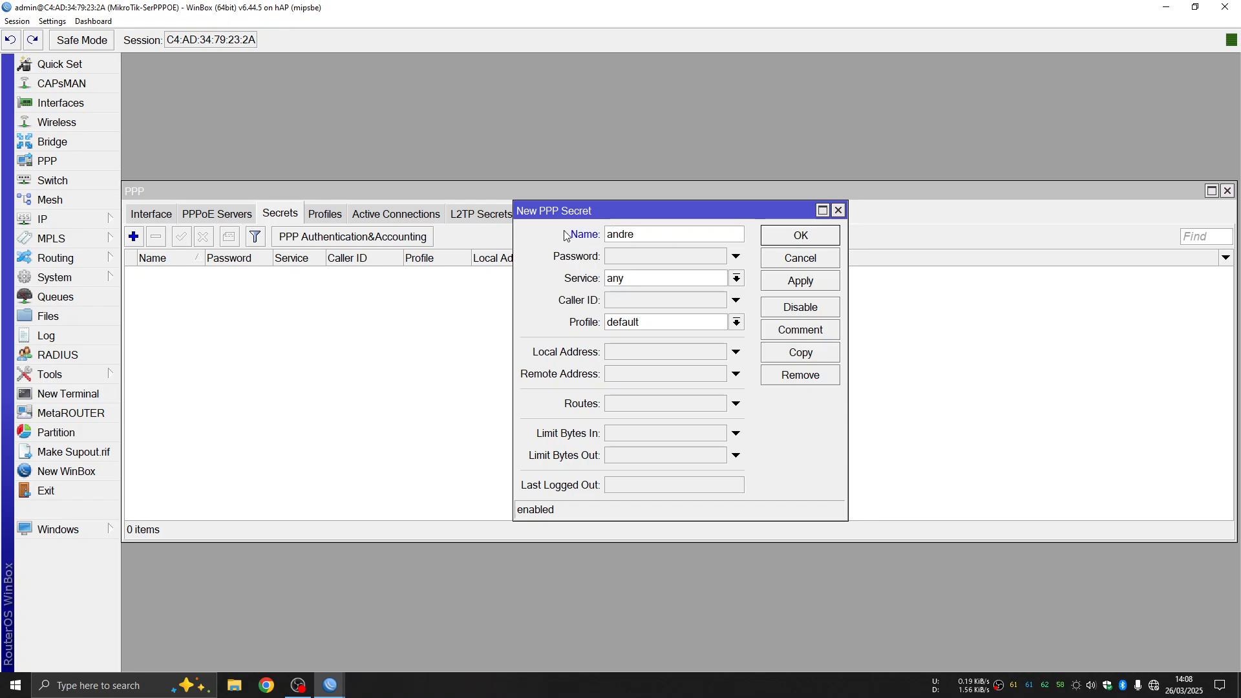
pyautogui.click(630, 257)
pyautogui.write('1234')
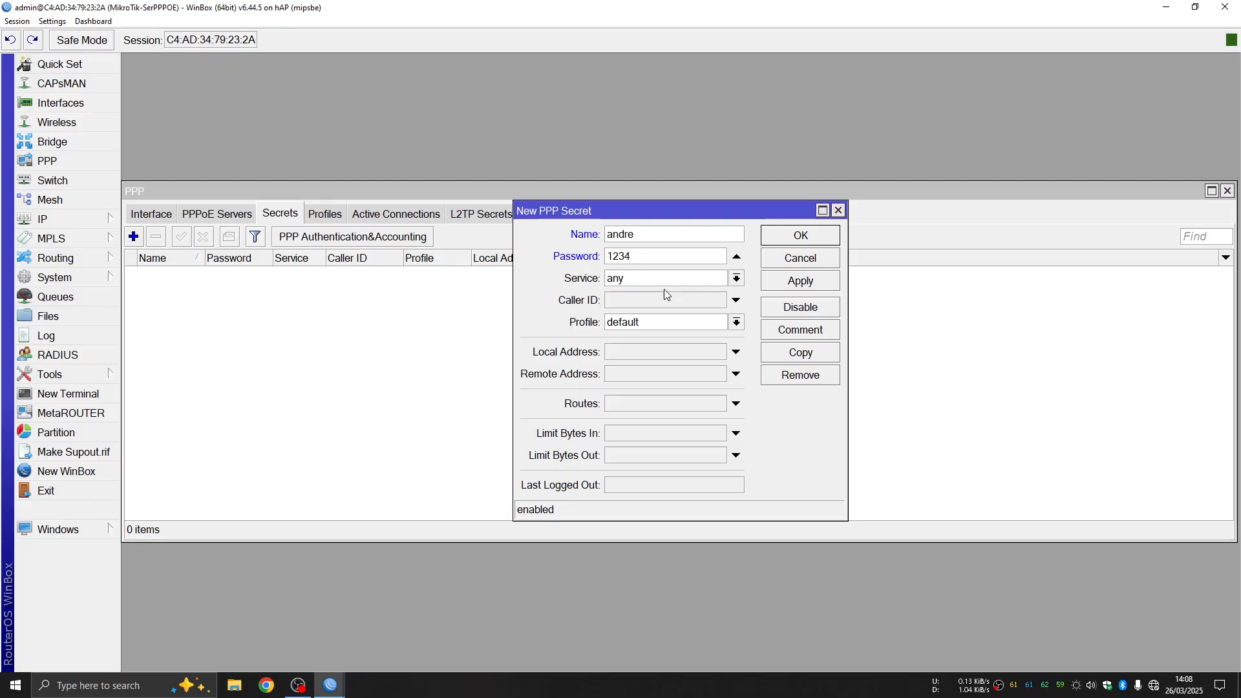
# Set the secret's service to any and profile to Client10M
pyautogui.click(688, 280)
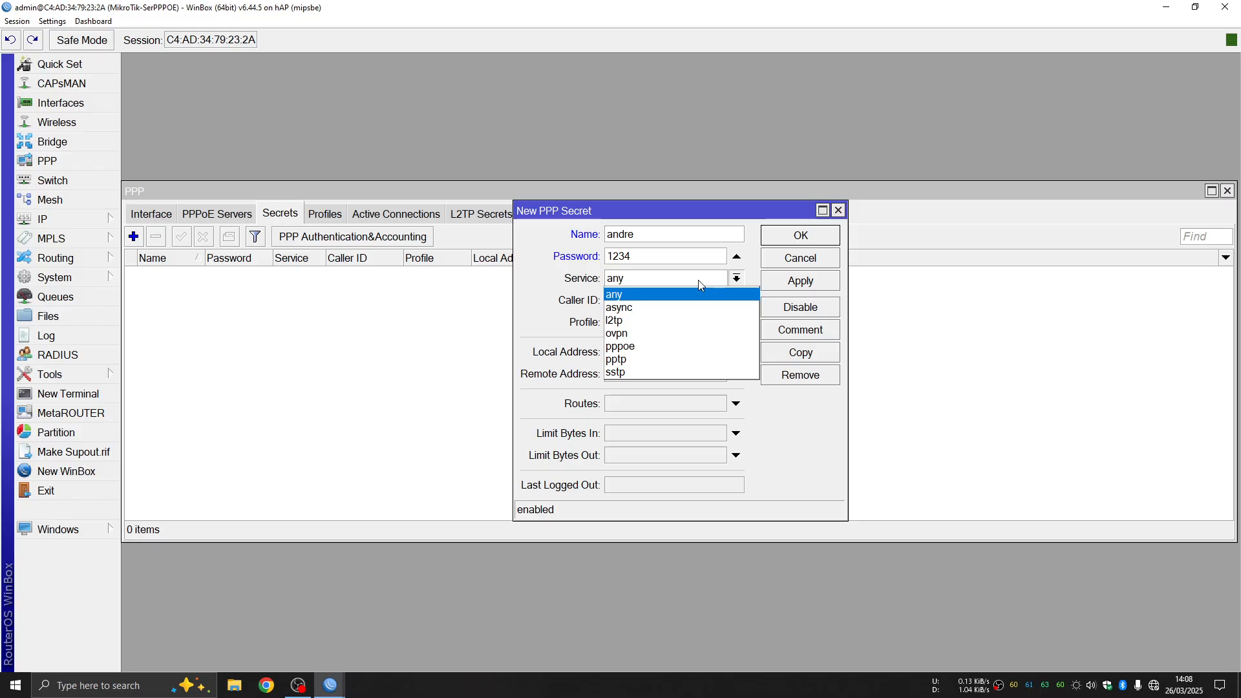
pyautogui.click(660, 294)
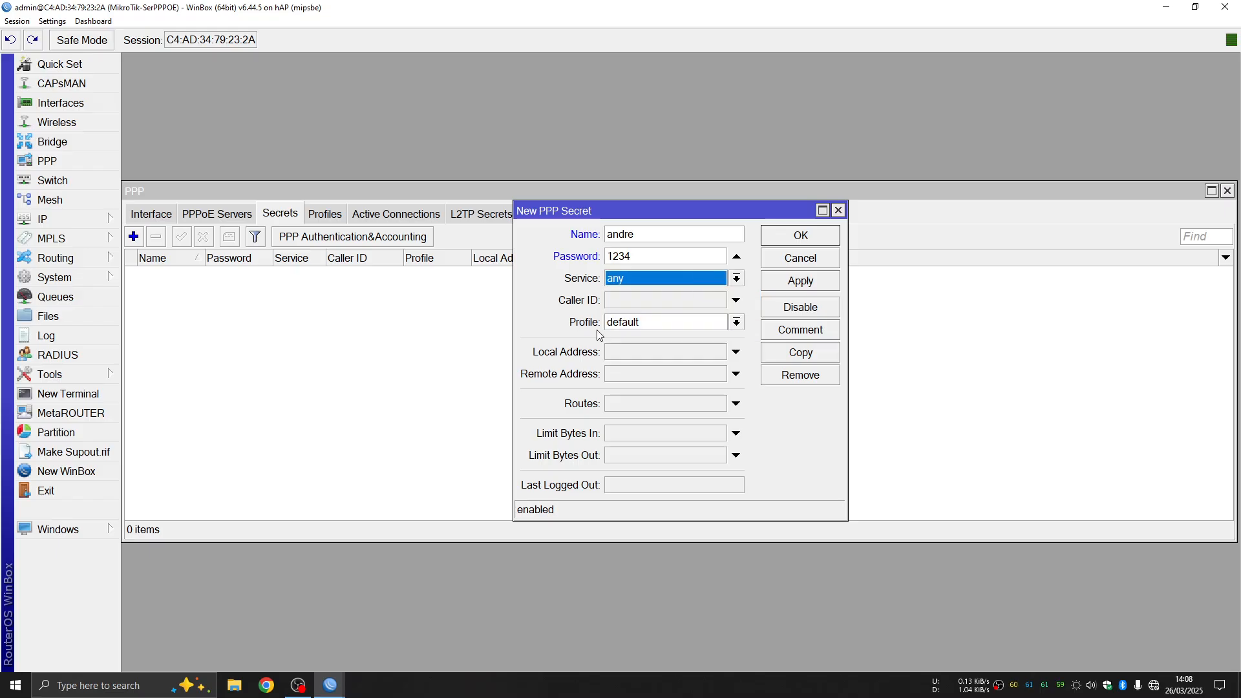
pyautogui.click(737, 322)
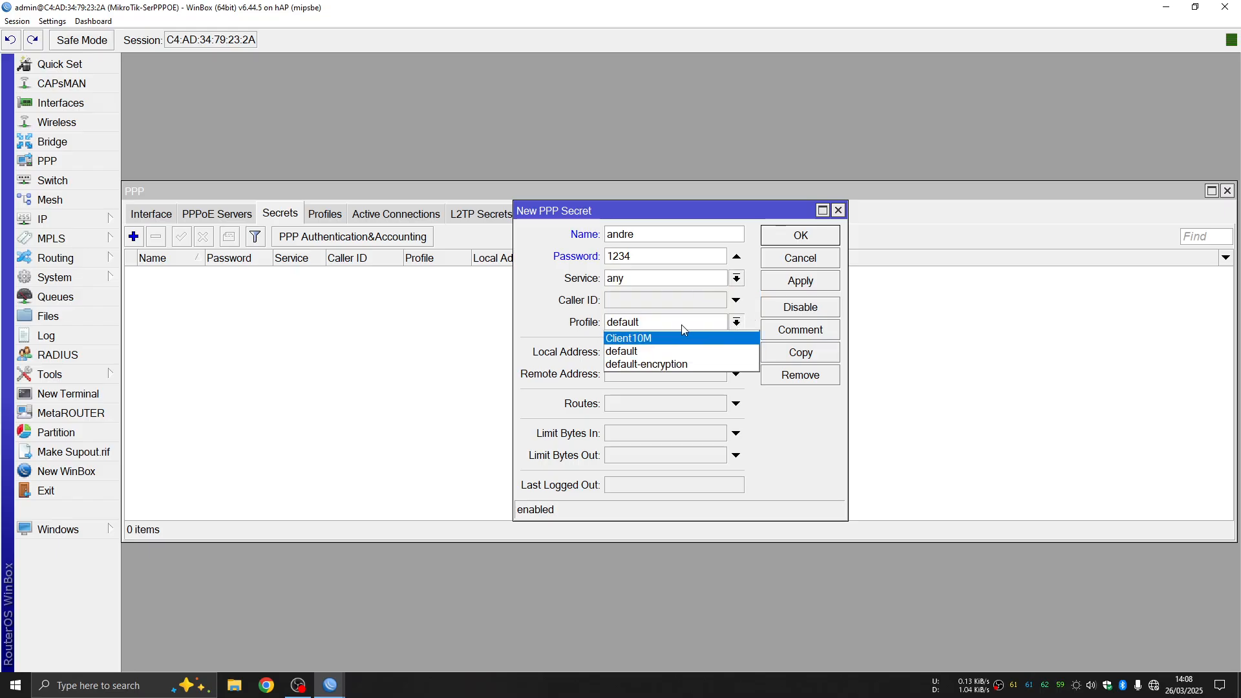
pyautogui.click(663, 339)
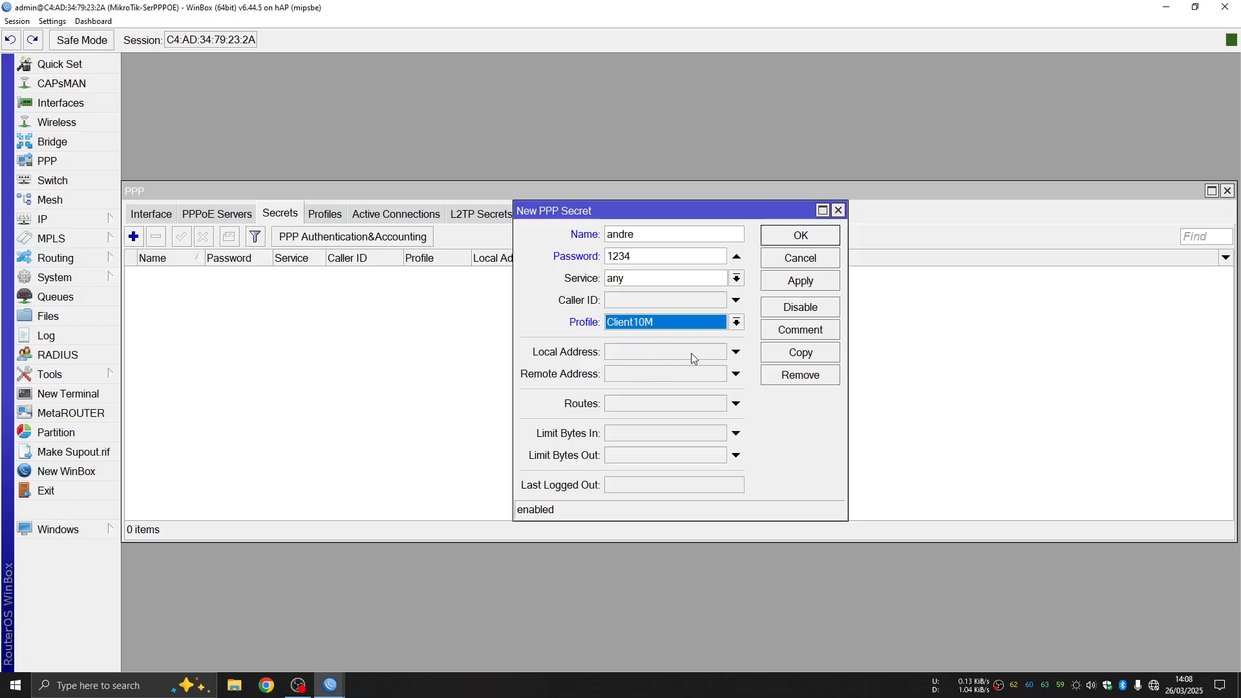
# Leave the local address unset, confirm Client10M, and save the secret
pyautogui.click(736, 352)
pyautogui.click(666, 355)
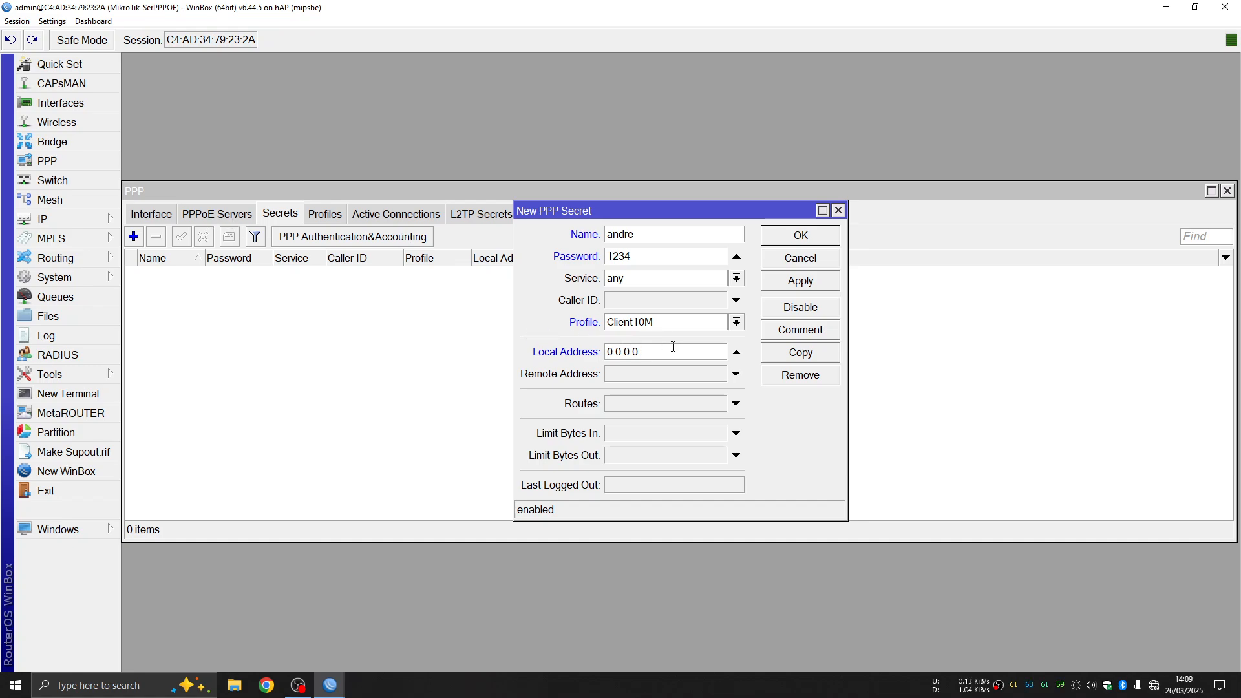
pyautogui.click(737, 351)
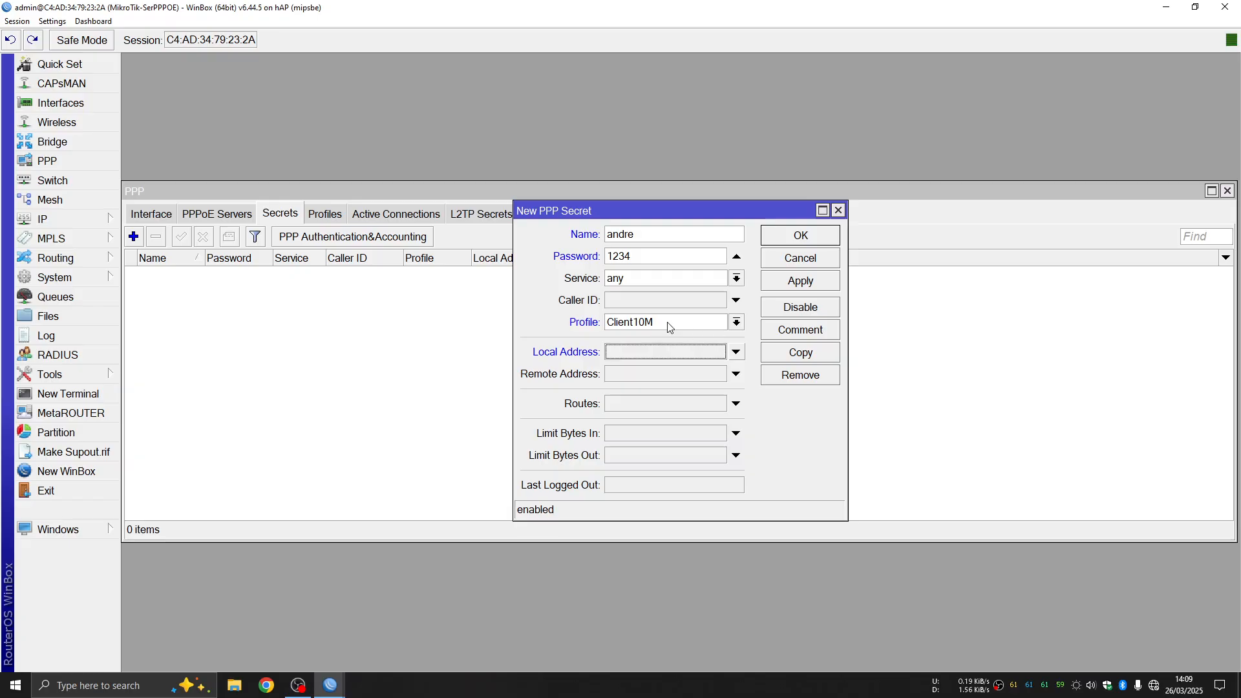
pyautogui.click(737, 323)
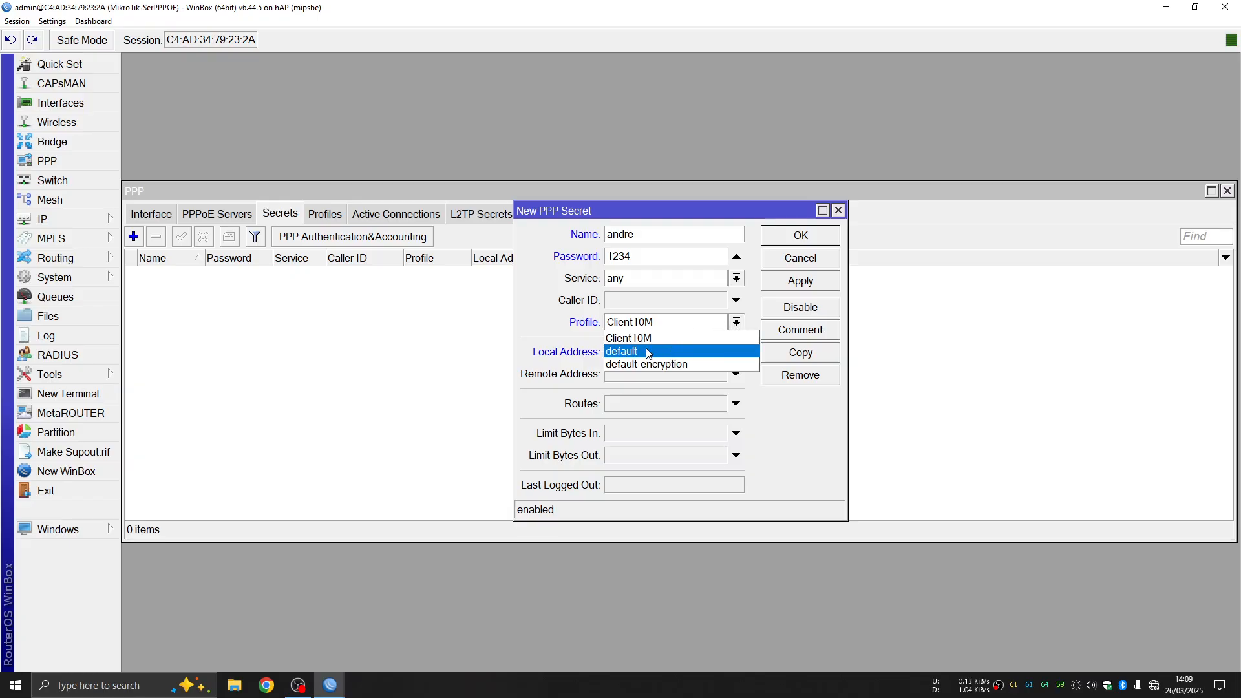
pyautogui.click(738, 324)
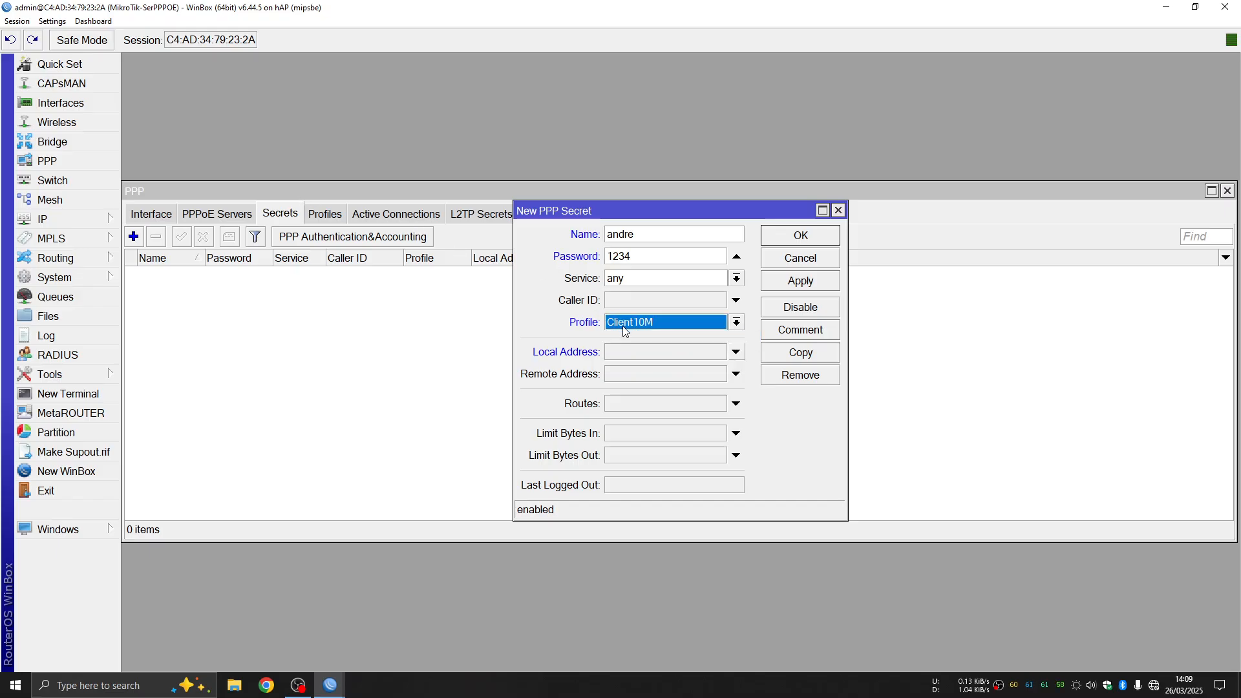
pyautogui.click(806, 286)
pyautogui.click(801, 236)
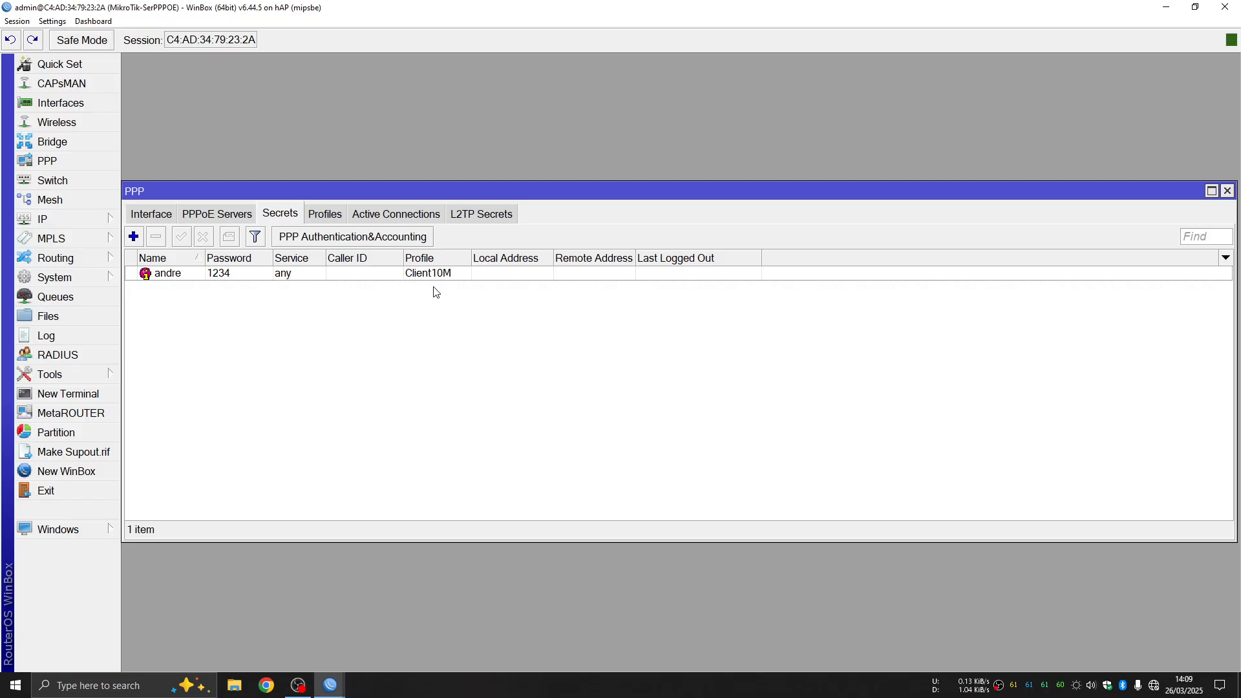
# Close the PPP window and exit the router session, widening the neighbours' Identity column
pyautogui.click(1227, 191)
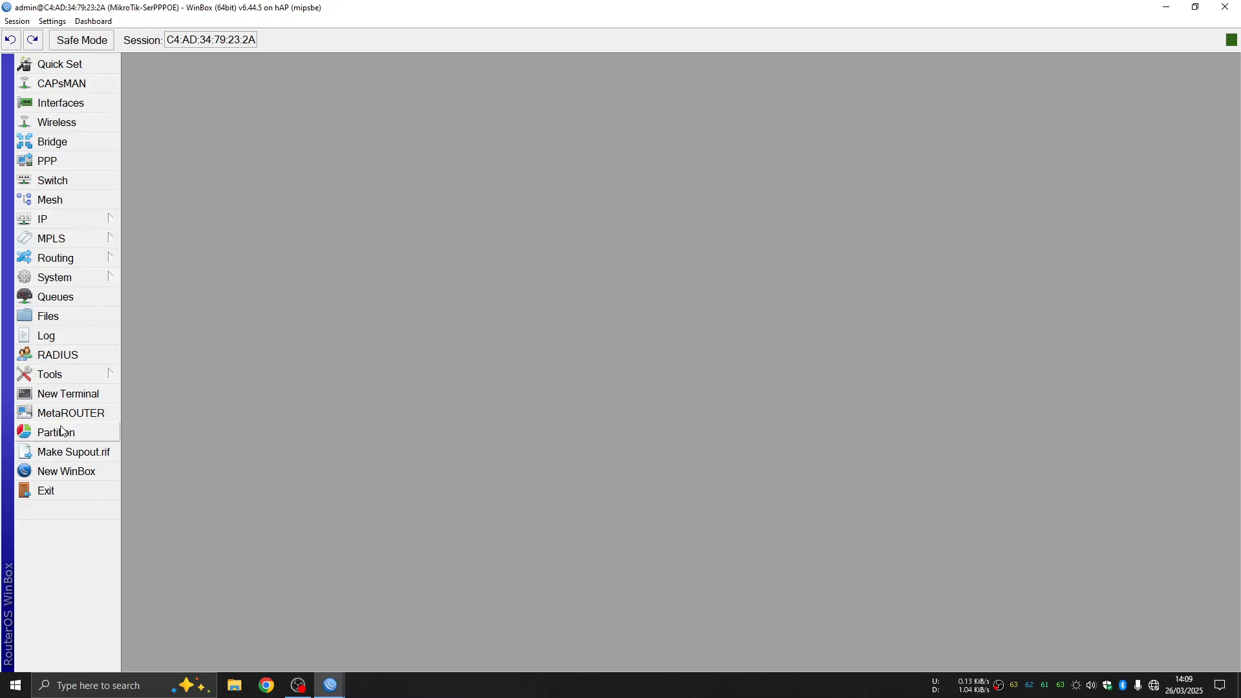
pyautogui.click(55, 493)
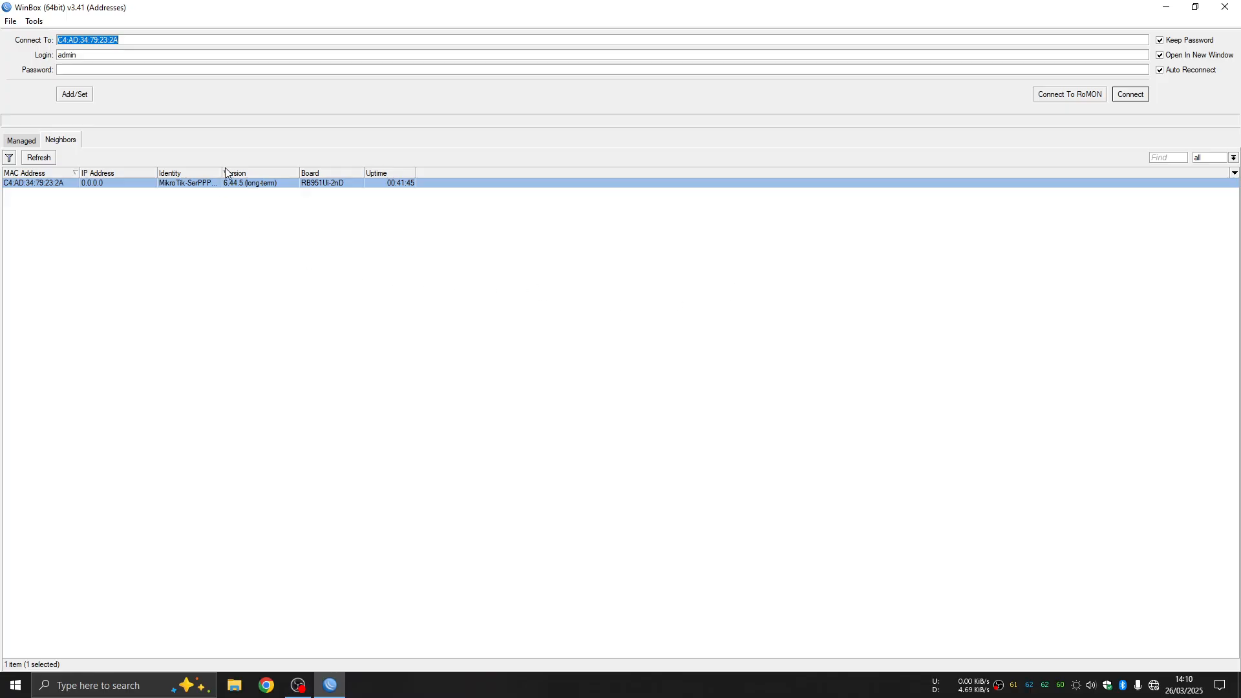
pyautogui.moveTo(221, 173); pyautogui.dragTo(238, 176)
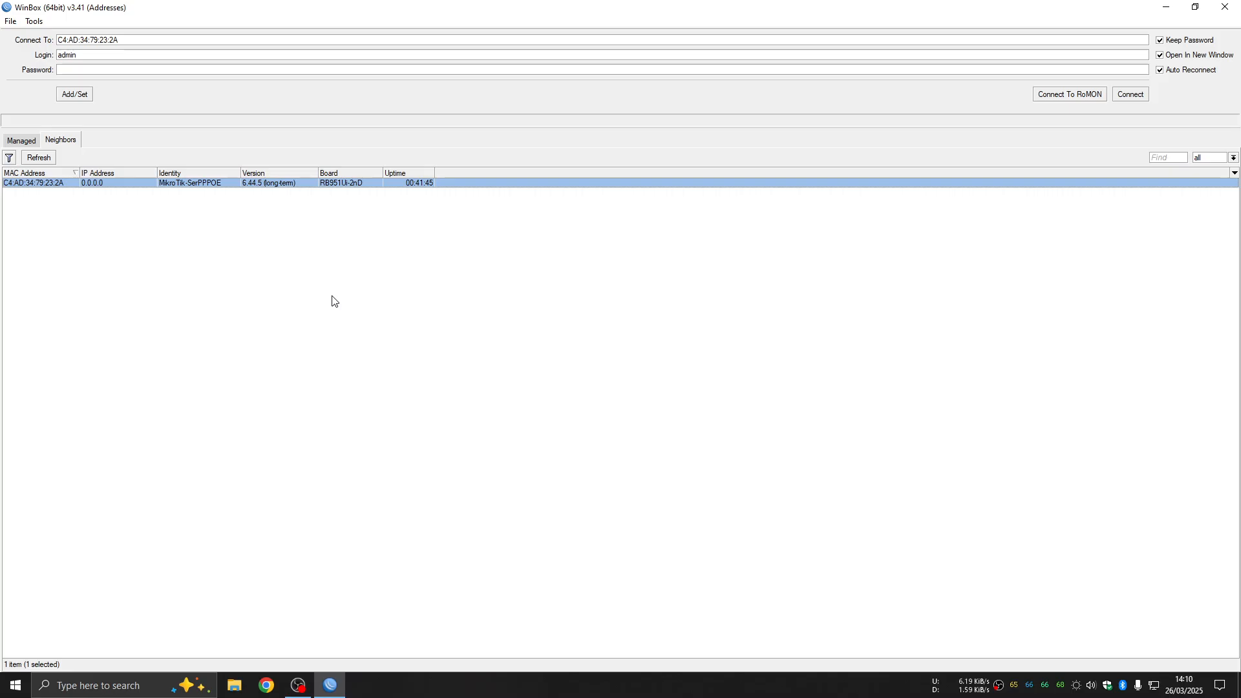
# Refresh the Neighbors list and select the MikroTik router at 192.168.5.1
pyautogui.click(26, 143)
pyautogui.click(56, 145)
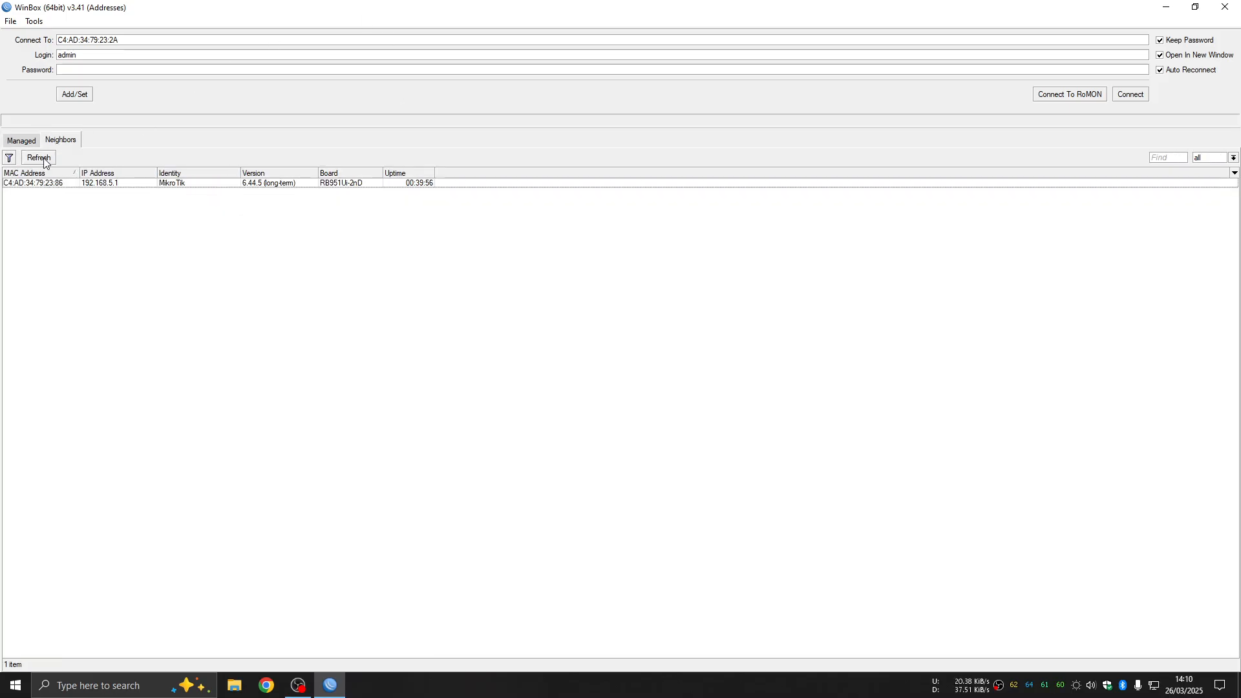
pyautogui.click(44, 159)
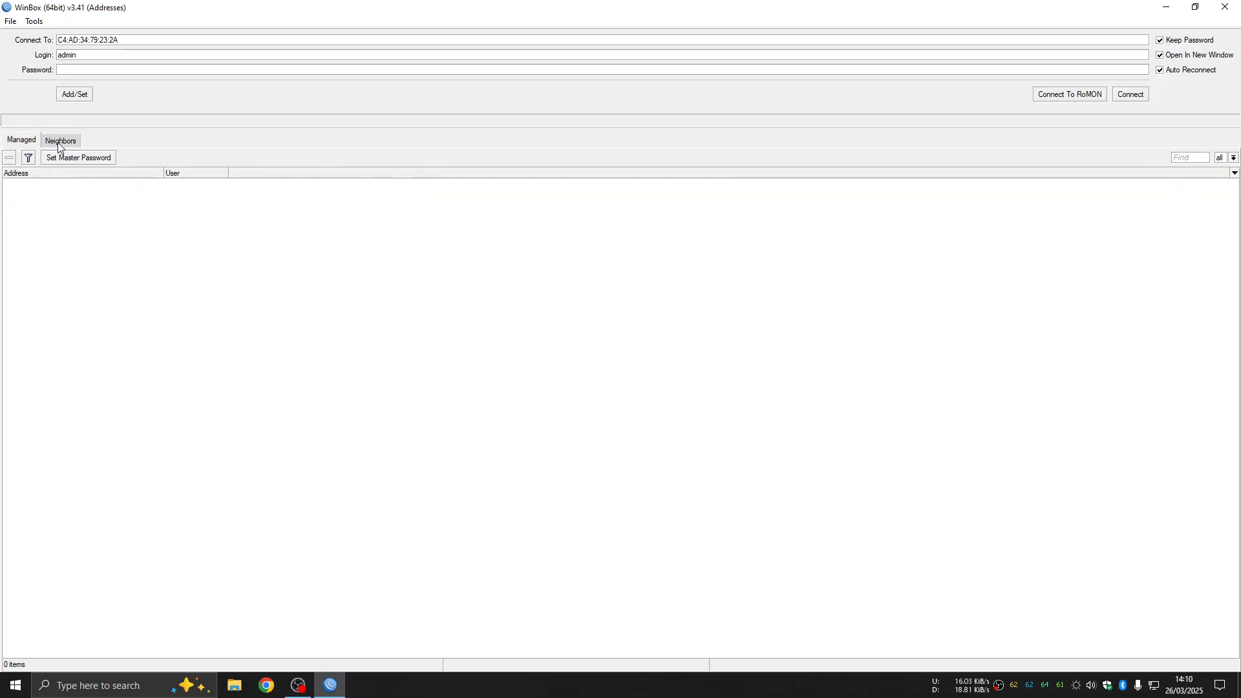
pyautogui.click(49, 185)
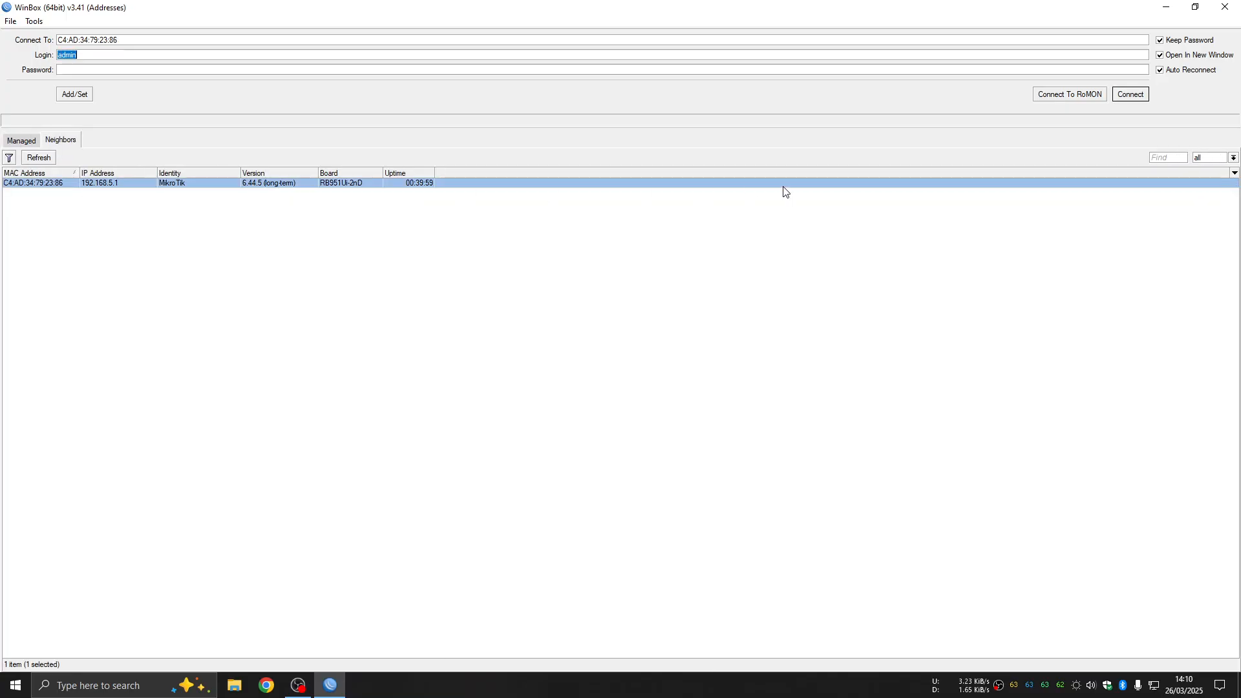
# Connect to the router at 192.168.5.1 and look over its IP address list
pyautogui.click(1132, 96)
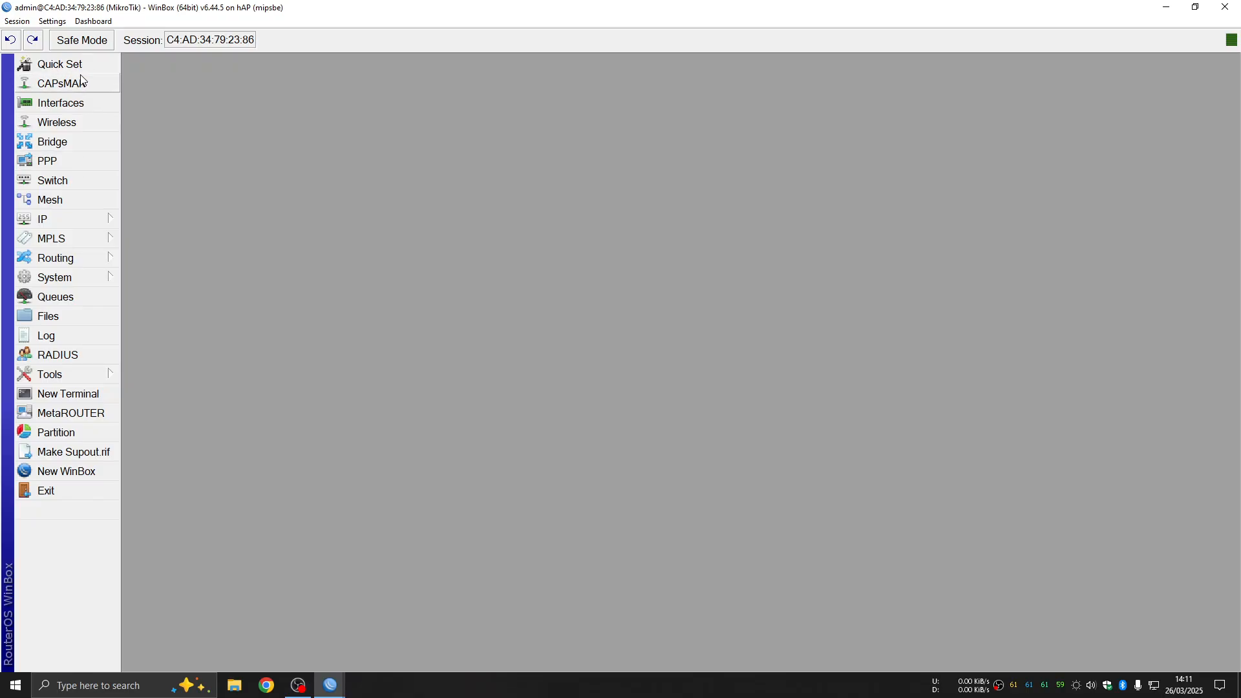
pyautogui.click(76, 220)
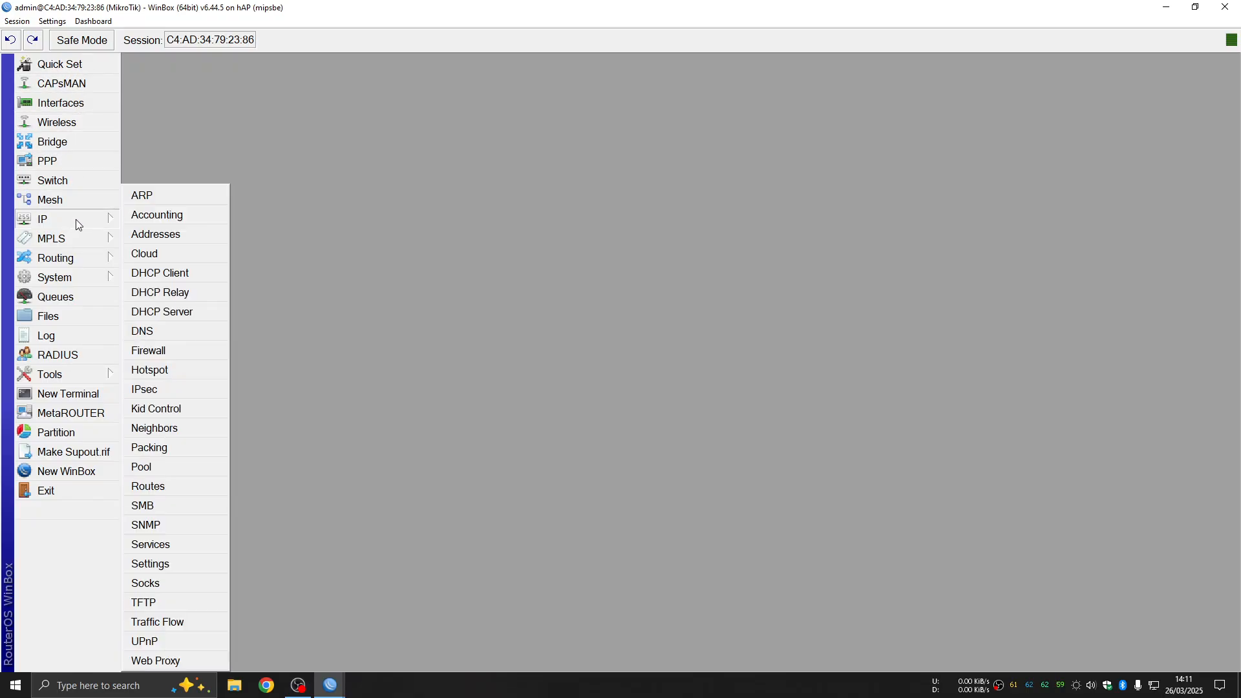
pyautogui.click(155, 236)
pyautogui.moveTo(872, 343); pyautogui.dragTo(611, 202)
pyautogui.click(861, 203)
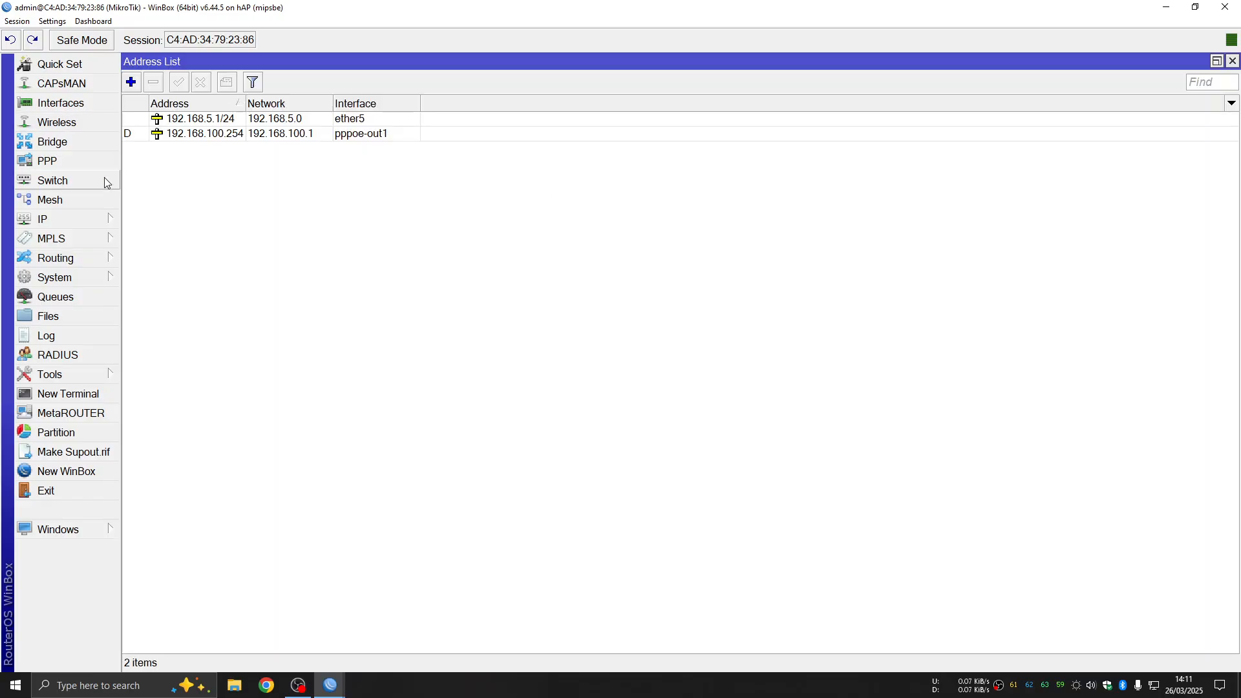
pyautogui.click(1232, 61)
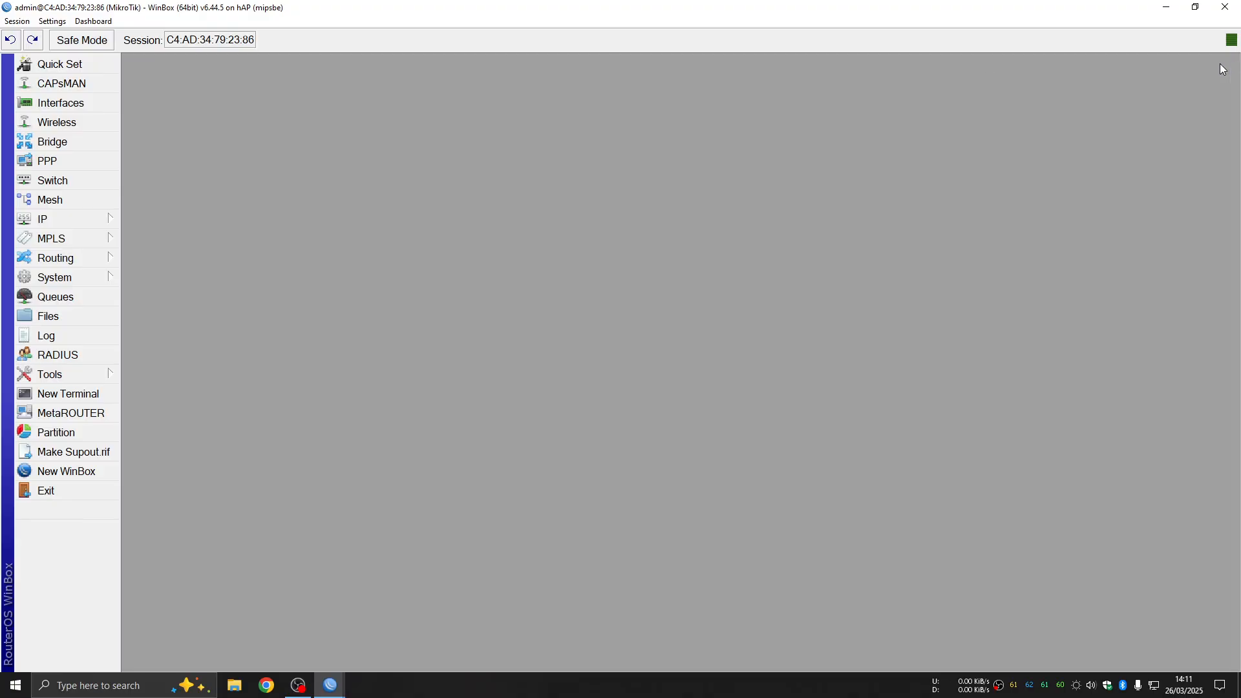
# Delete both IP addresses, 192.168.100.254 and 192.168.5.1/24
pyautogui.click(111, 221)
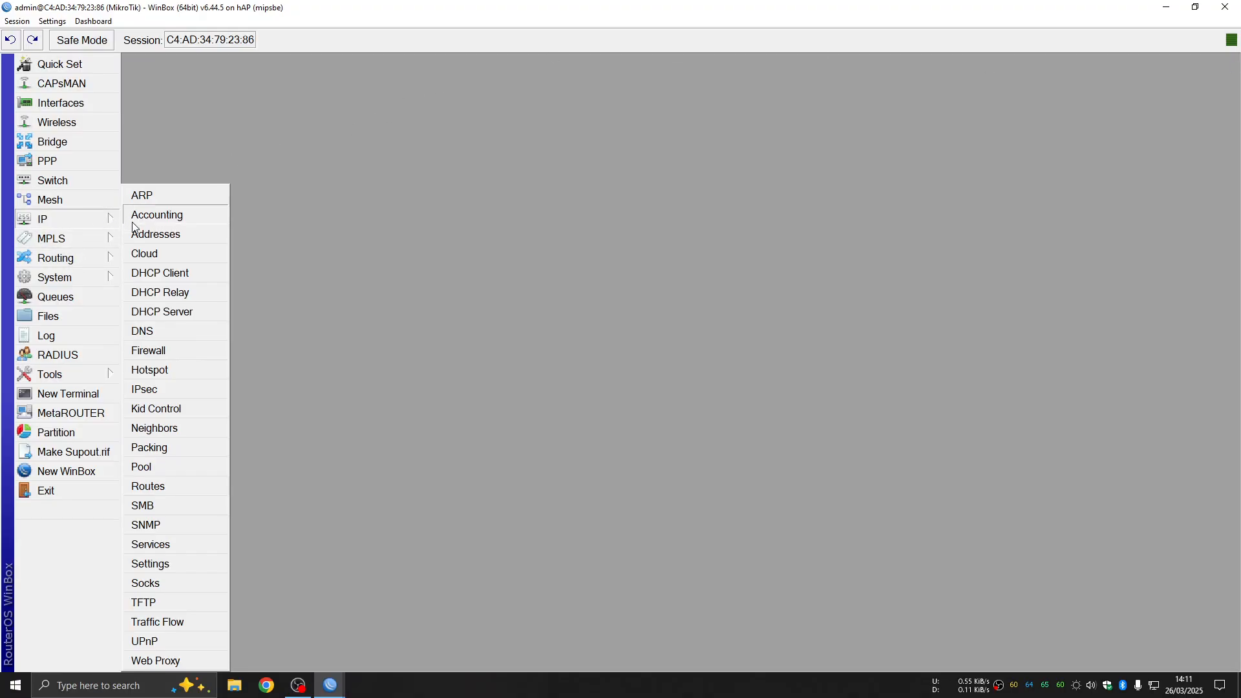
pyautogui.click(159, 234)
pyautogui.click(217, 134)
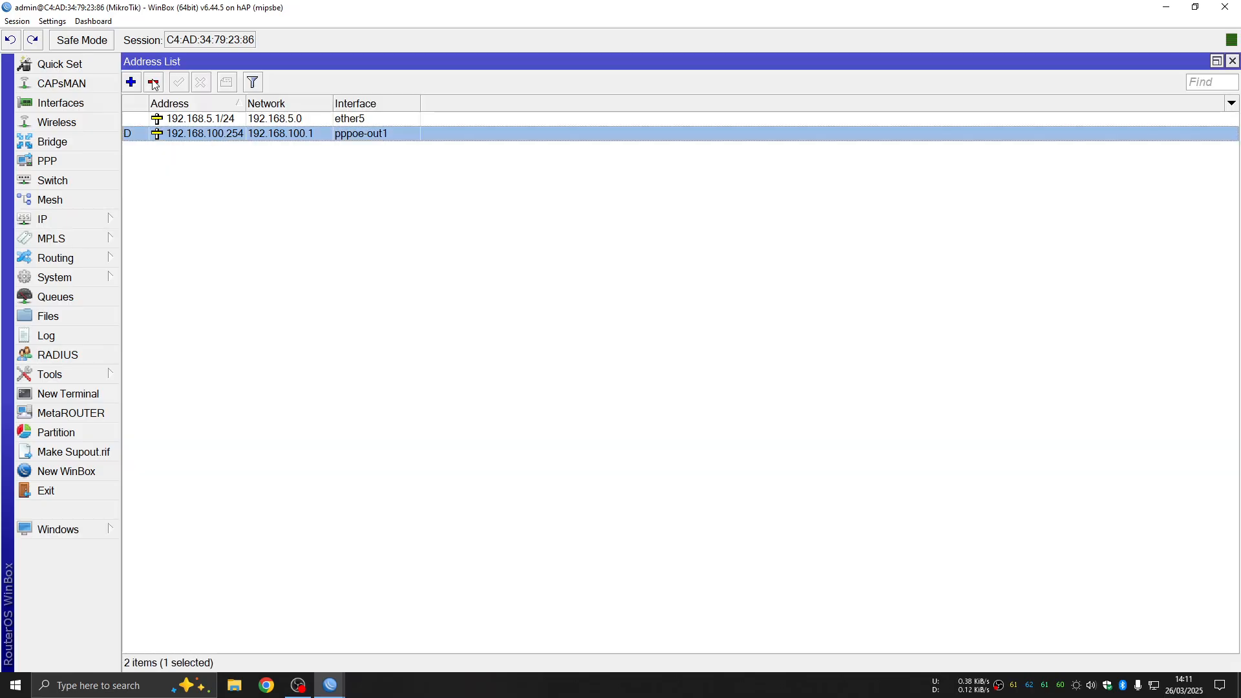
pyautogui.click(153, 82)
pyautogui.click(200, 120)
pyautogui.click(153, 82)
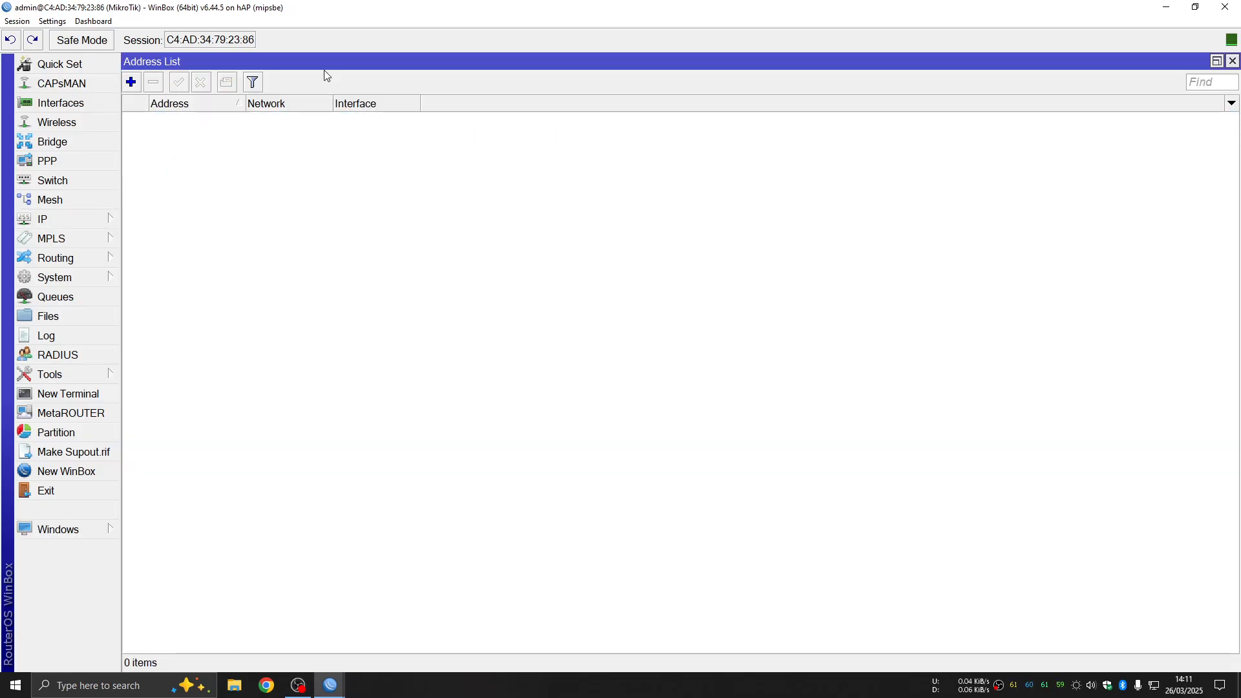
pyautogui.click(1233, 61)
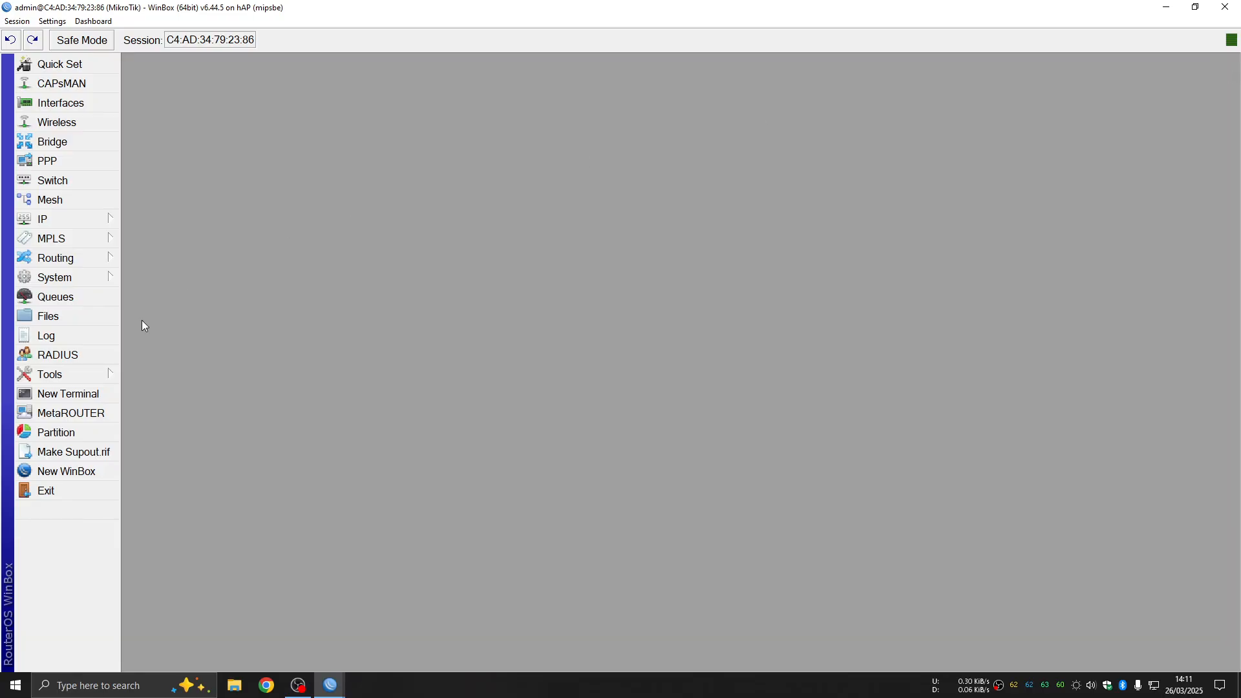
# Delete the masquerade rule from the firewall NAT list
pyautogui.click(106, 220)
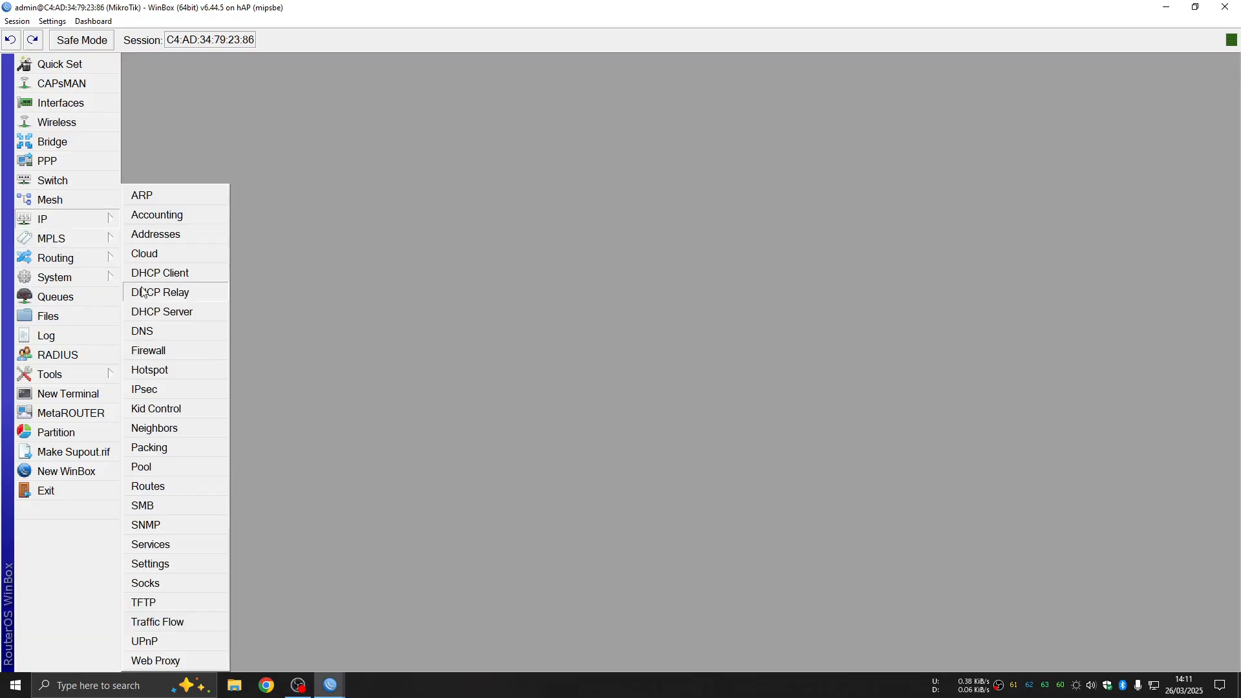
pyautogui.click(181, 351)
pyautogui.click(408, 398)
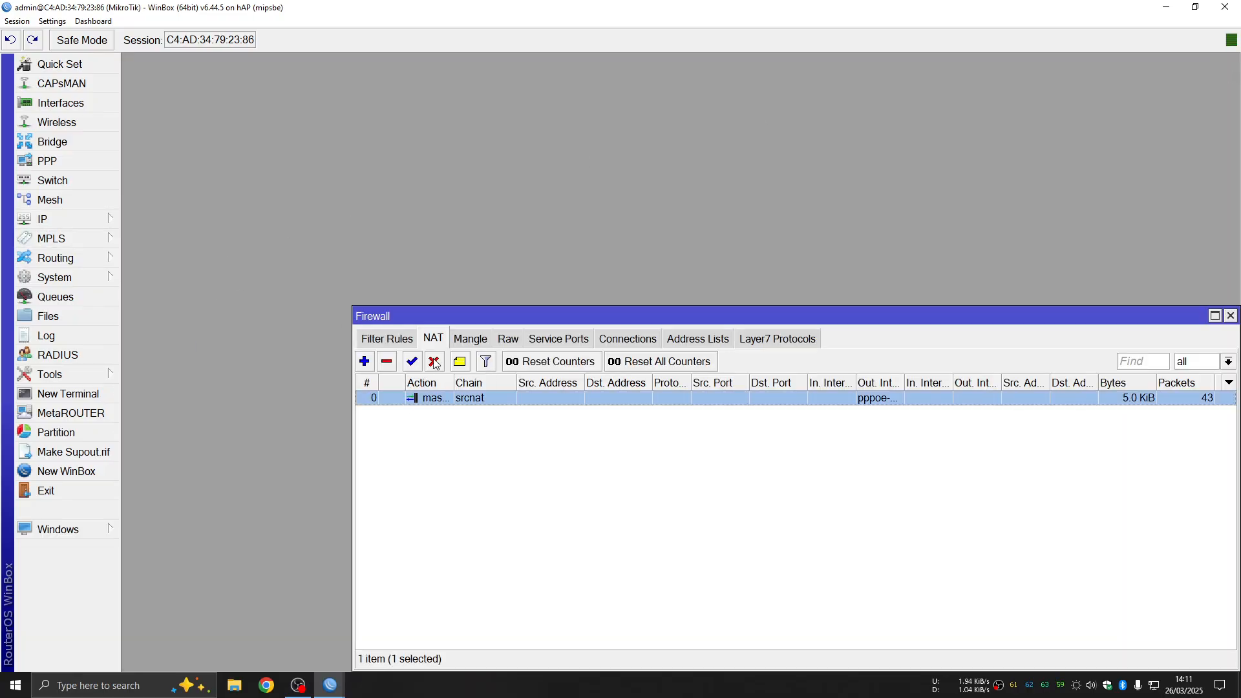
pyautogui.click(386, 362)
pyautogui.moveTo(533, 315); pyautogui.dragTo(401, 203)
pyautogui.click(1099, 204)
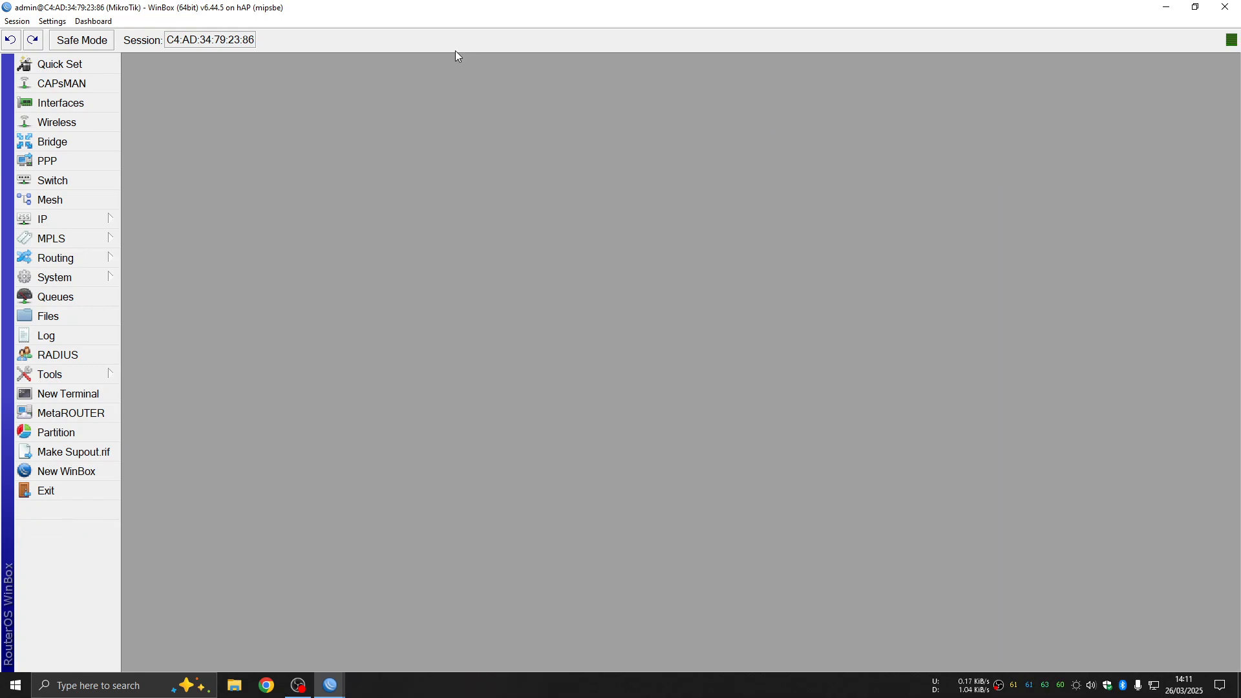
# Delete the pppoe-out1 client from the PPP interface list
pyautogui.click(85, 159)
pyautogui.click(173, 173)
pyautogui.click(165, 138)
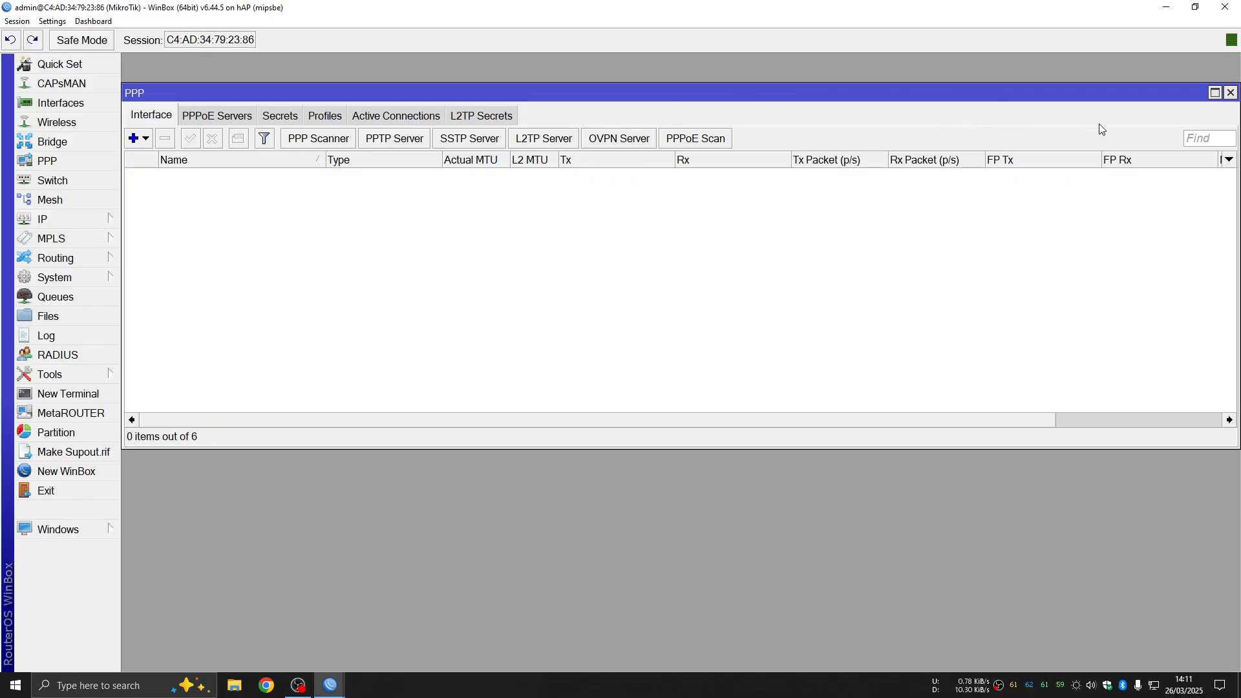
# Change the router identity to MikroTik-PPPOEClient in System > Identity and apply it
pyautogui.click(1230, 93)
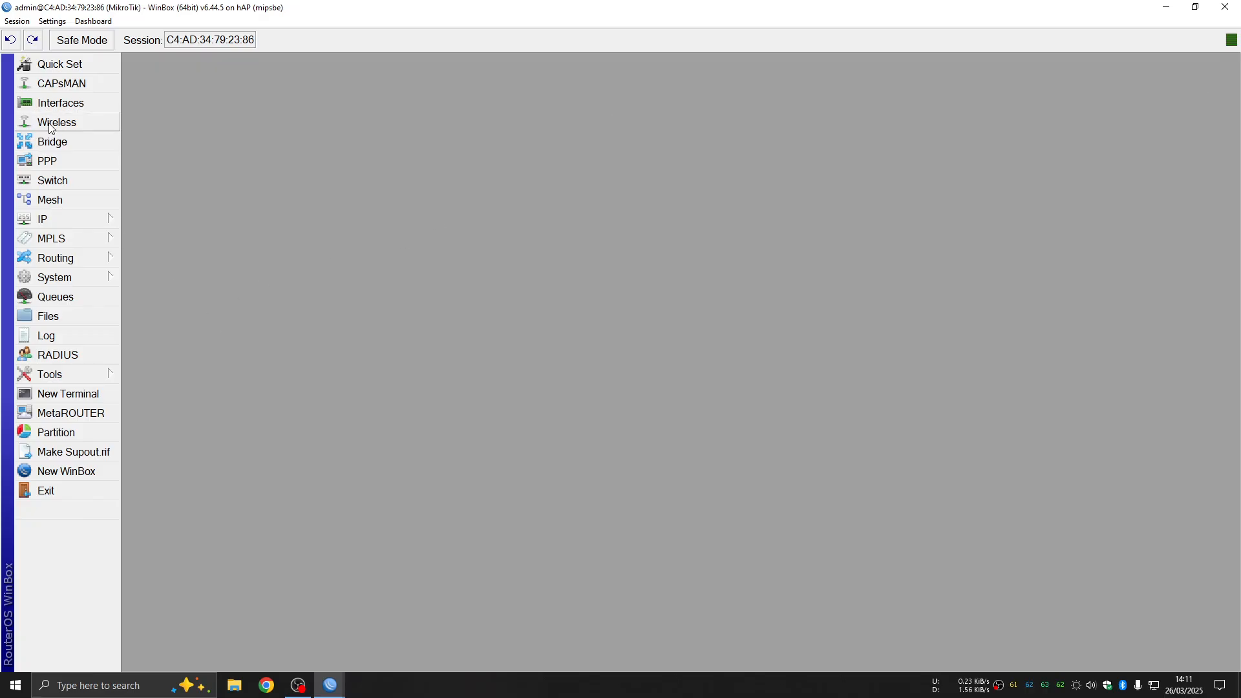
pyautogui.click(97, 277)
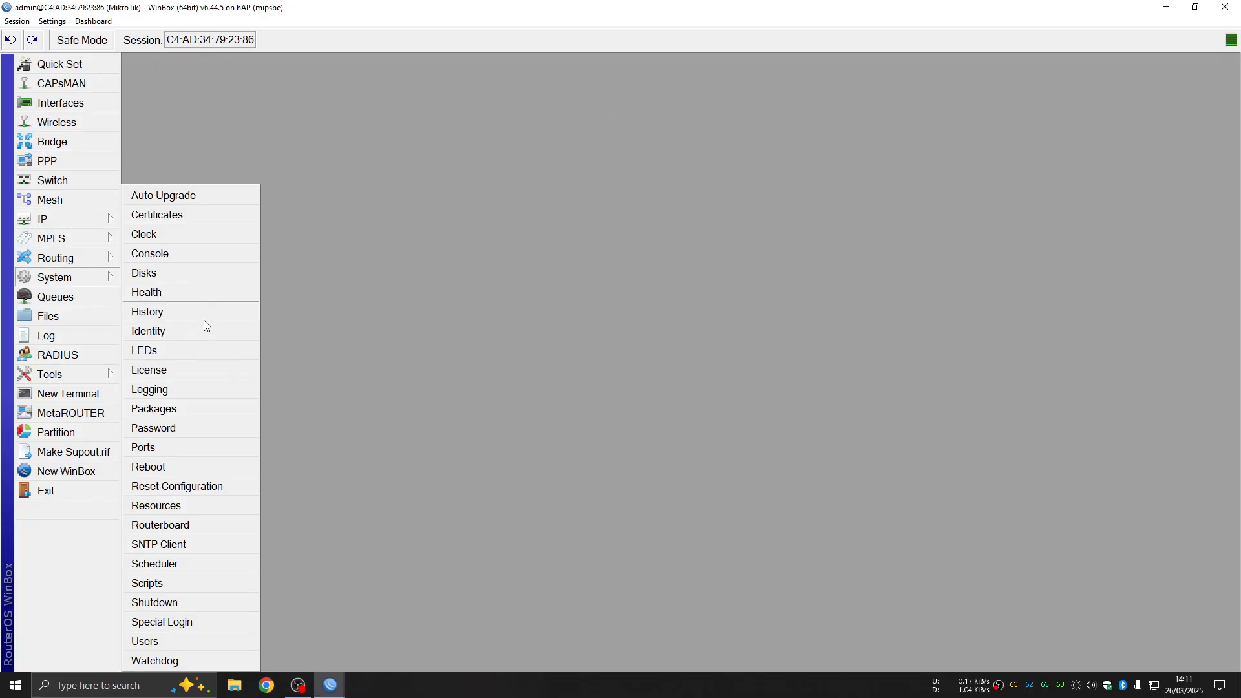
pyautogui.click(192, 331)
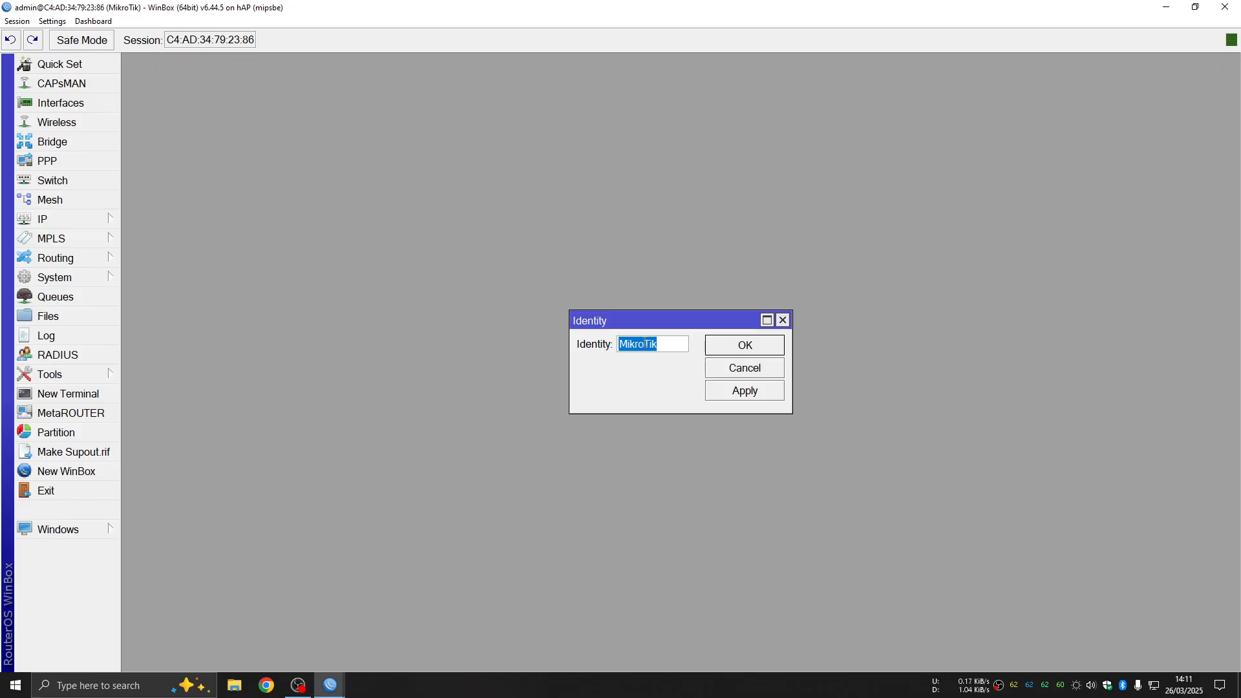
pyautogui.click(666, 343)
pyautogui.write('-PPPOECLI')
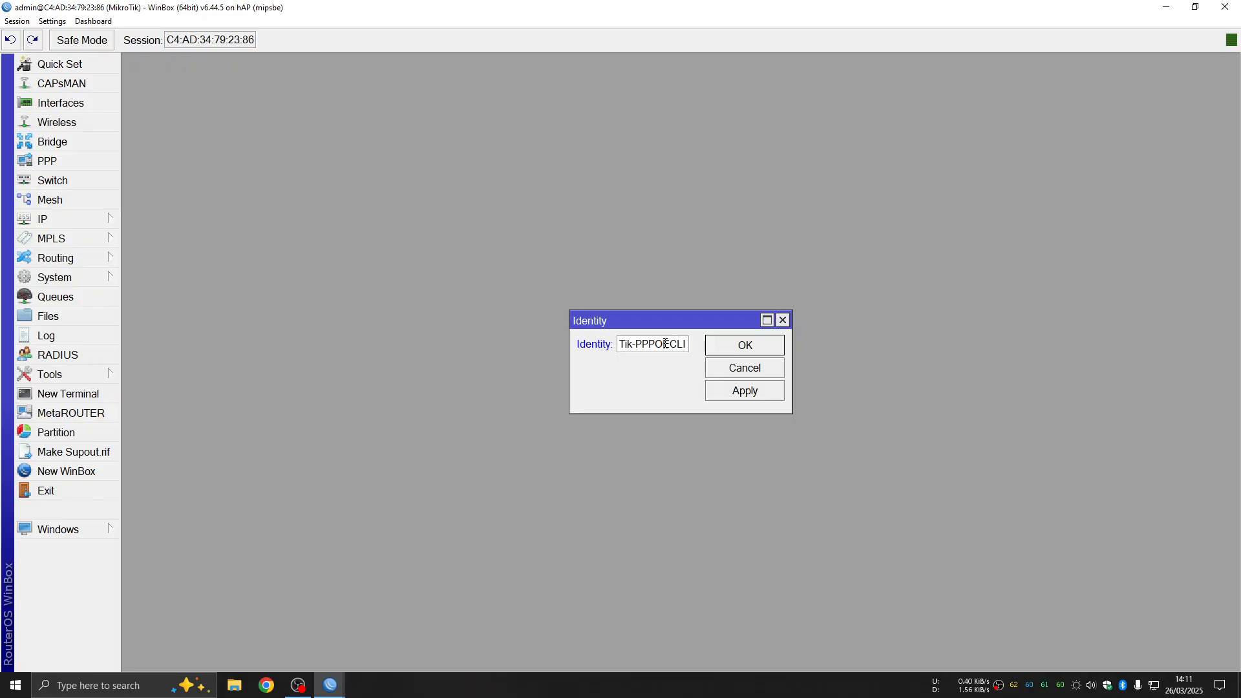
pyautogui.press('BackSpace')
pyautogui.write('ent')
pyautogui.click(758, 395)
pyautogui.click(756, 347)
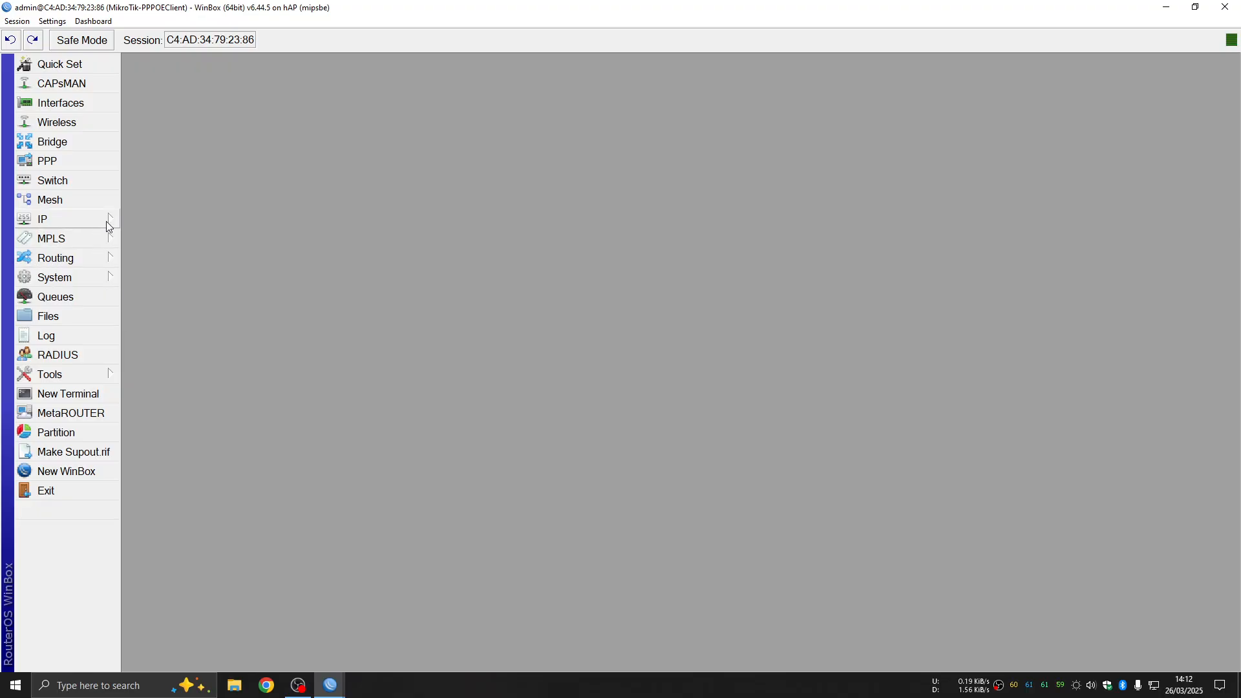
# Browse the PPP window's PPPoE Servers, Secrets, Profiles and Active tabs, then list addable interface types
pyautogui.click(46, 221)
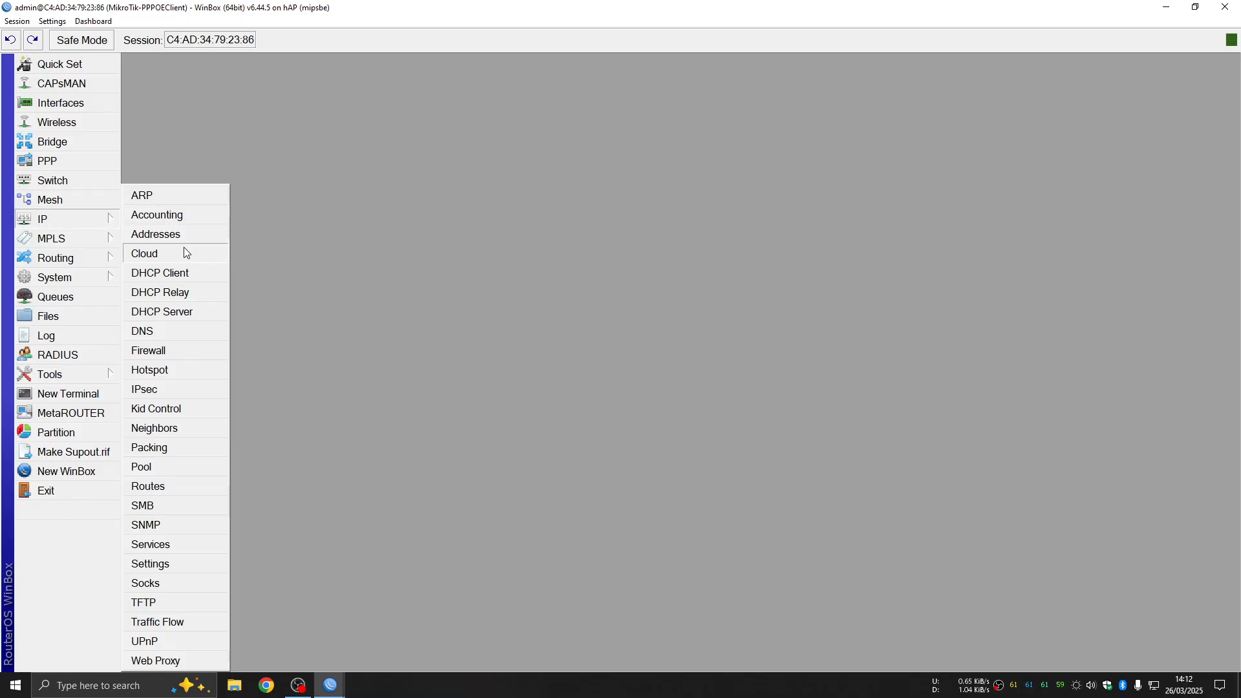
pyautogui.click(70, 160)
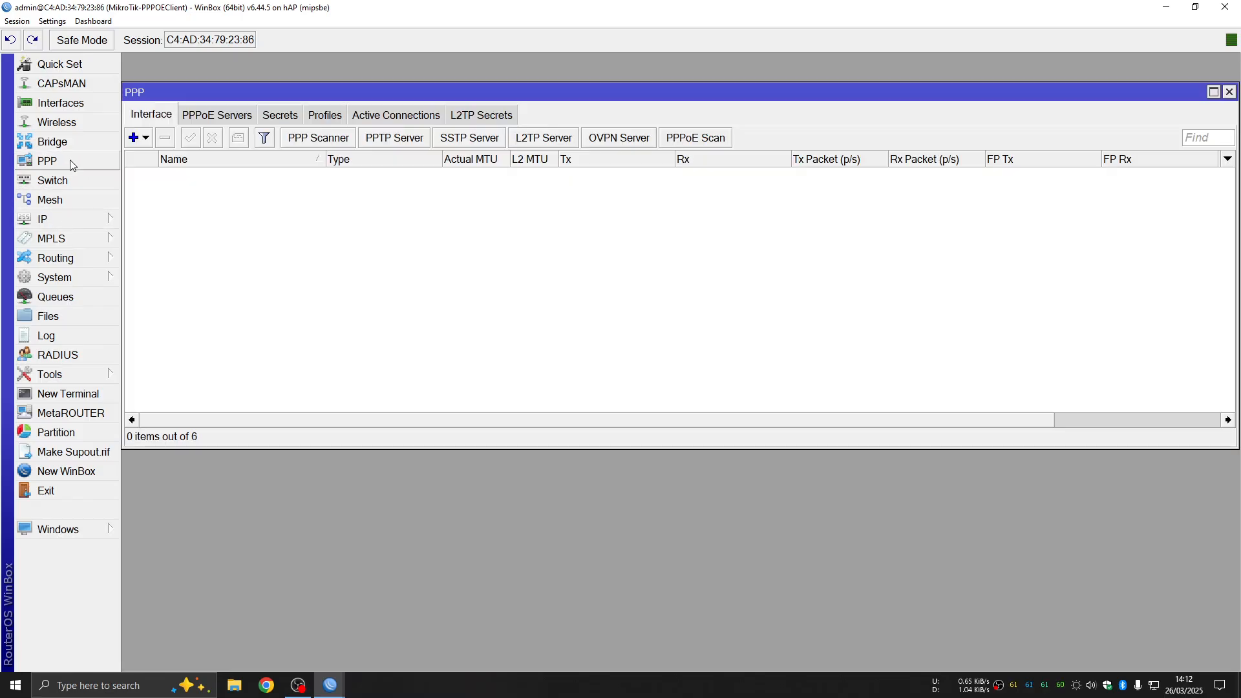
pyautogui.click(193, 117)
pyautogui.click(296, 117)
pyautogui.click(334, 118)
pyautogui.click(397, 116)
pyautogui.click(326, 116)
pyautogui.click(285, 117)
pyautogui.click(207, 118)
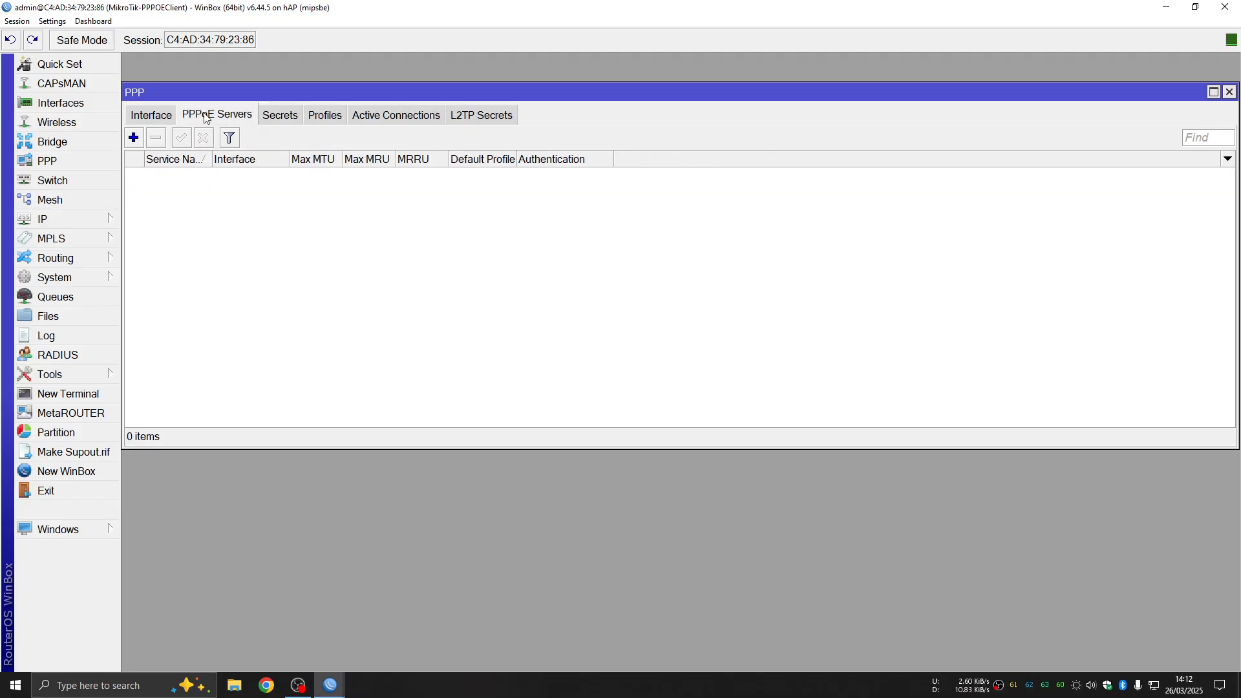
pyautogui.click(173, 114)
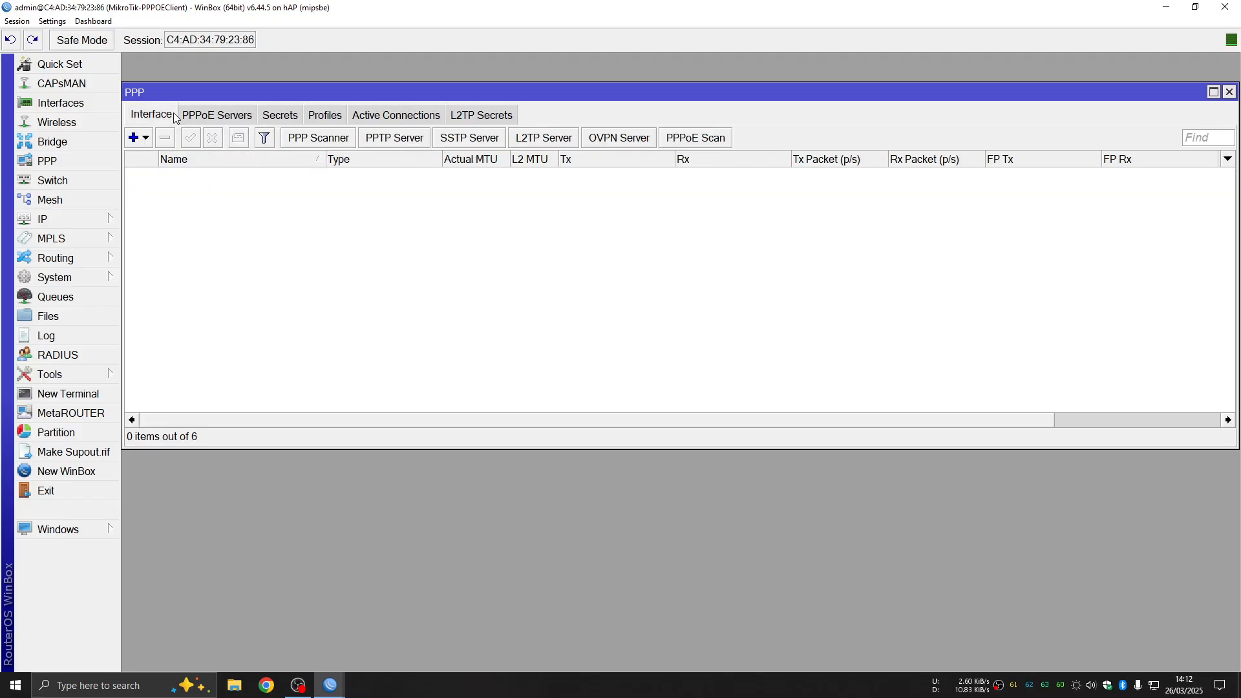
pyautogui.click(146, 138)
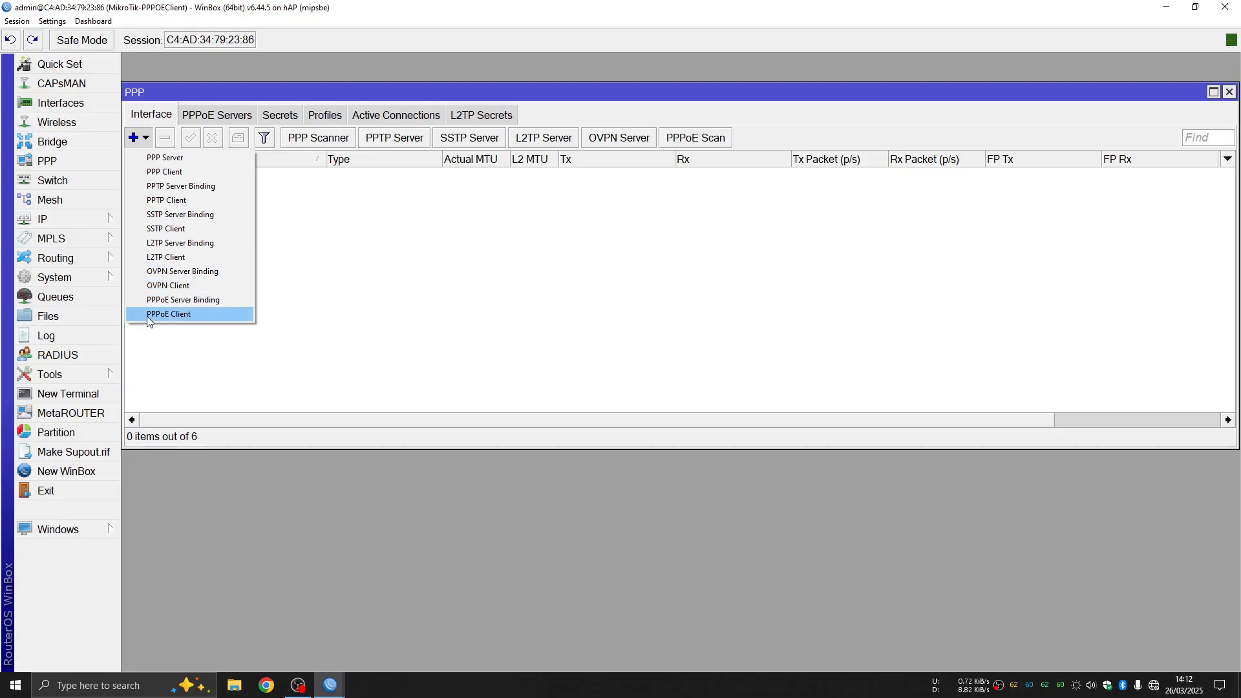
# Create a new PPPoE Client interface, pppoe-out1, running on ether1
pyautogui.click(188, 317)
pyautogui.moveTo(841, 241); pyautogui.dragTo(441, 213)
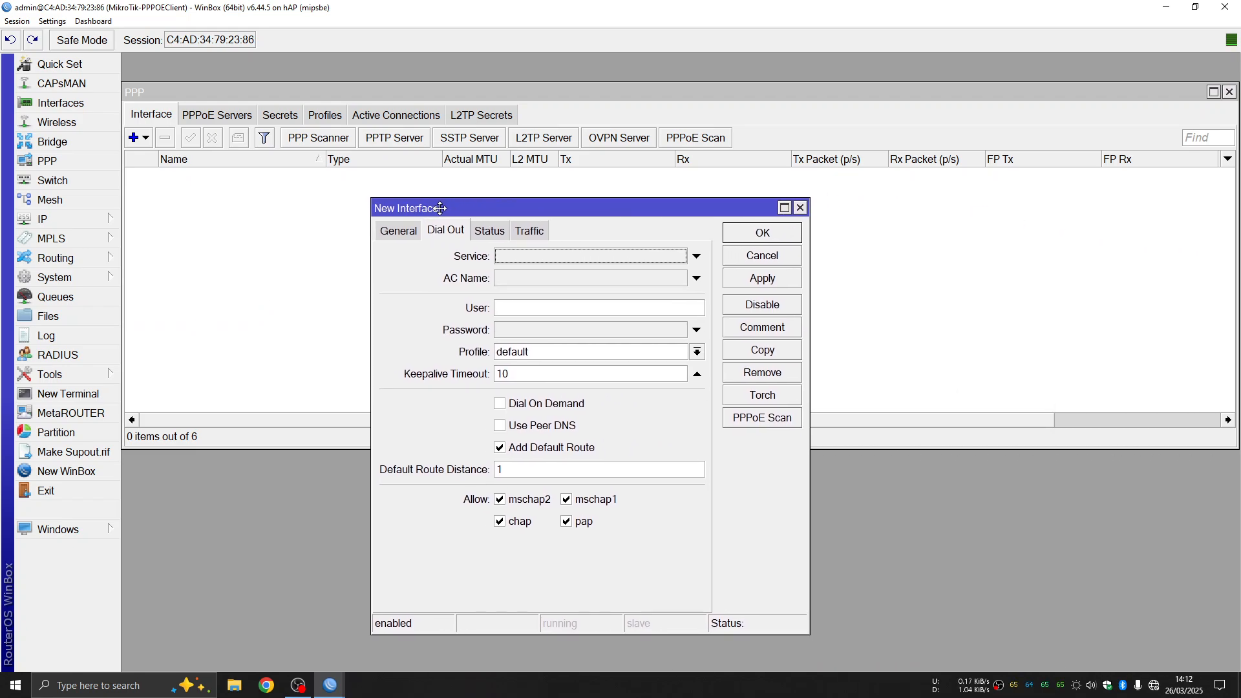
pyautogui.click(409, 233)
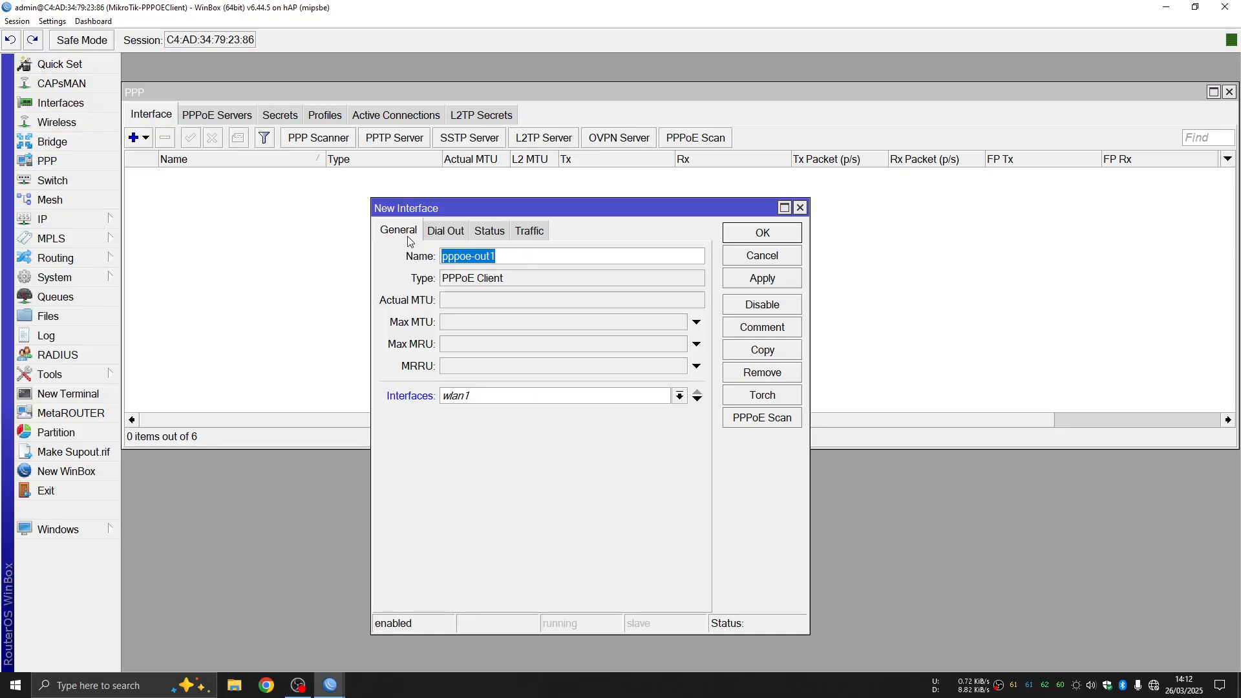
pyautogui.click(508, 259)
pyautogui.moveTo(517, 257); pyautogui.dragTo(483, 257)
pyautogui.click(510, 251)
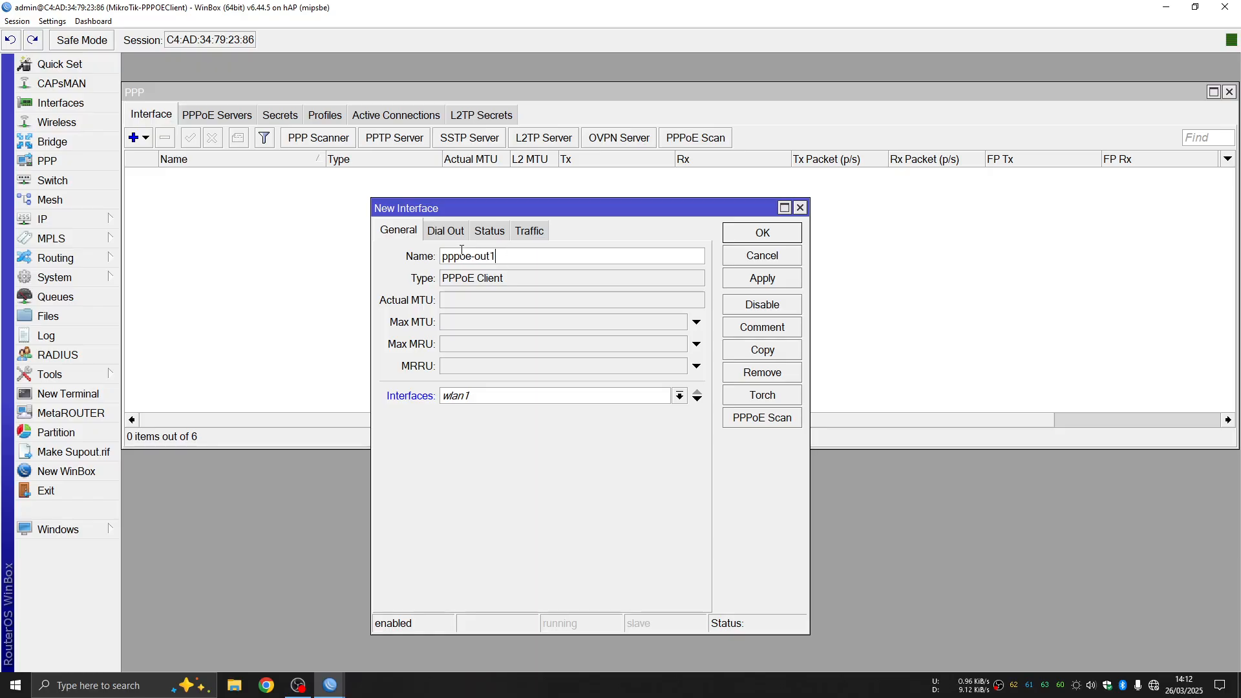
pyautogui.click(401, 231)
pyautogui.click(530, 260)
pyautogui.click(679, 397)
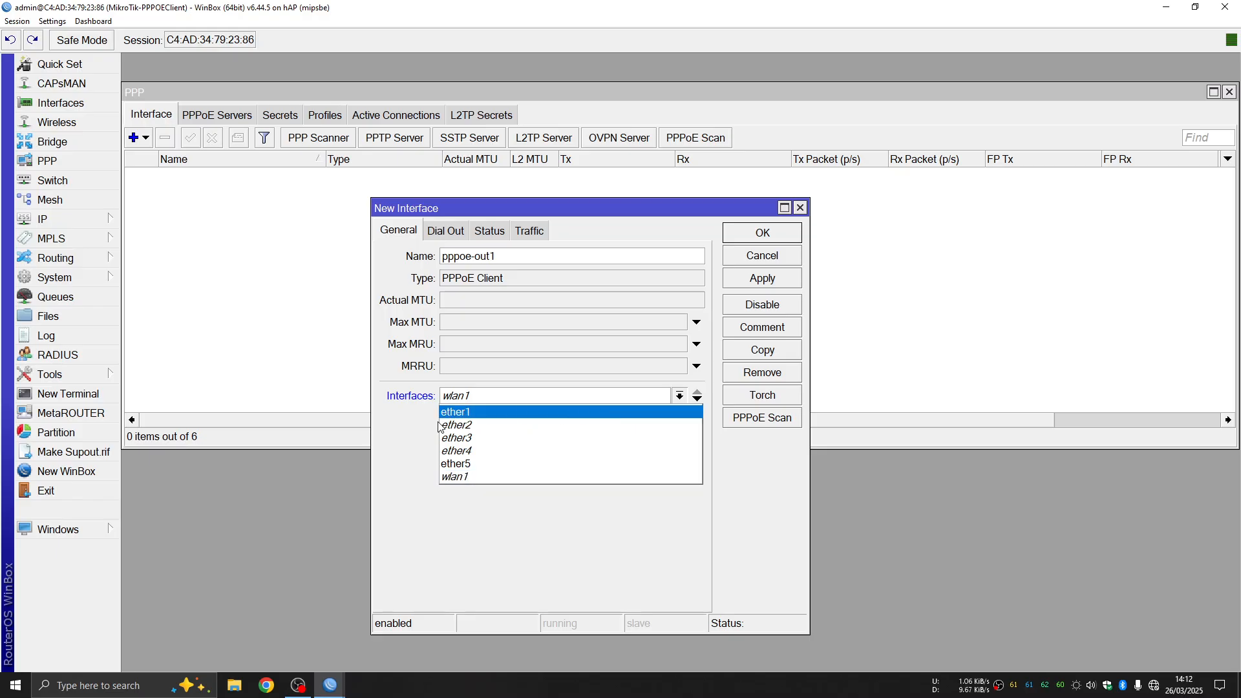
pyautogui.click(482, 413)
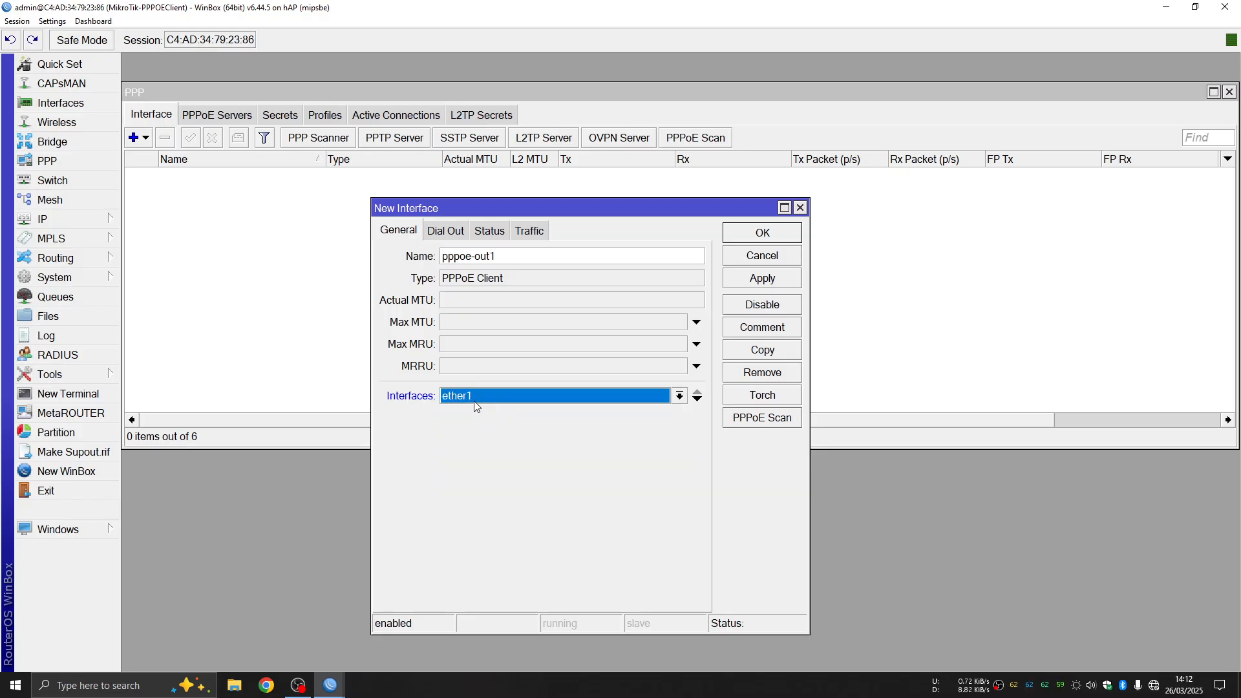
# Enter the ISP user name and password, keep the default profile, use peer DNS, and save
pyautogui.click(445, 232)
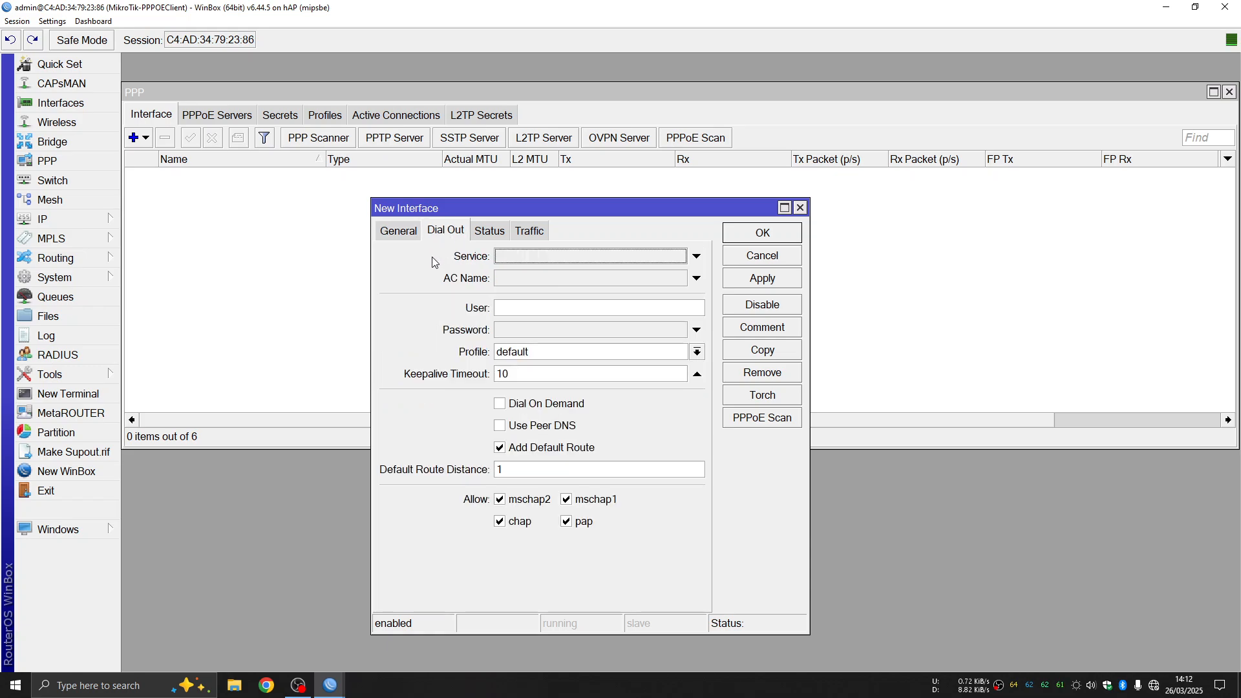
pyautogui.click(524, 307)
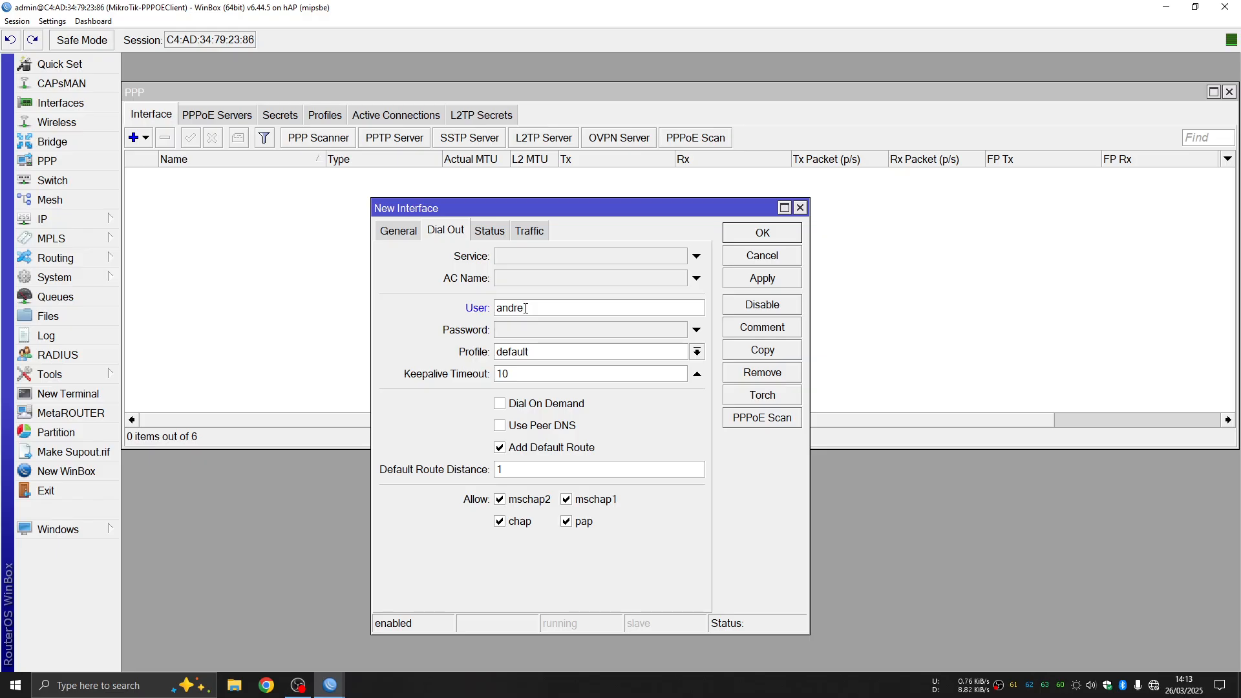
pyautogui.click(519, 332)
pyautogui.write('****')
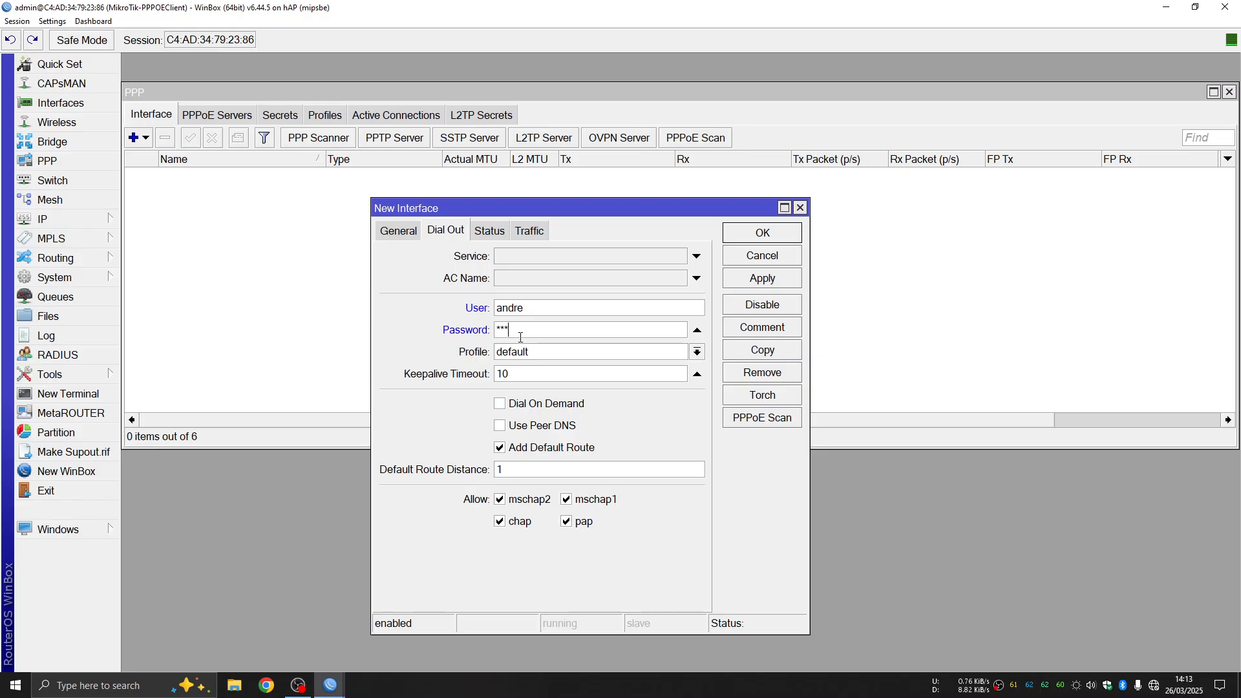
pyautogui.click(697, 354)
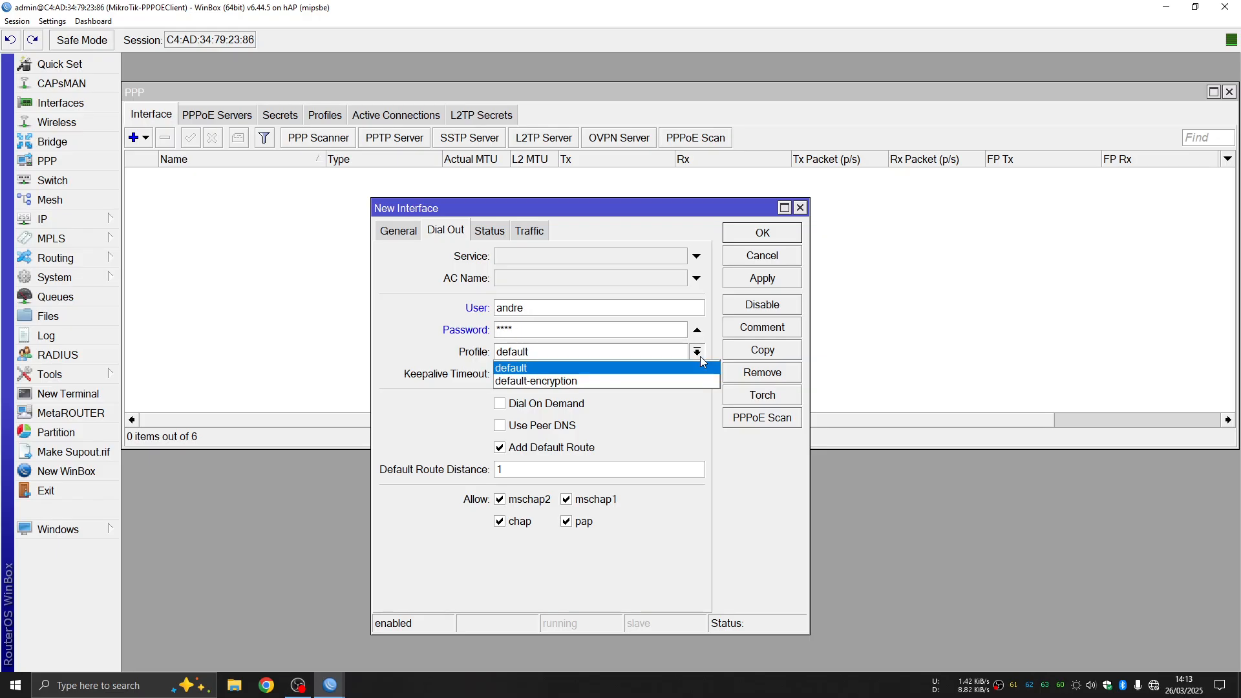
pyautogui.click(698, 361)
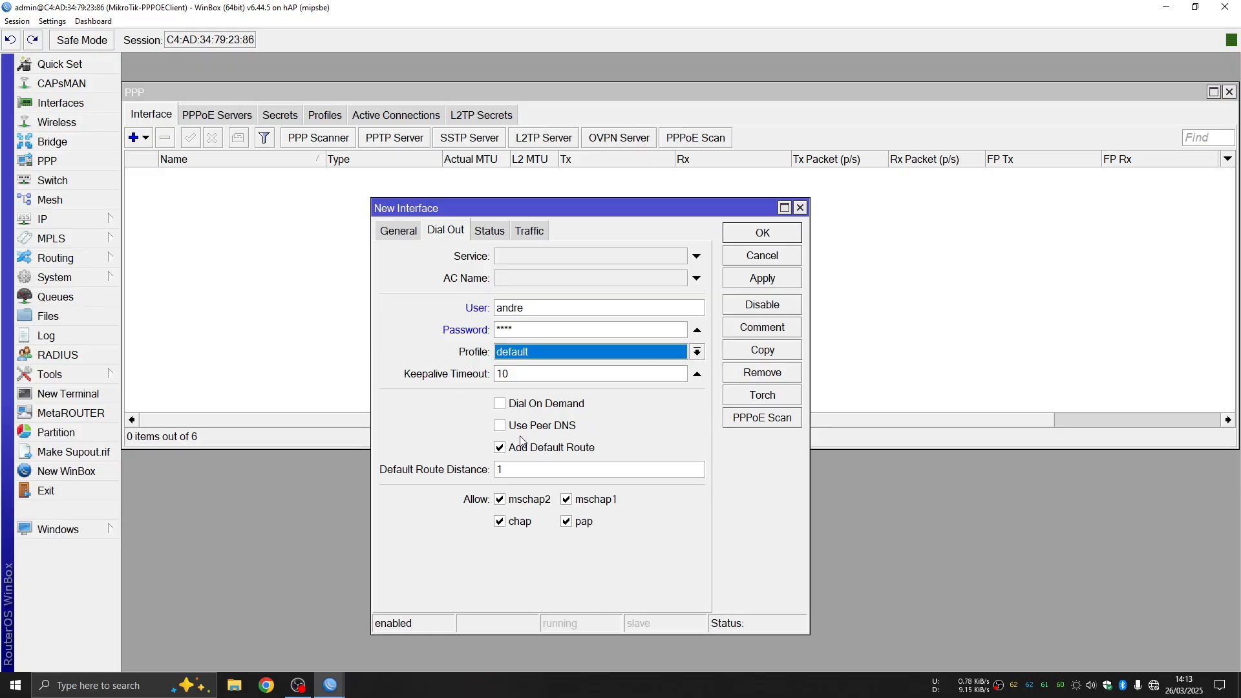
pyautogui.click(500, 426)
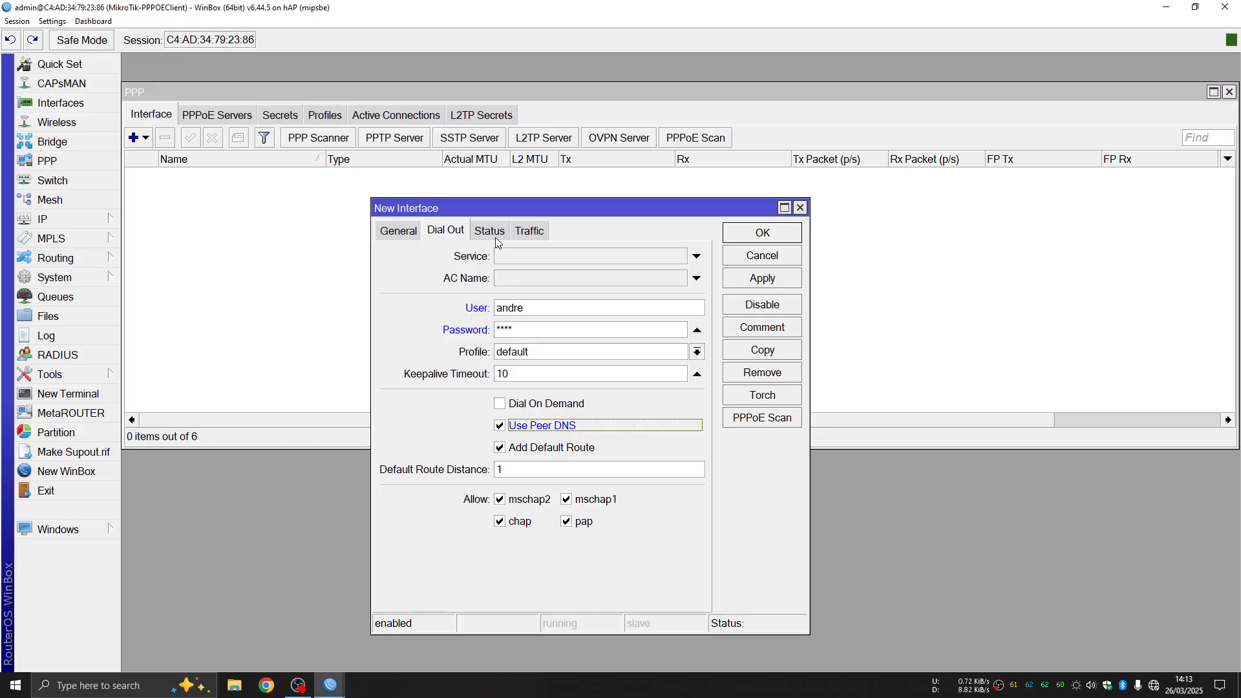
pyautogui.click(758, 285)
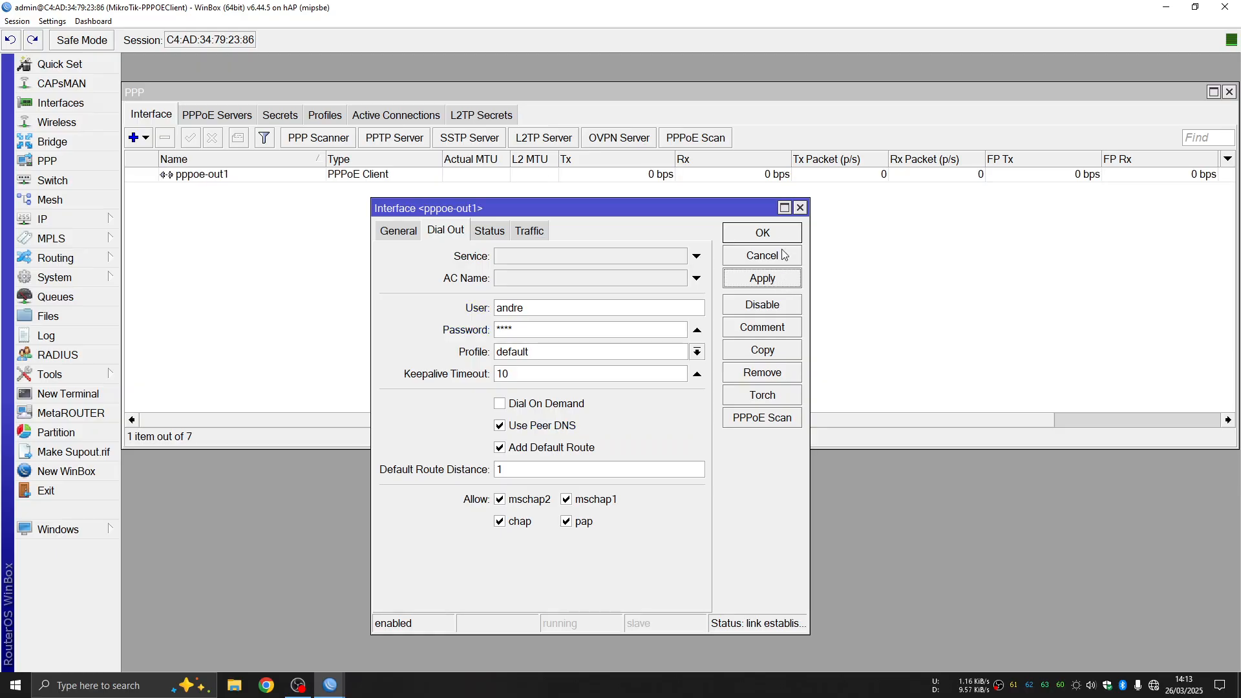
pyautogui.click(780, 234)
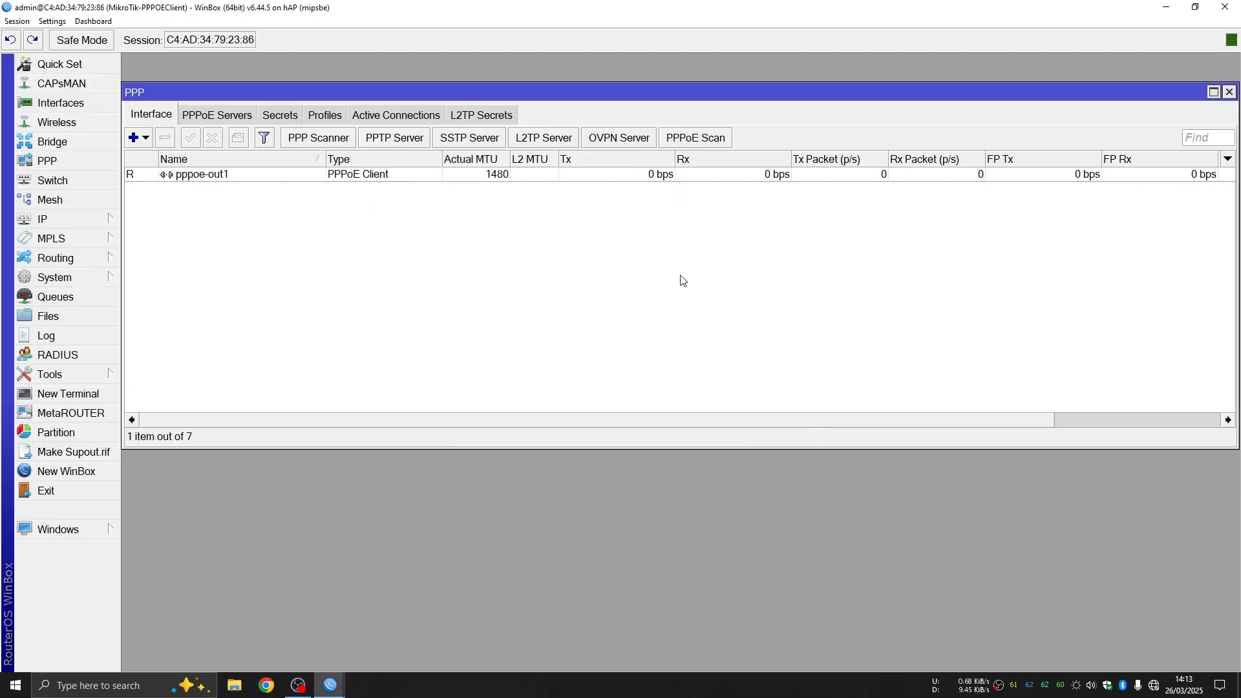
# Ping google.com from a new terminal, stop after 4 of 4 replies, and close it
pyautogui.click(1232, 92)
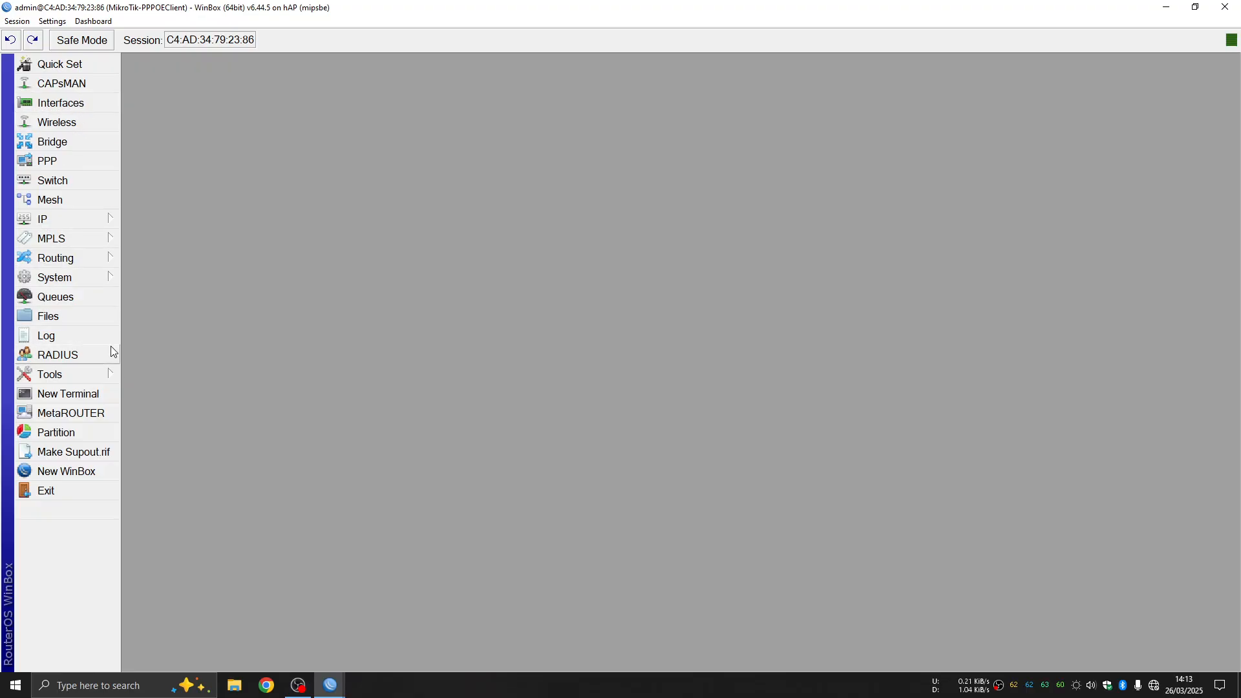
pyautogui.click(48, 396)
pyautogui.moveTo(772, 310); pyautogui.dragTo(460, 136)
pyautogui.write('ping google.com')
pyautogui.press('Return')
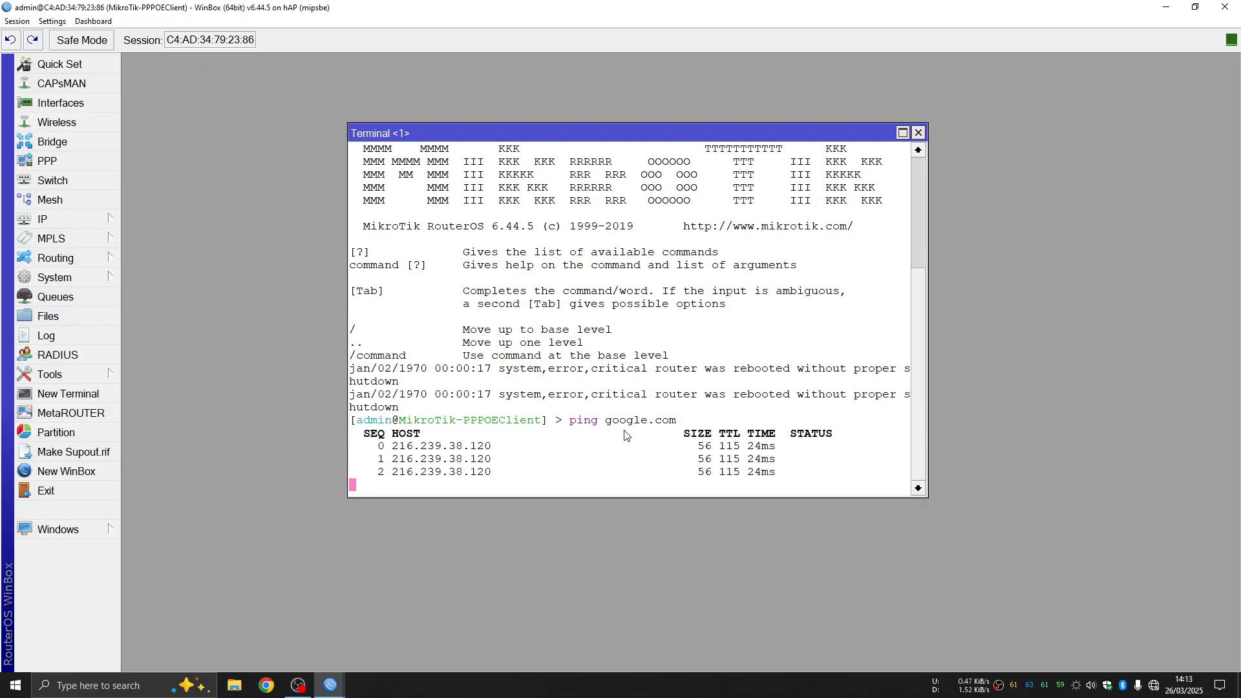
pyautogui.hotkey('ctrl', 'c')
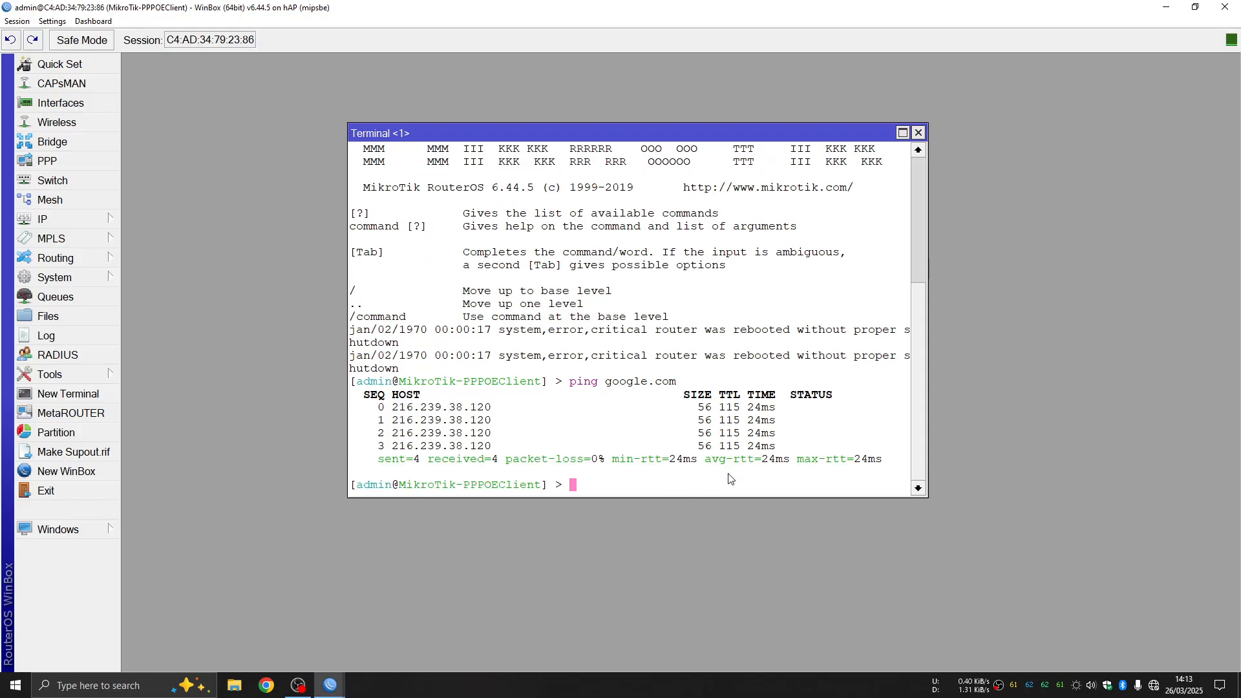
pyautogui.click(919, 133)
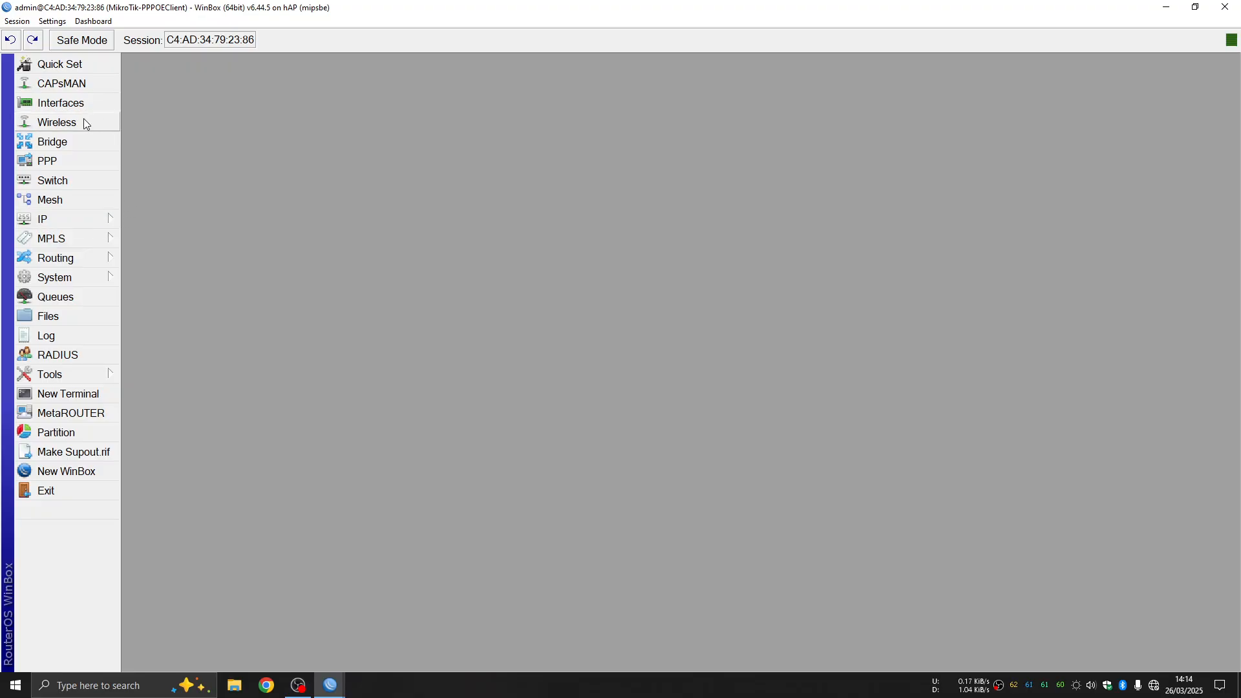
pyautogui.click(104, 220)
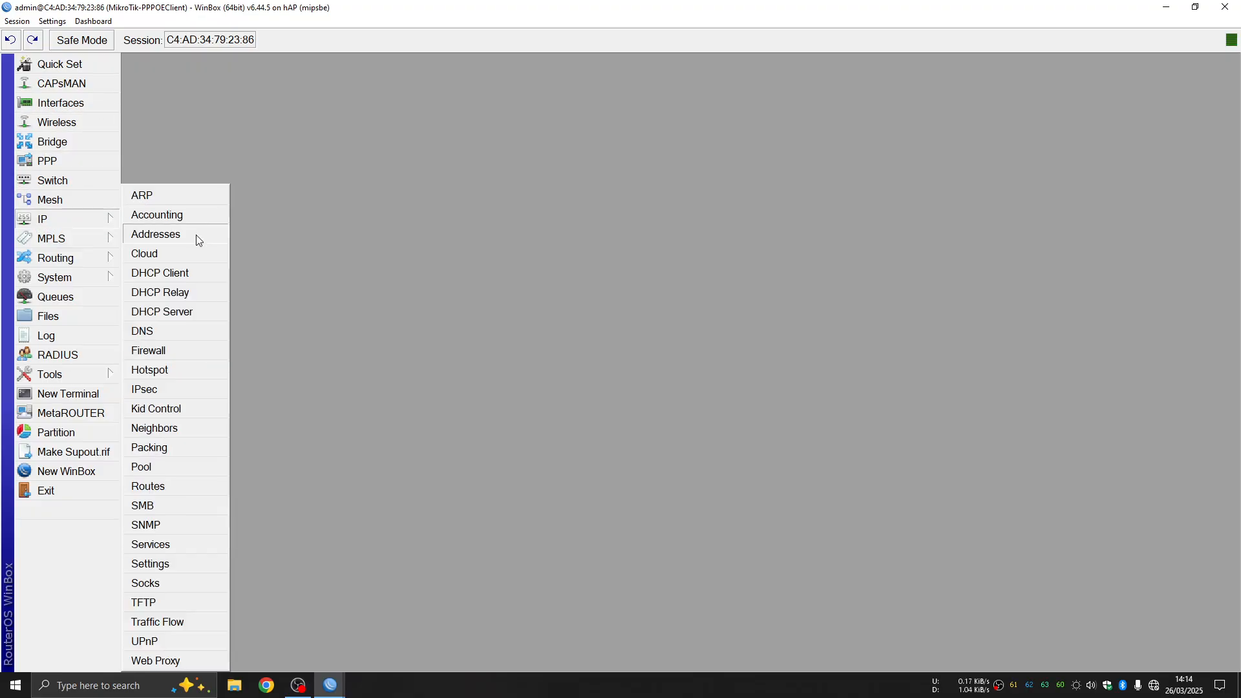
pyautogui.click(184, 350)
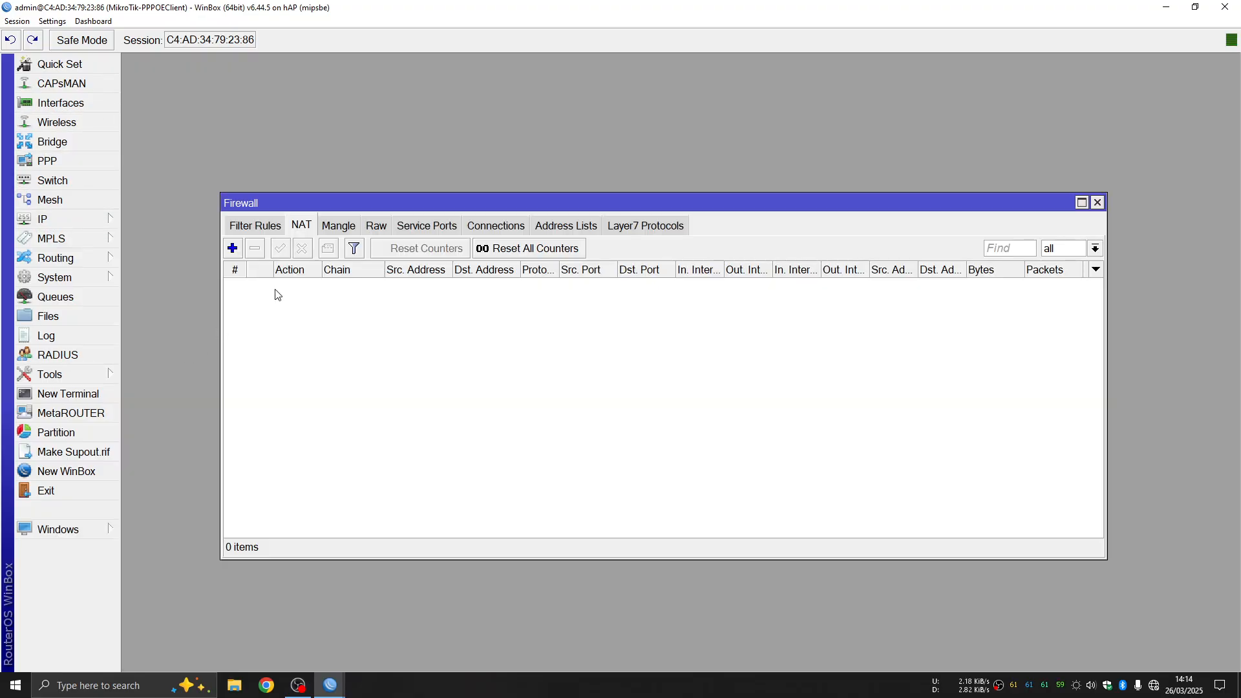
pyautogui.click(232, 249)
pyautogui.moveTo(926, 211); pyautogui.dragTo(589, 183)
pyautogui.click(501, 207)
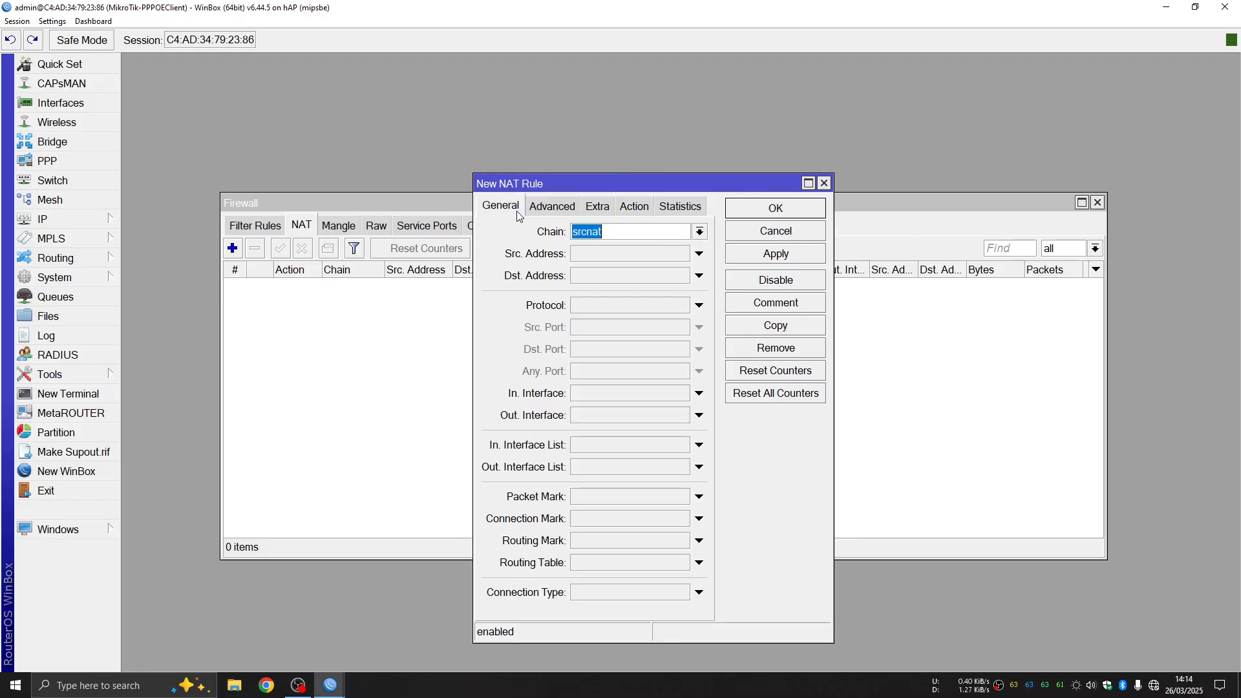
pyautogui.click(632, 234)
pyautogui.click(700, 415)
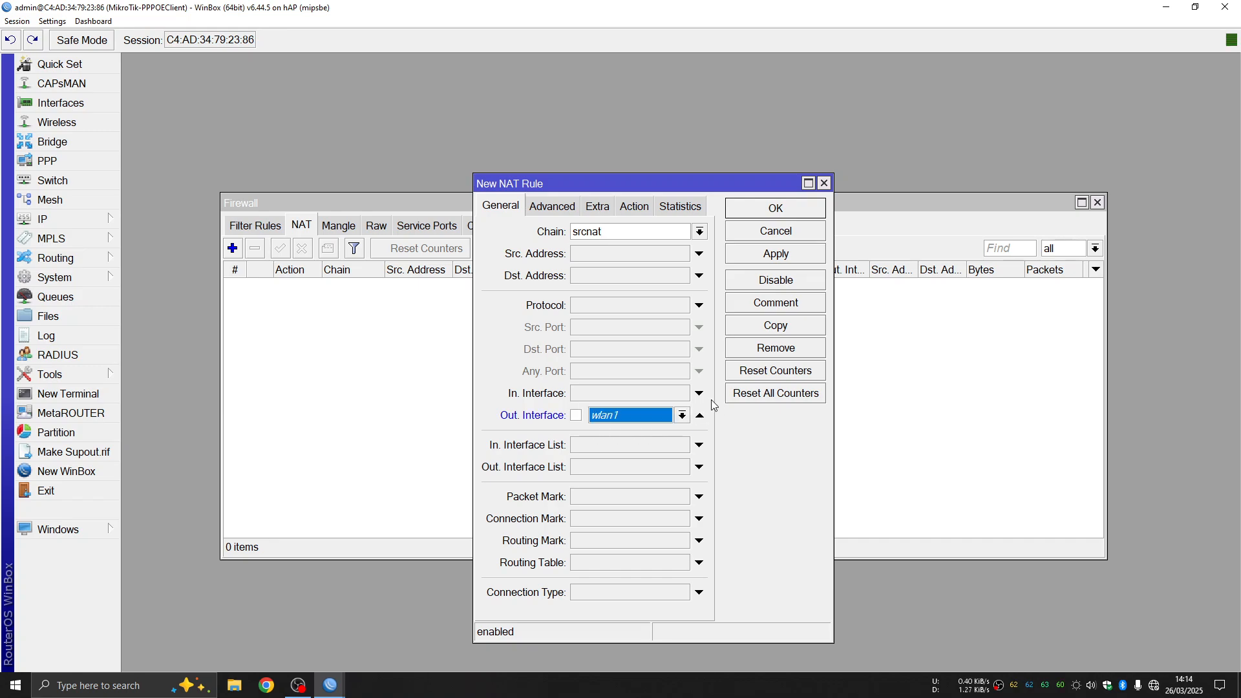
pyautogui.click(682, 415)
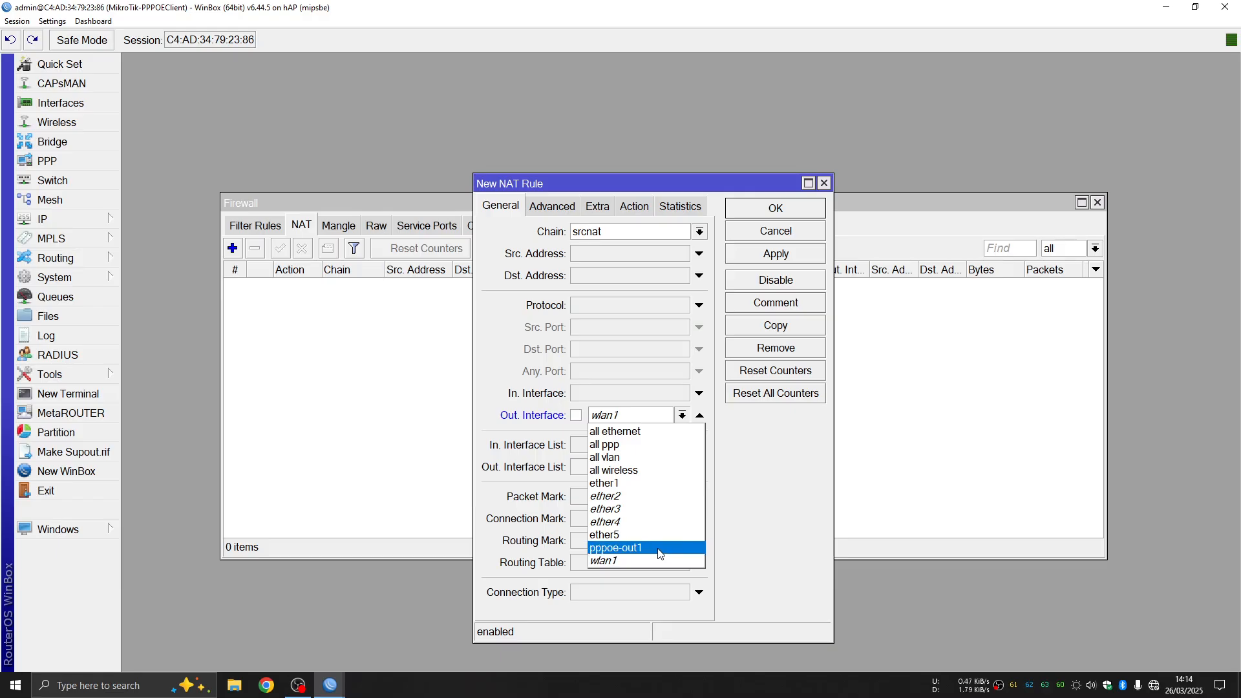
pyautogui.click(824, 183)
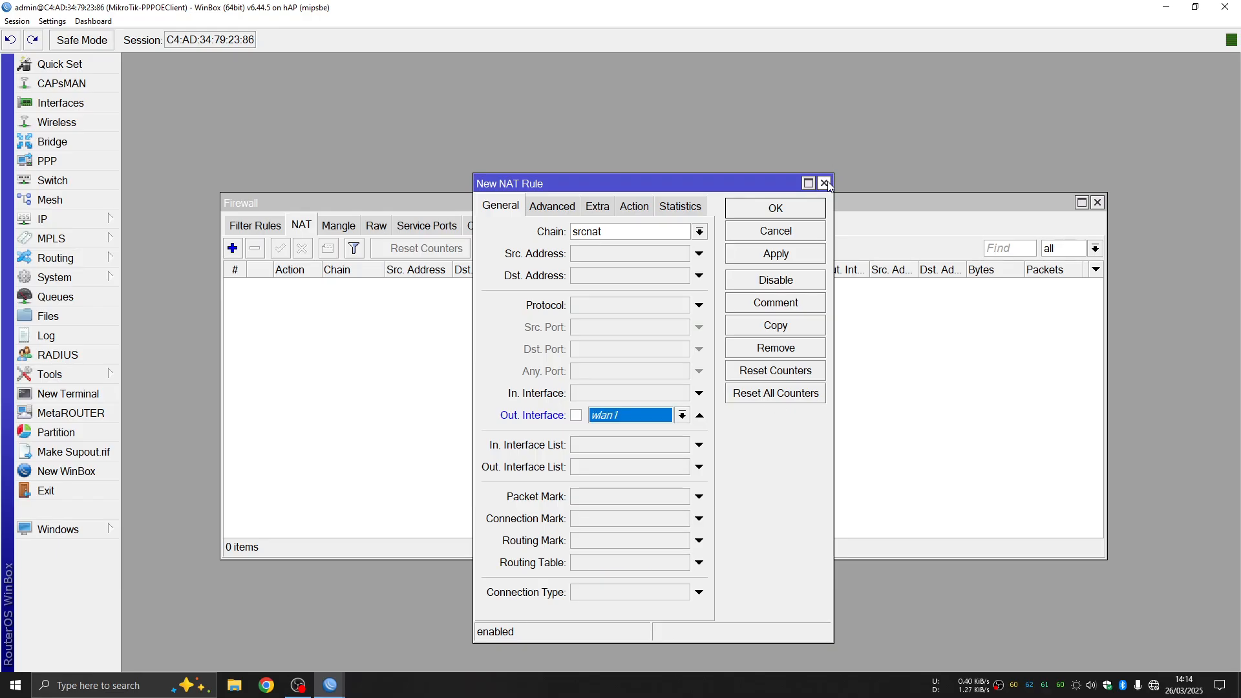
pyautogui.click(825, 184)
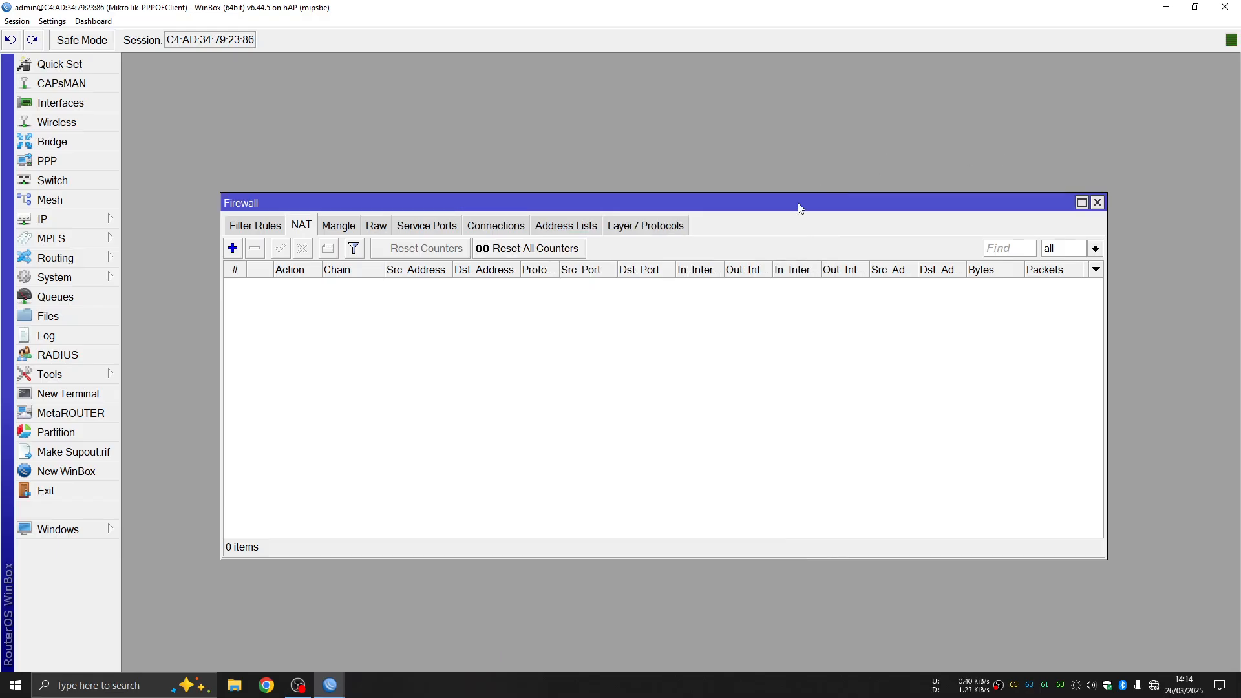
# Change the PPPoE interface name from pppoe-out1 to pppoe-Client and apply it
pyautogui.click(1098, 203)
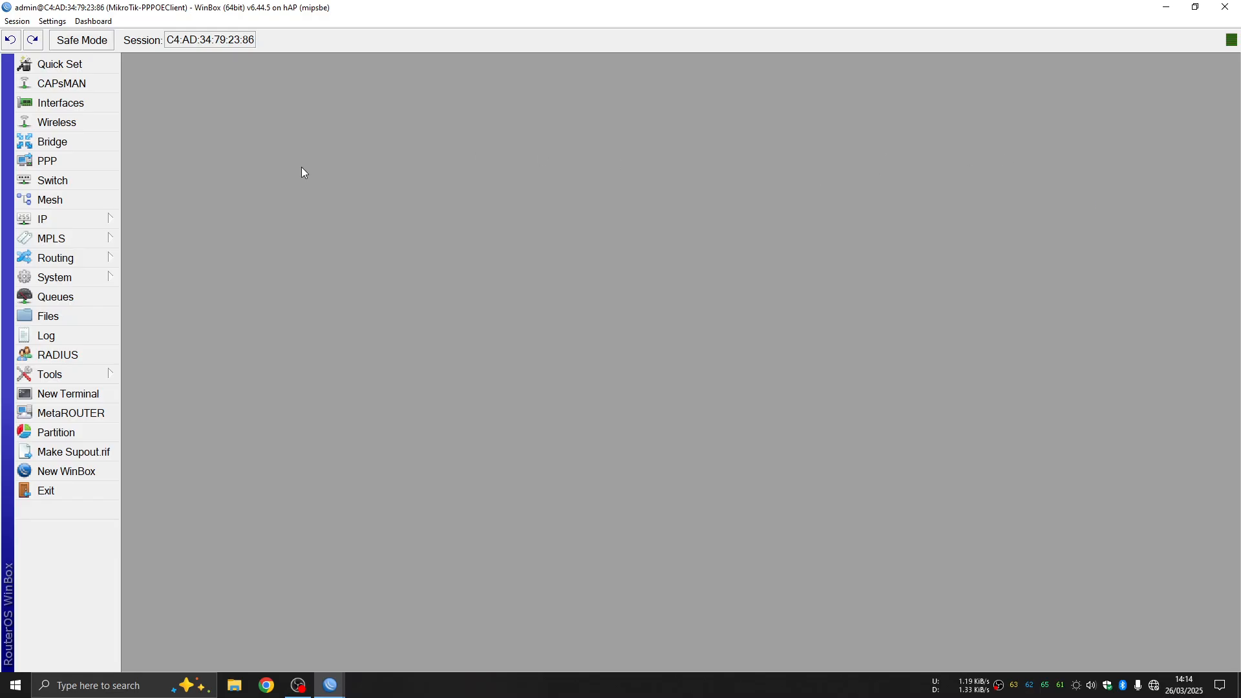
pyautogui.click(75, 220)
pyautogui.click(92, 167)
pyautogui.doubleClick(188, 175)
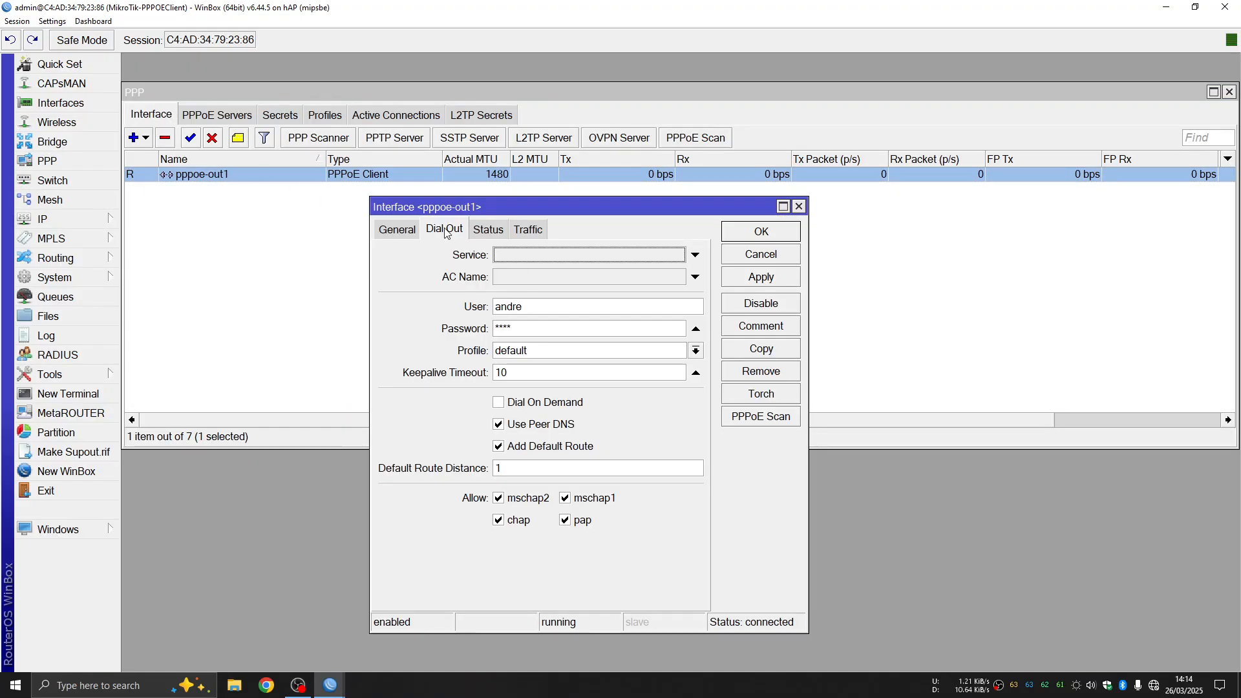
pyautogui.click(416, 230)
pyautogui.click(514, 256)
pyautogui.doubleClick(514, 256)
pyautogui.click(510, 252)
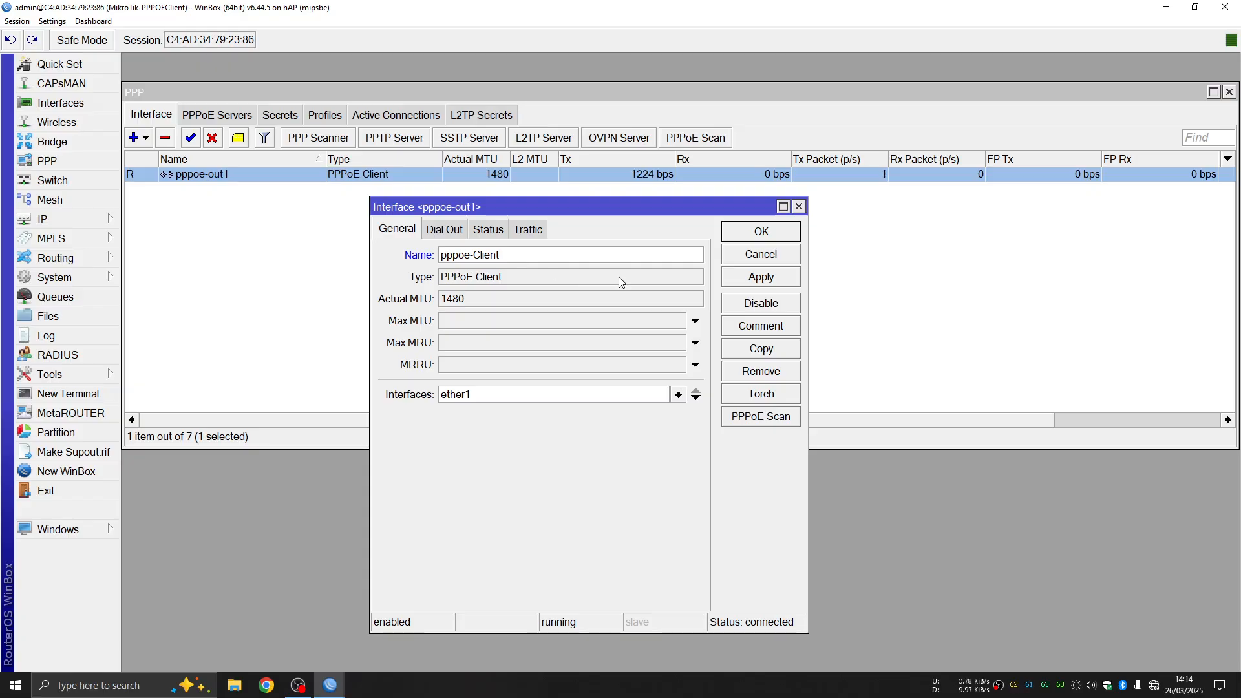
pyautogui.click(753, 278)
pyautogui.click(760, 234)
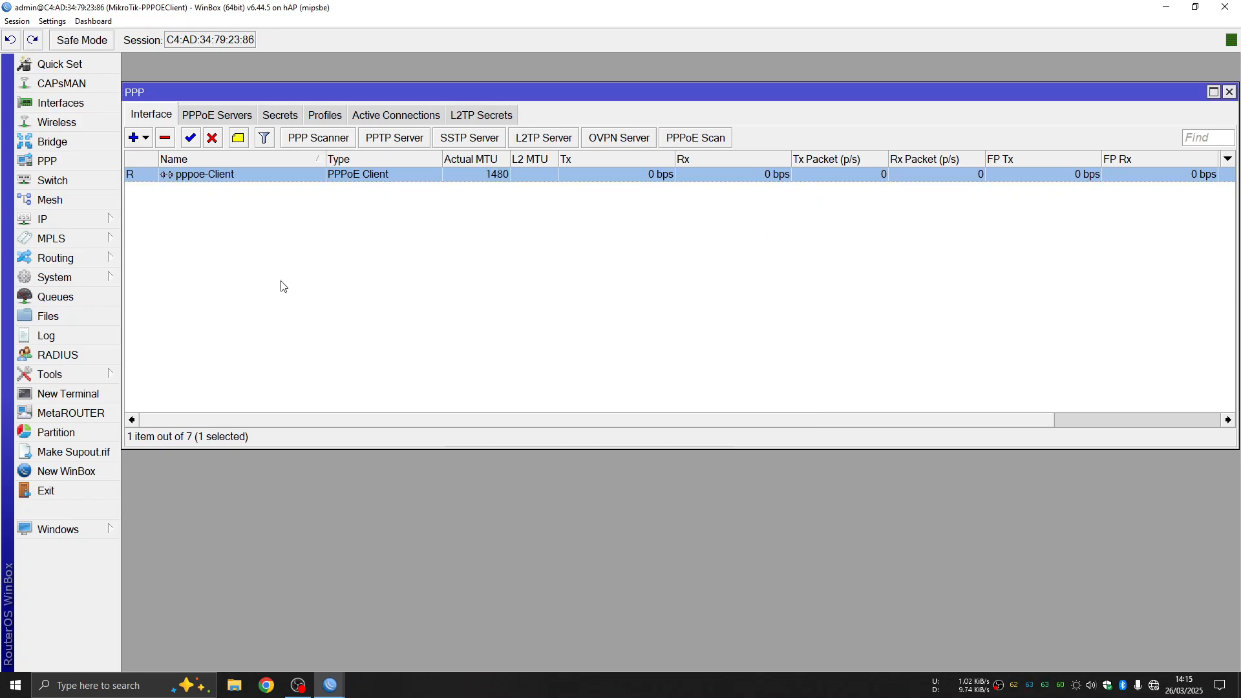
pyautogui.click(1229, 95)
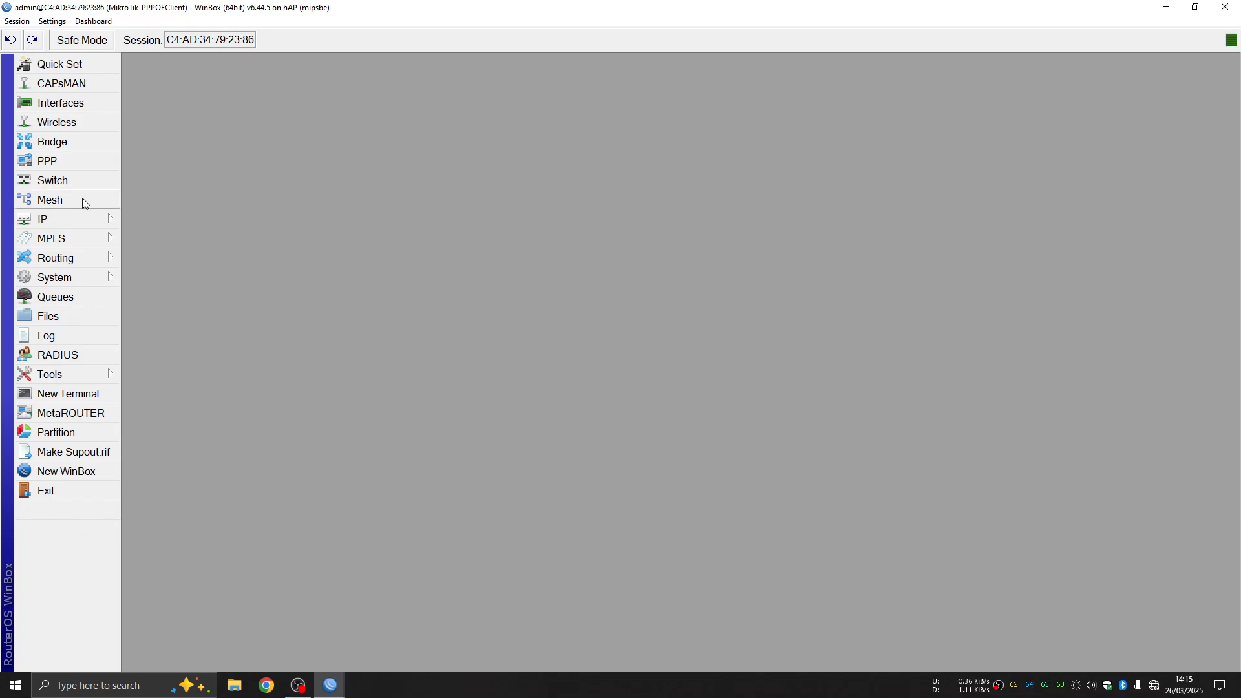
# Start a new NAT rule with Out. Interface set to pppoe-Client
pyautogui.click(68, 220)
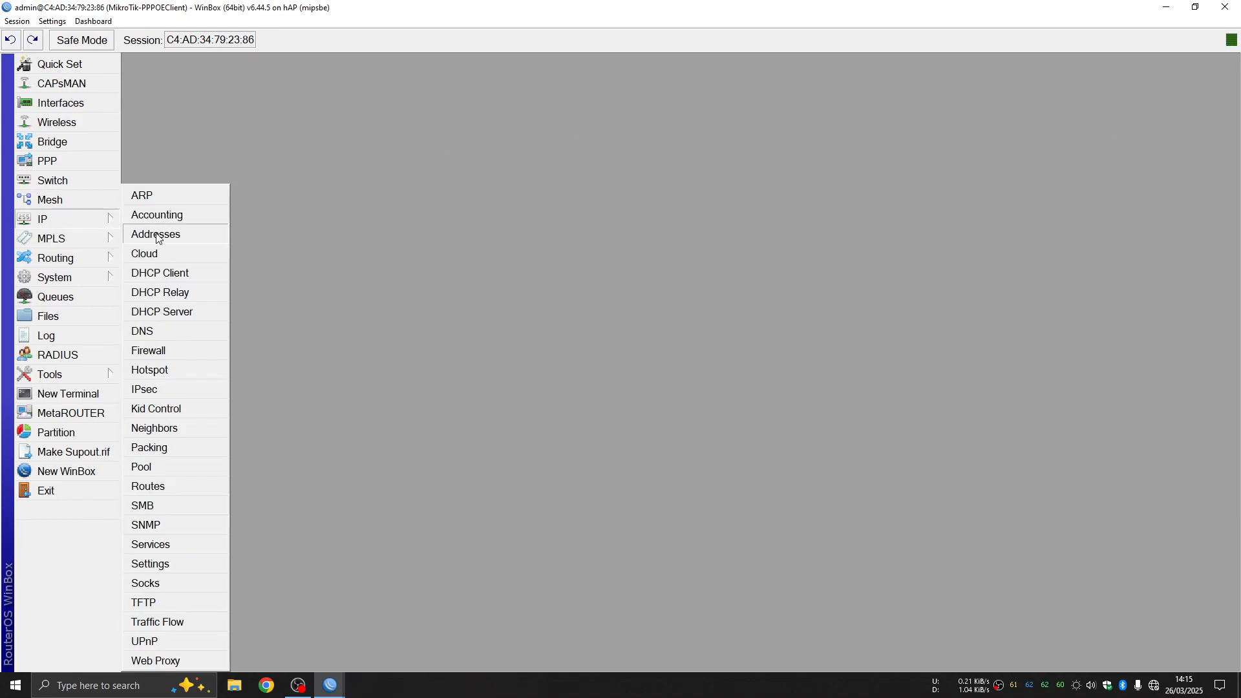
pyautogui.click(165, 350)
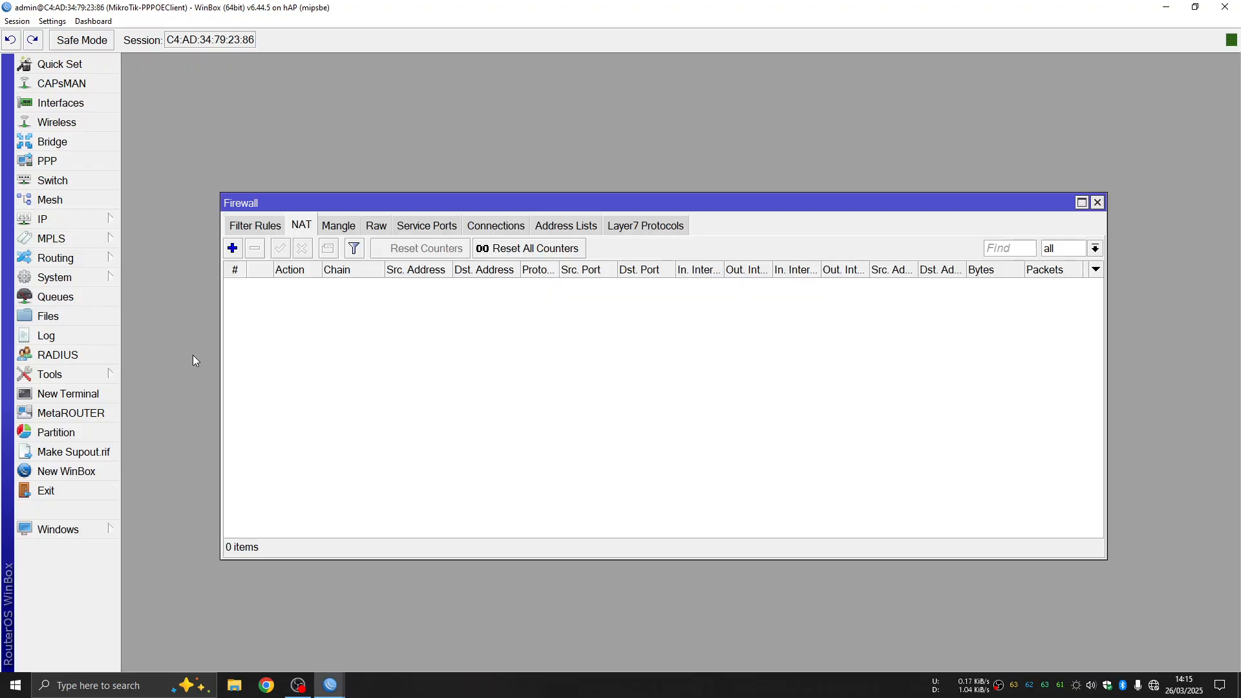
pyautogui.click(233, 248)
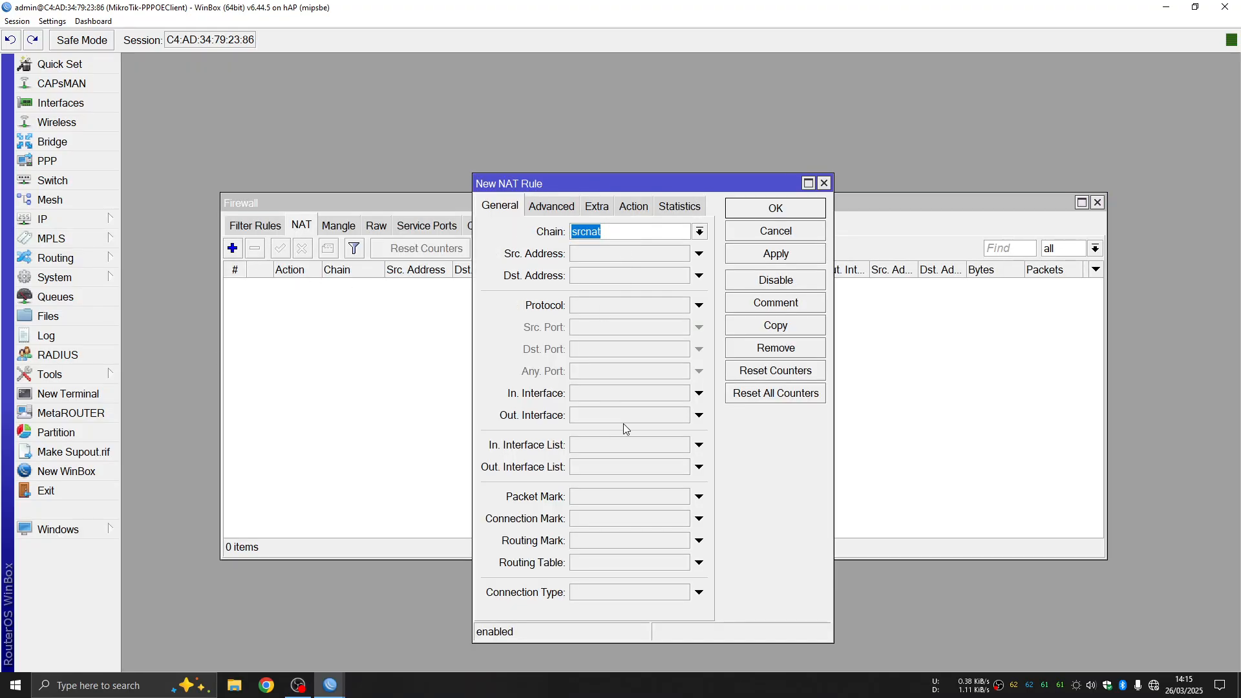
pyautogui.click(699, 415)
pyautogui.click(682, 415)
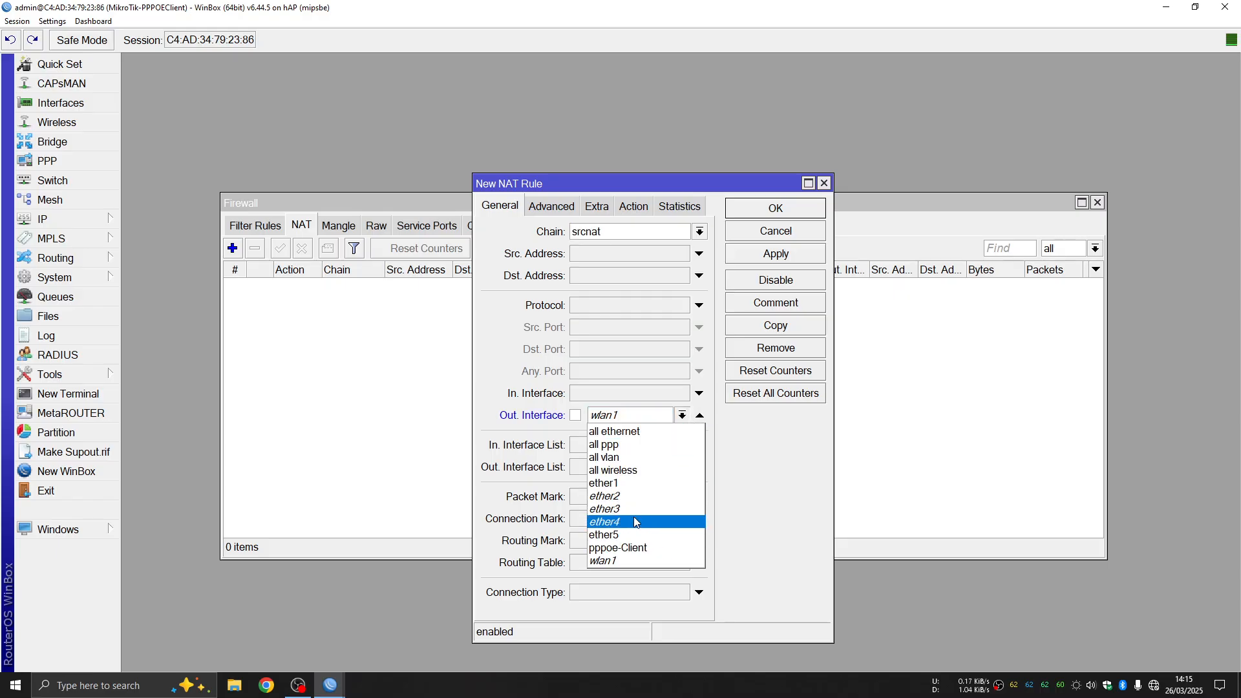
pyautogui.click(620, 548)
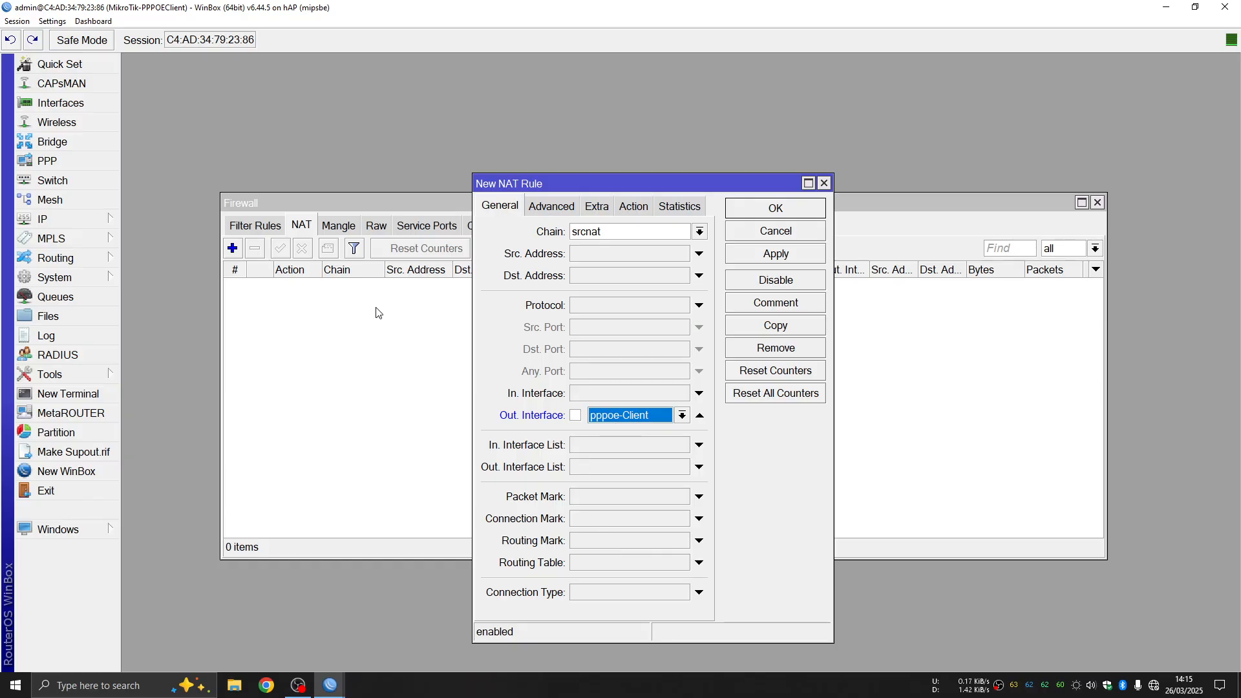
# Set the rule's action to masquerade and save it
pyautogui.click(631, 206)
pyautogui.click(609, 231)
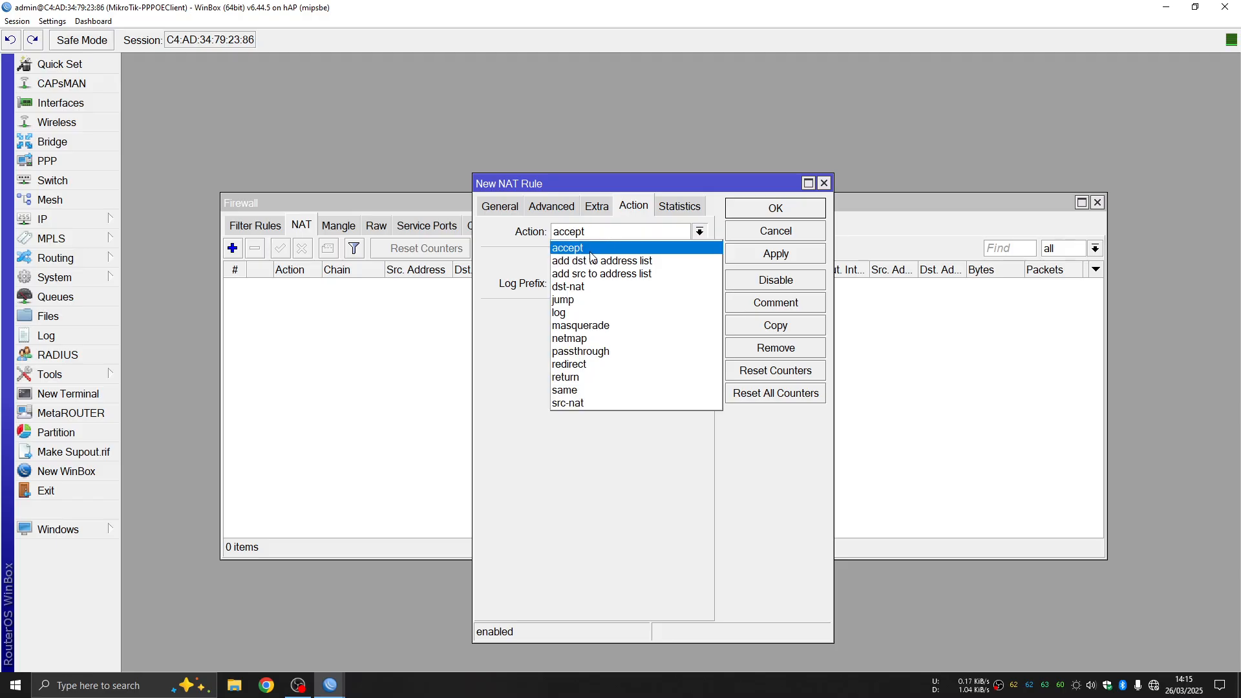
pyautogui.click(593, 326)
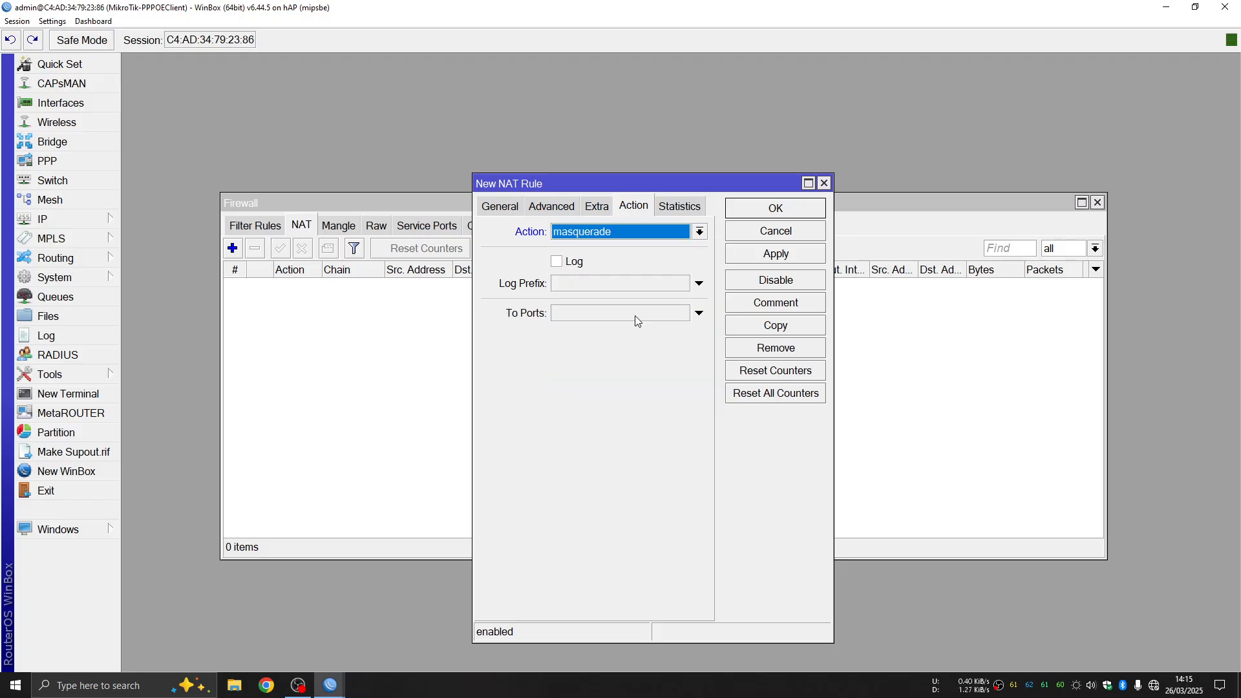
pyautogui.click(797, 254)
pyautogui.click(795, 210)
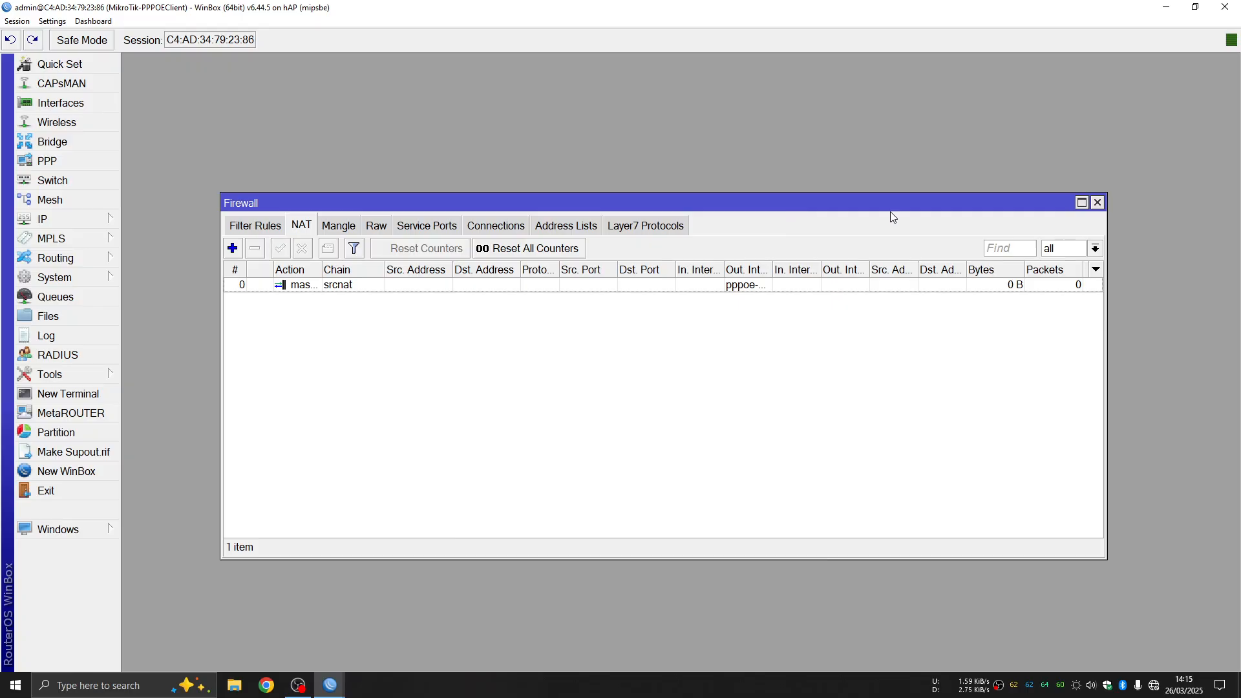
pyautogui.click(1098, 203)
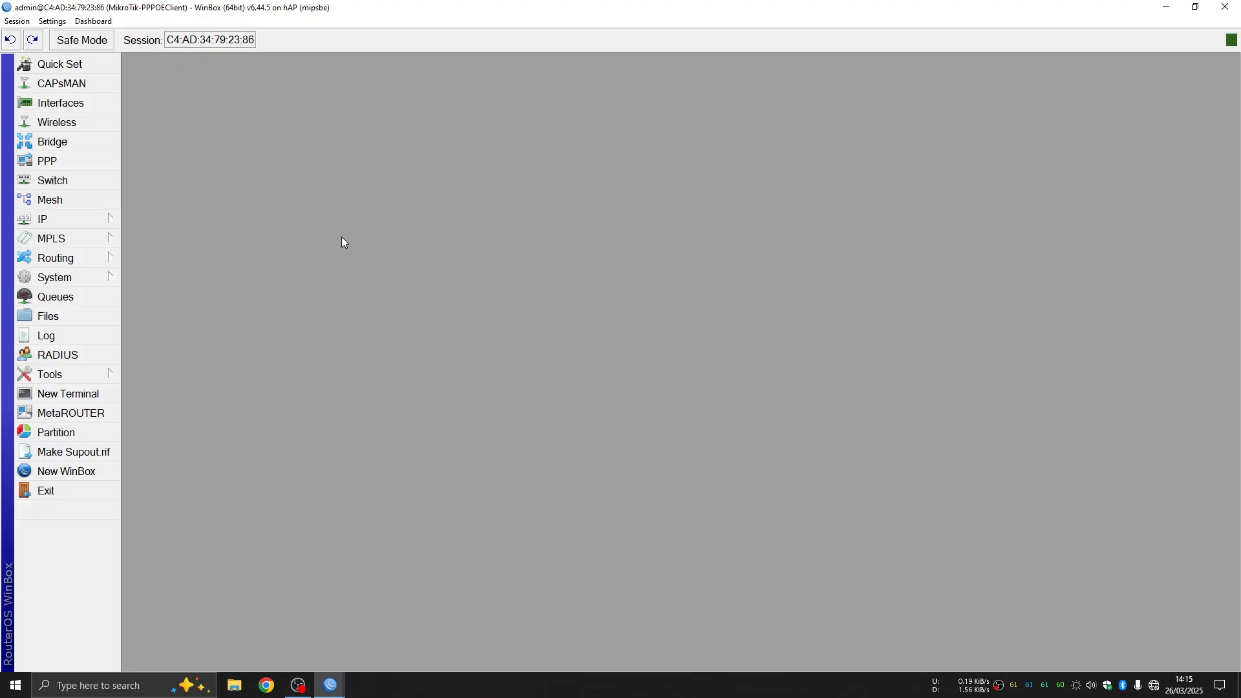
# Add the address 192.168.5.1/24 on interface ether5 and save it
pyautogui.click(89, 223)
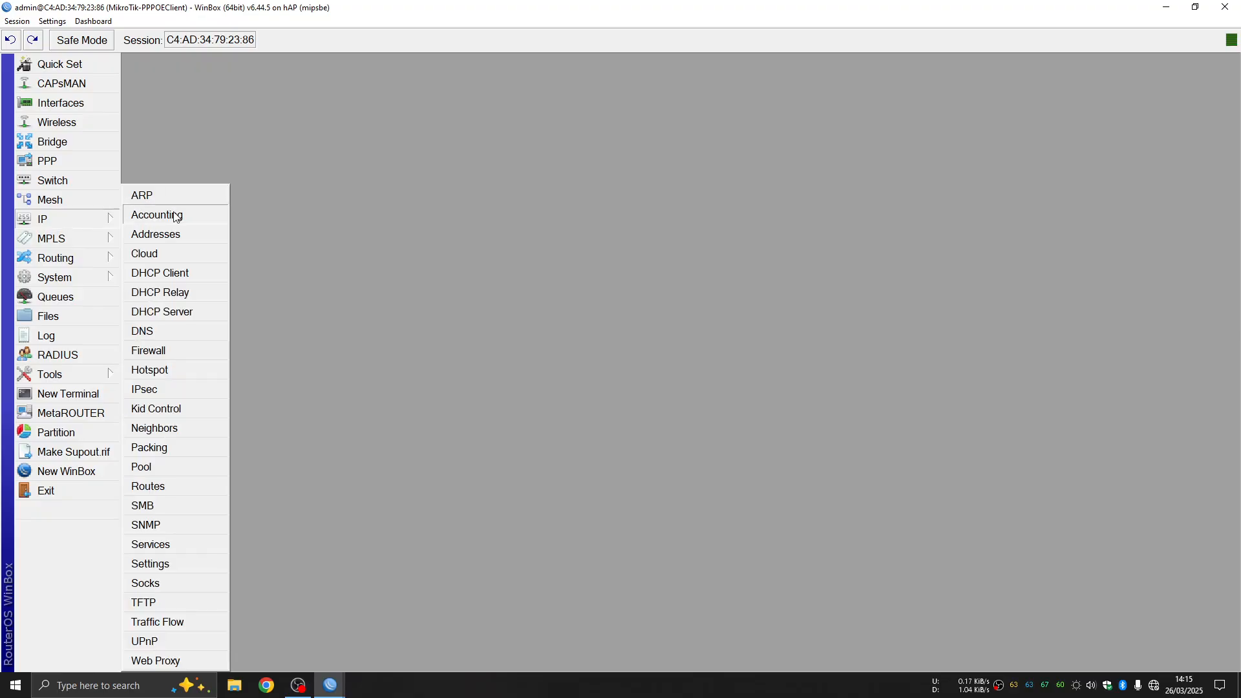
pyautogui.click(156, 234)
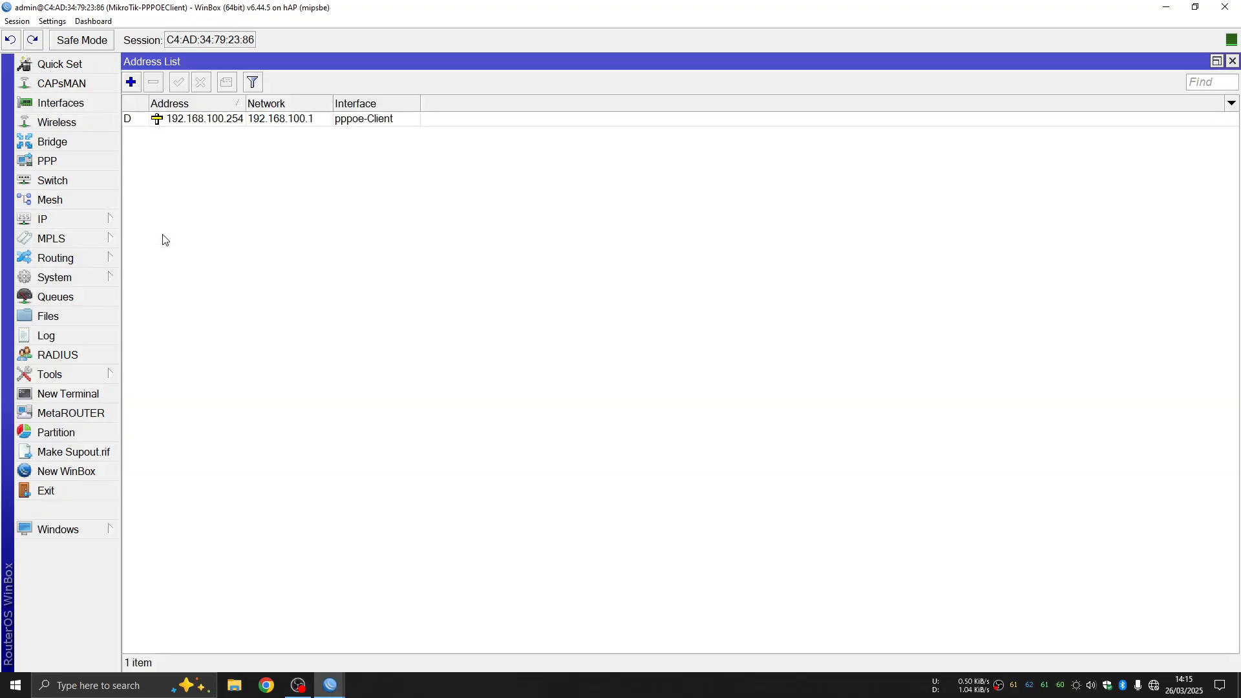
pyautogui.click(131, 85)
pyautogui.moveTo(928, 422); pyautogui.dragTo(504, 203)
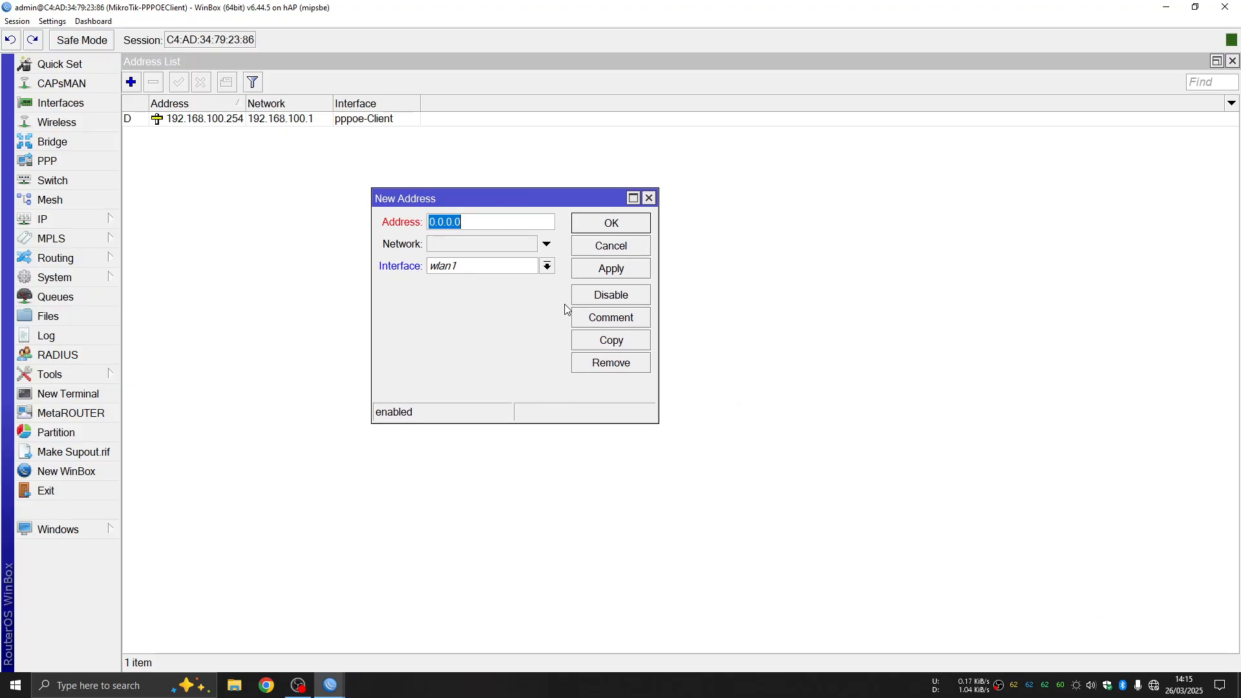
pyautogui.write('192.168.5.1/24')
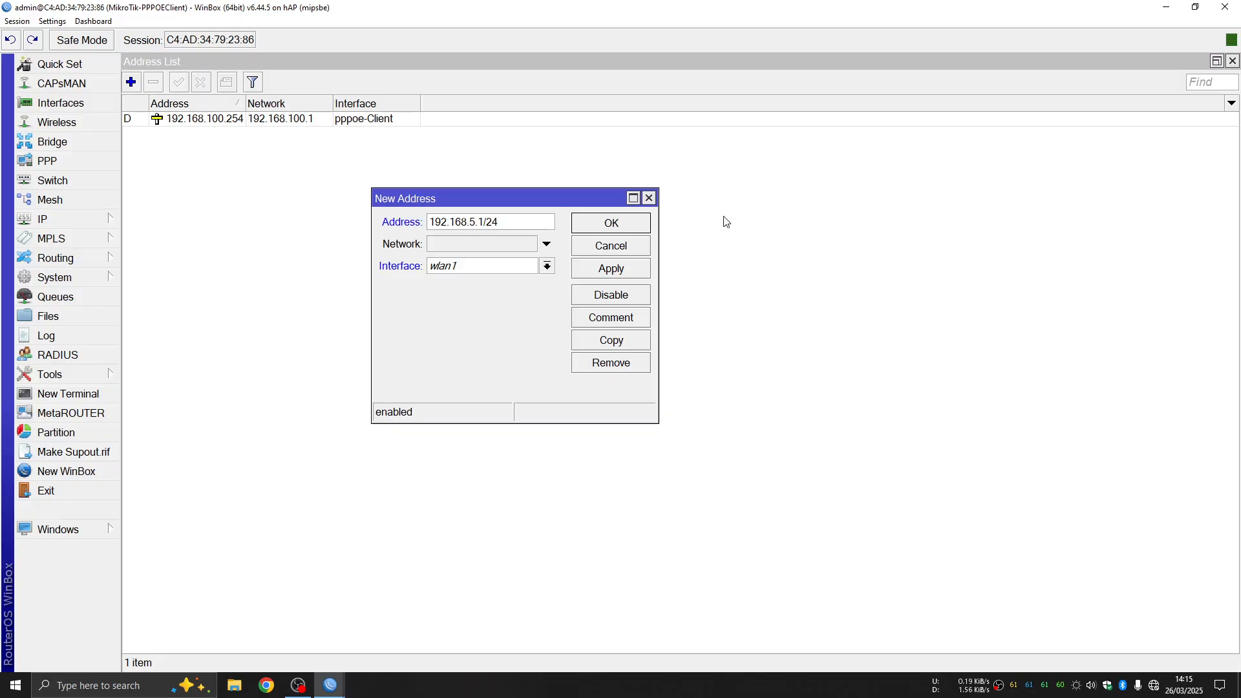
pyautogui.click(547, 267)
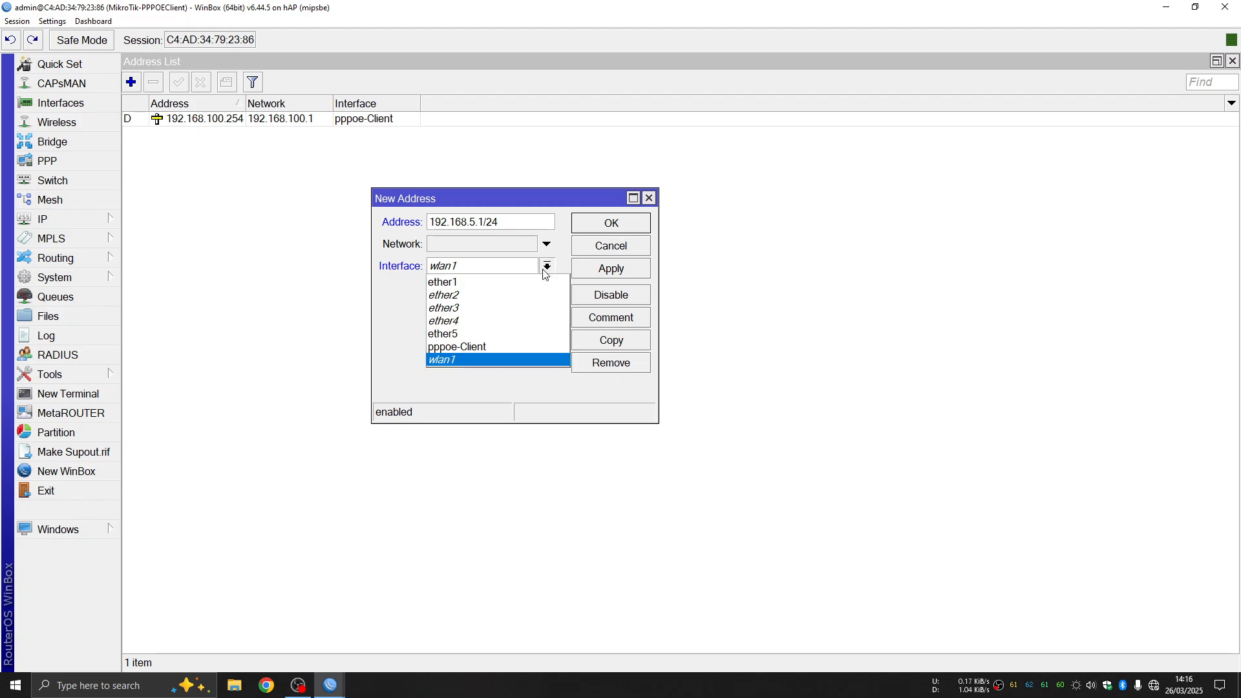
pyautogui.click(459, 335)
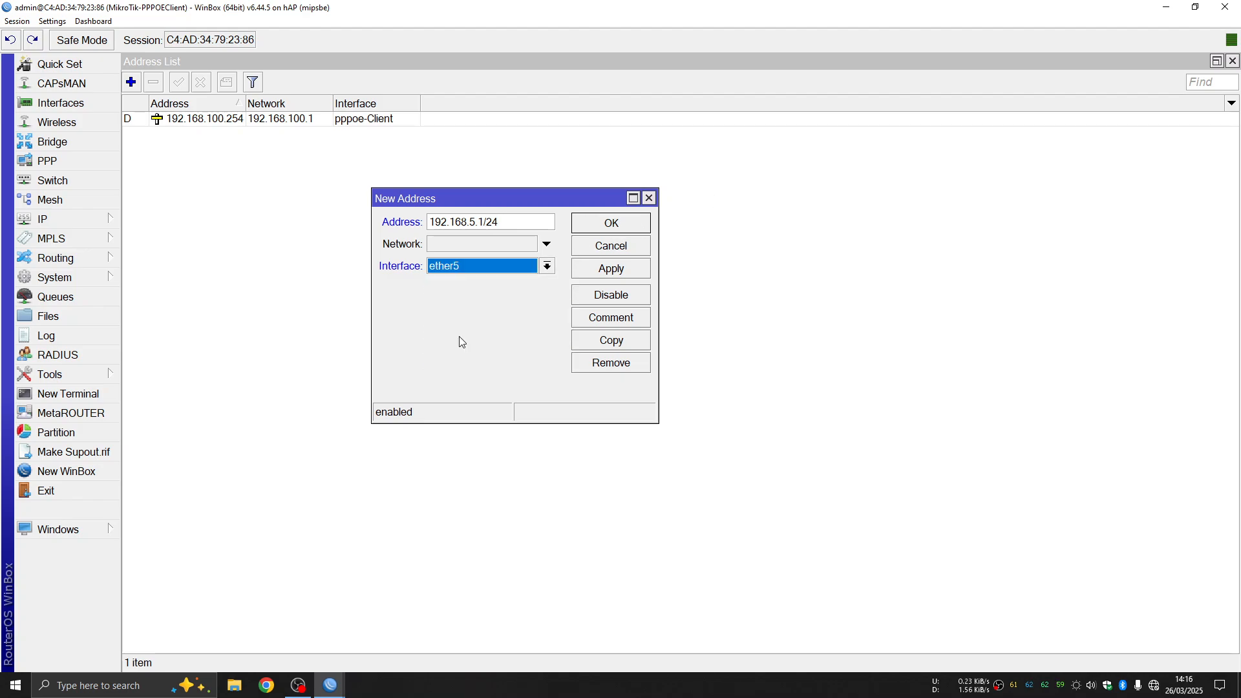
pyautogui.click(630, 272)
pyautogui.click(615, 227)
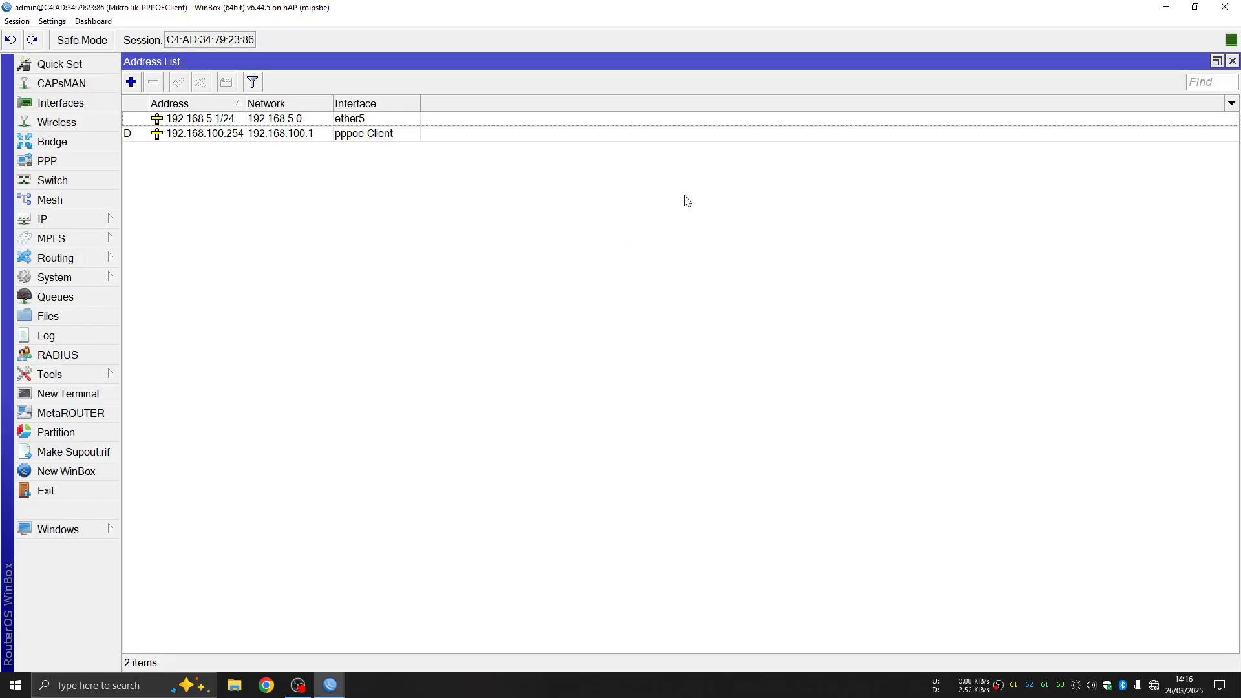
# Delete the existing dhcp1 server from the DHCP server list
pyautogui.click(62, 214)
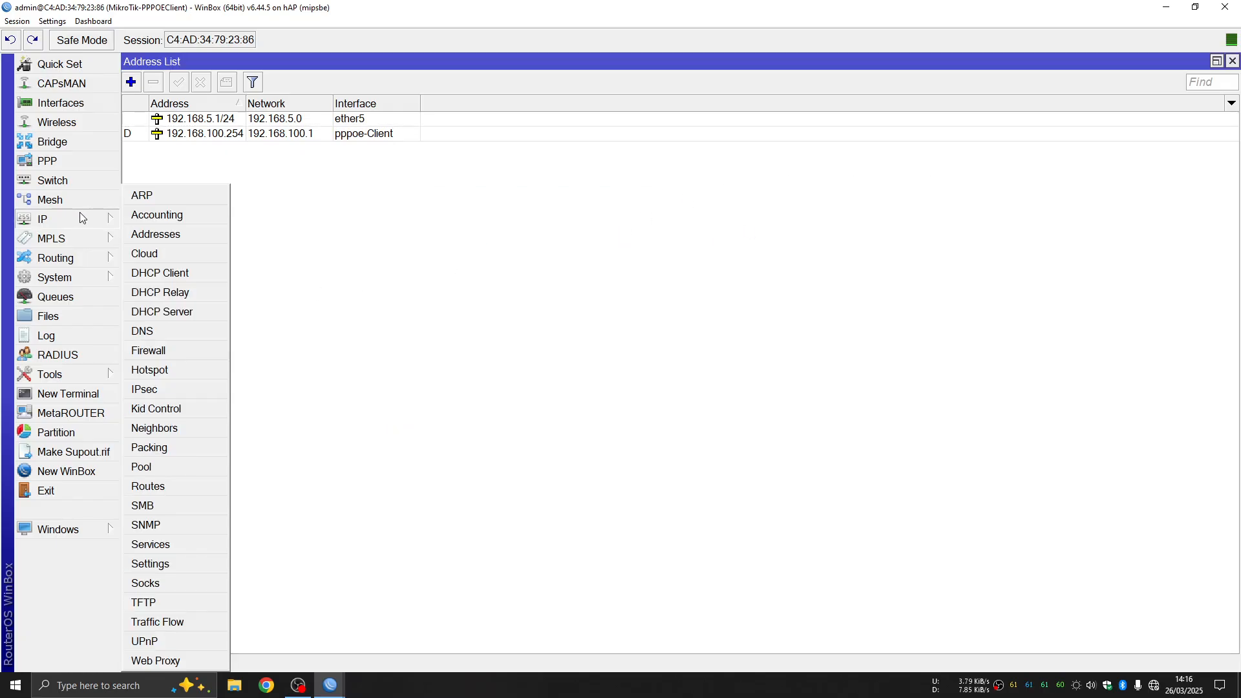
pyautogui.click(188, 315)
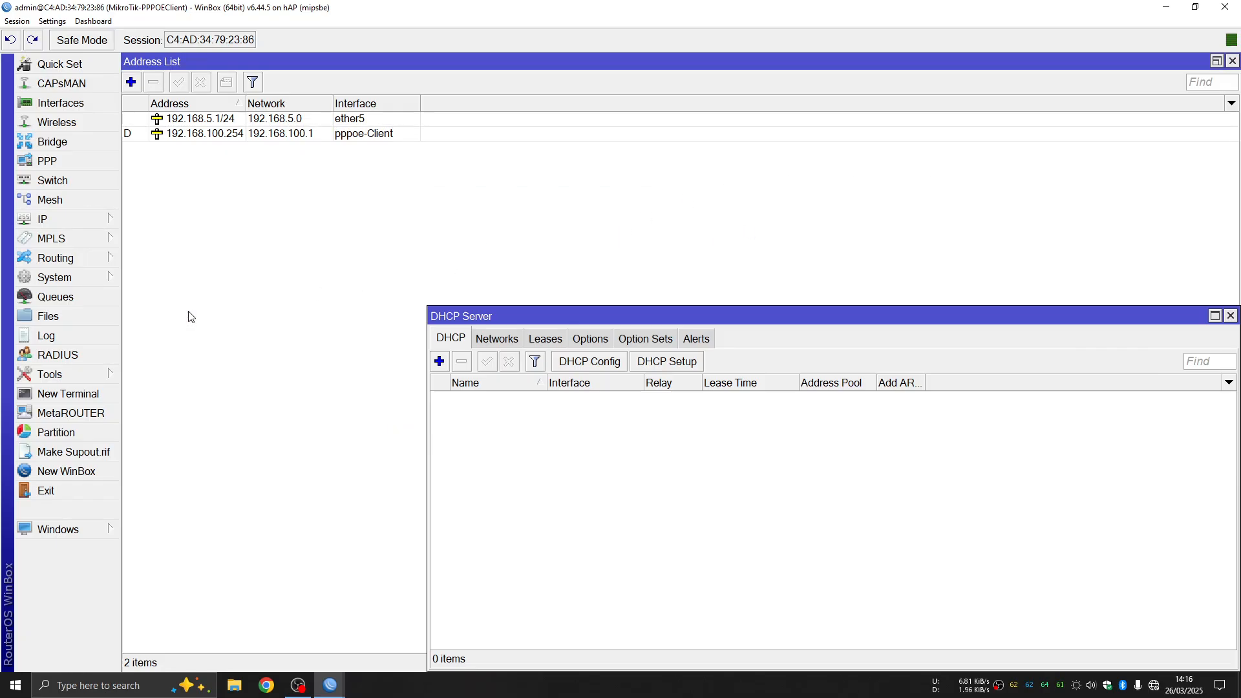
pyautogui.moveTo(574, 321); pyautogui.dragTo(377, 206)
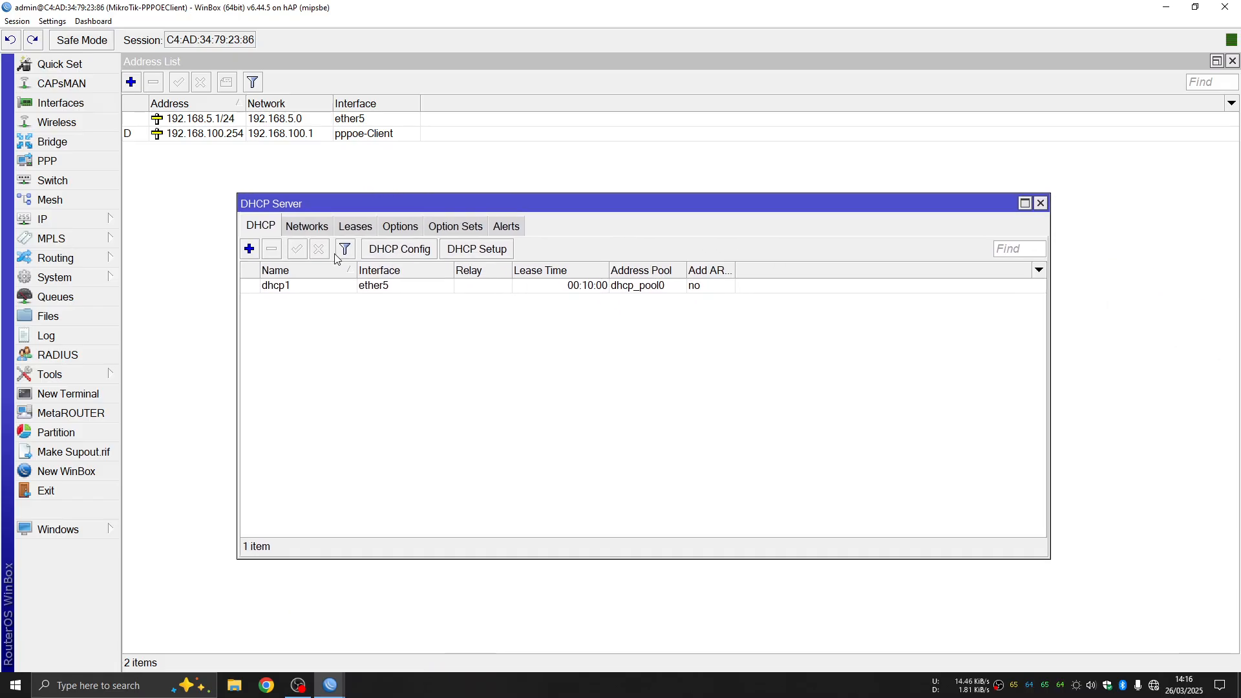
pyautogui.click(322, 284)
pyautogui.click(278, 251)
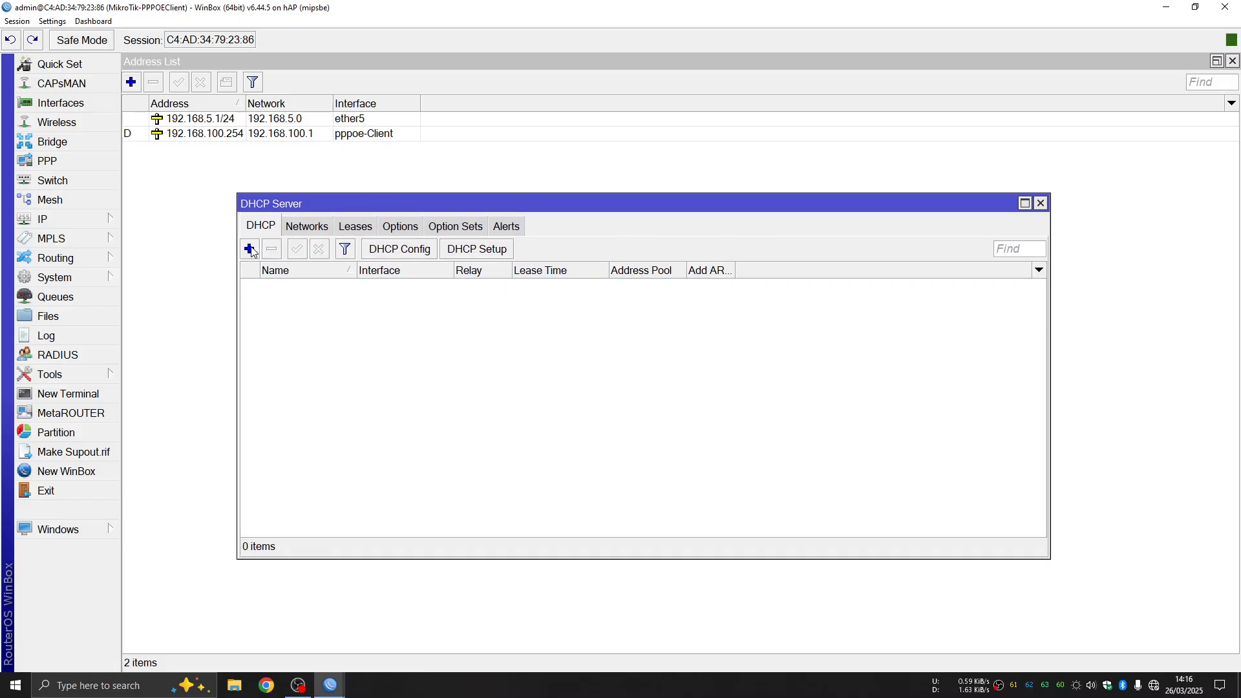
# Run DHCP Setup on ether5: 192.168.5.0/24, gateway 192.168.5.1, default range and DNS, 00:10:00 lease
pyautogui.click(488, 253)
pyautogui.moveTo(935, 476); pyautogui.dragTo(517, 336)
pyautogui.click(684, 374)
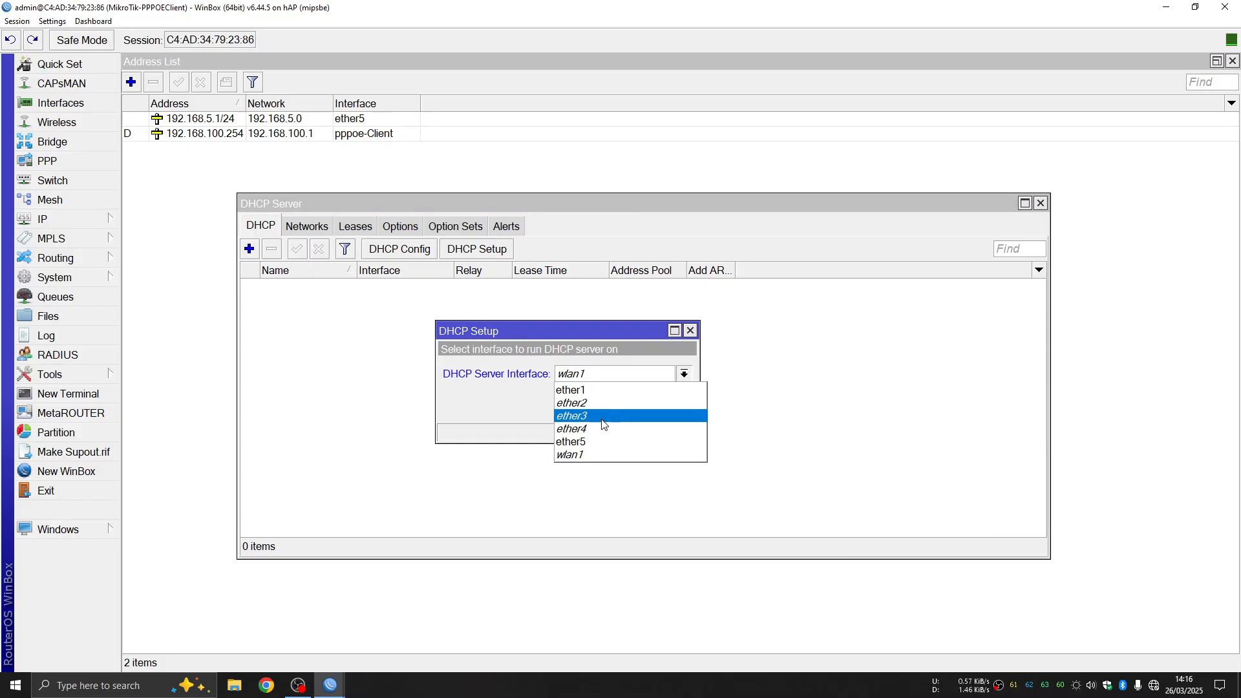
pyautogui.click(597, 437)
pyautogui.click(623, 407)
pyautogui.click(622, 408)
pyautogui.click(623, 408)
pyautogui.click(623, 408)
pyautogui.click(622, 407)
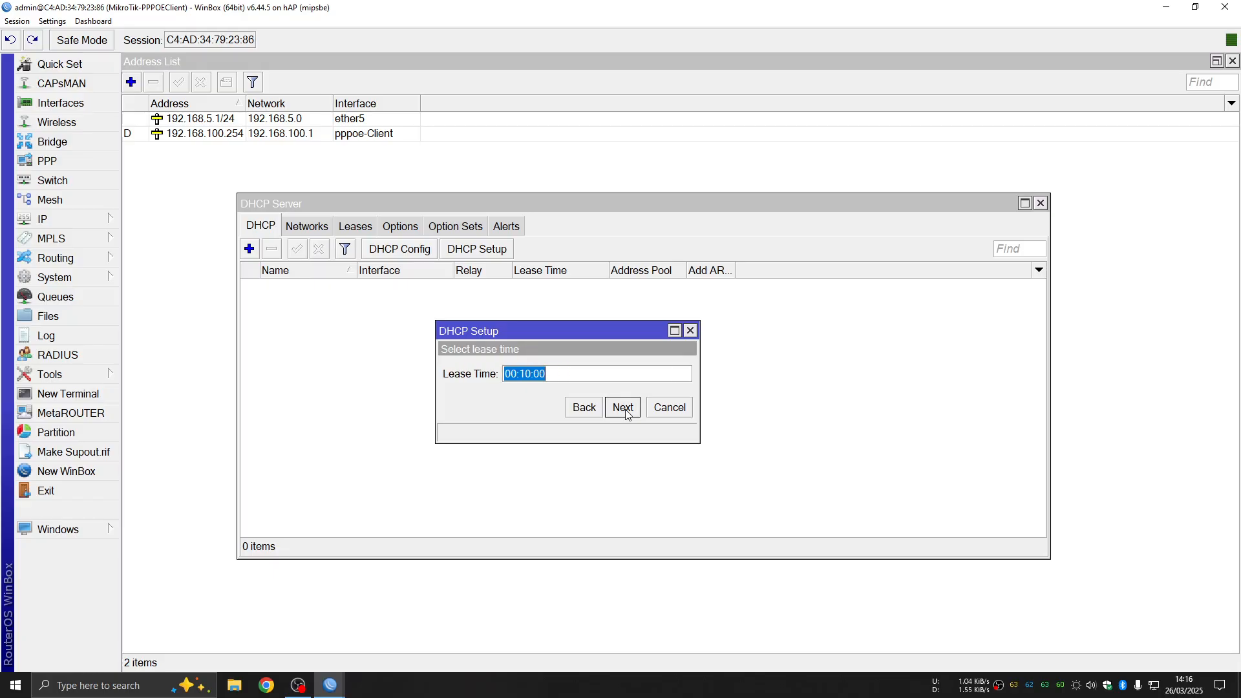
pyautogui.click(623, 407)
pyautogui.click(685, 360)
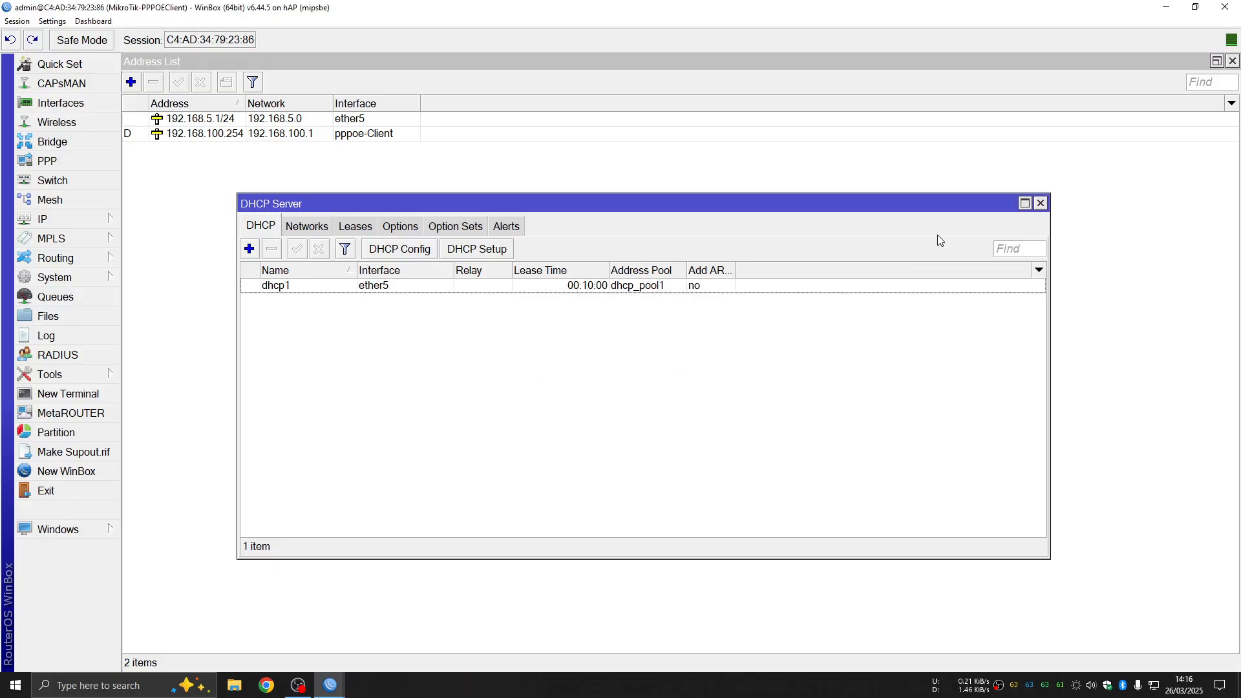
pyautogui.click(1040, 203)
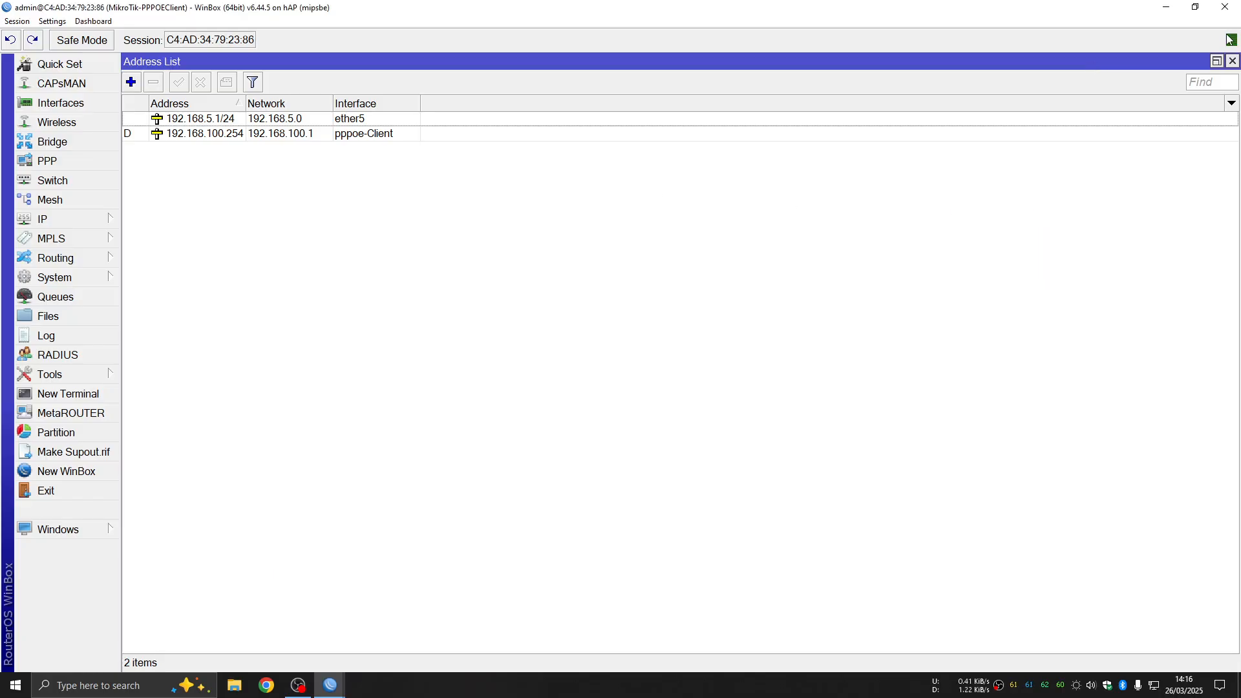
pyautogui.click(1233, 60)
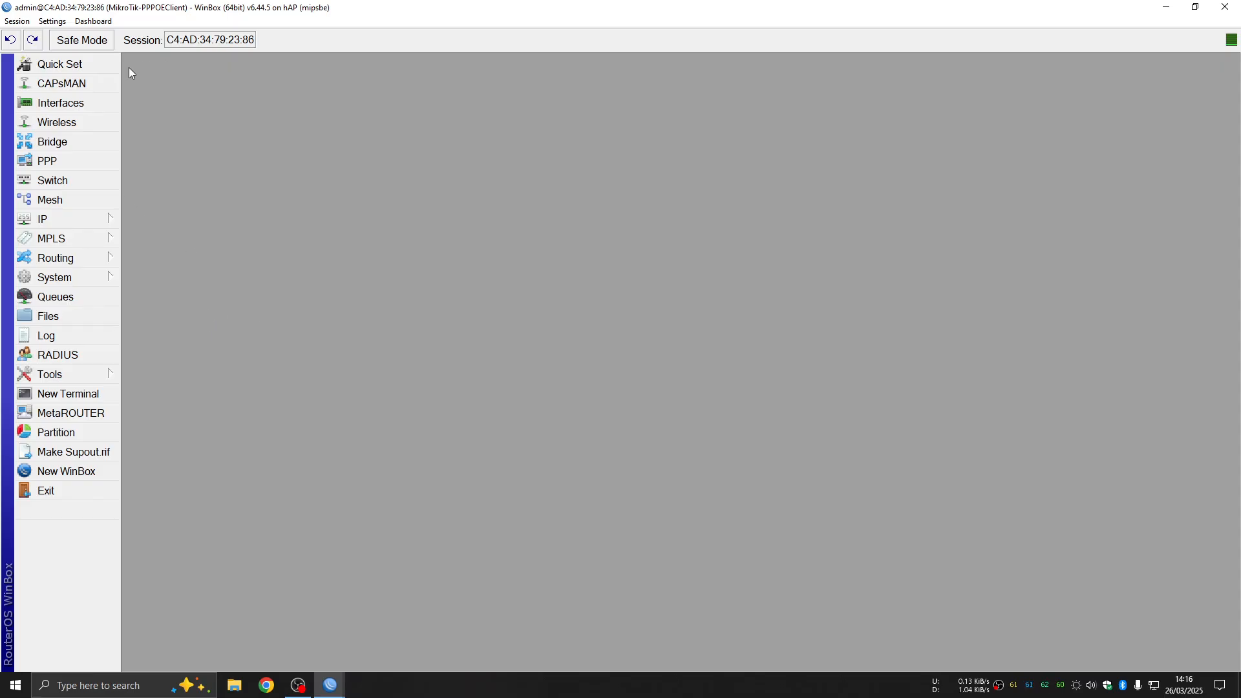
# Check the pppoe-Client interface's Status tab to confirm the PPPoE link is connected
pyautogui.click(91, 159)
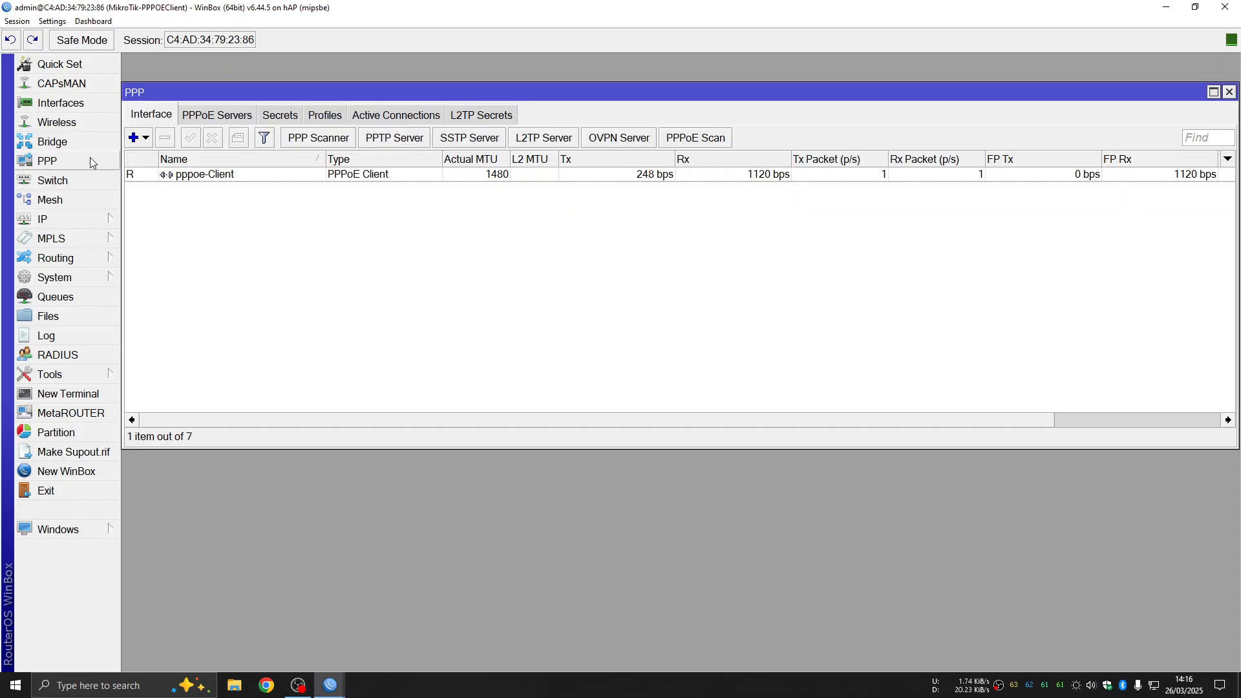
pyautogui.doubleClick(276, 174)
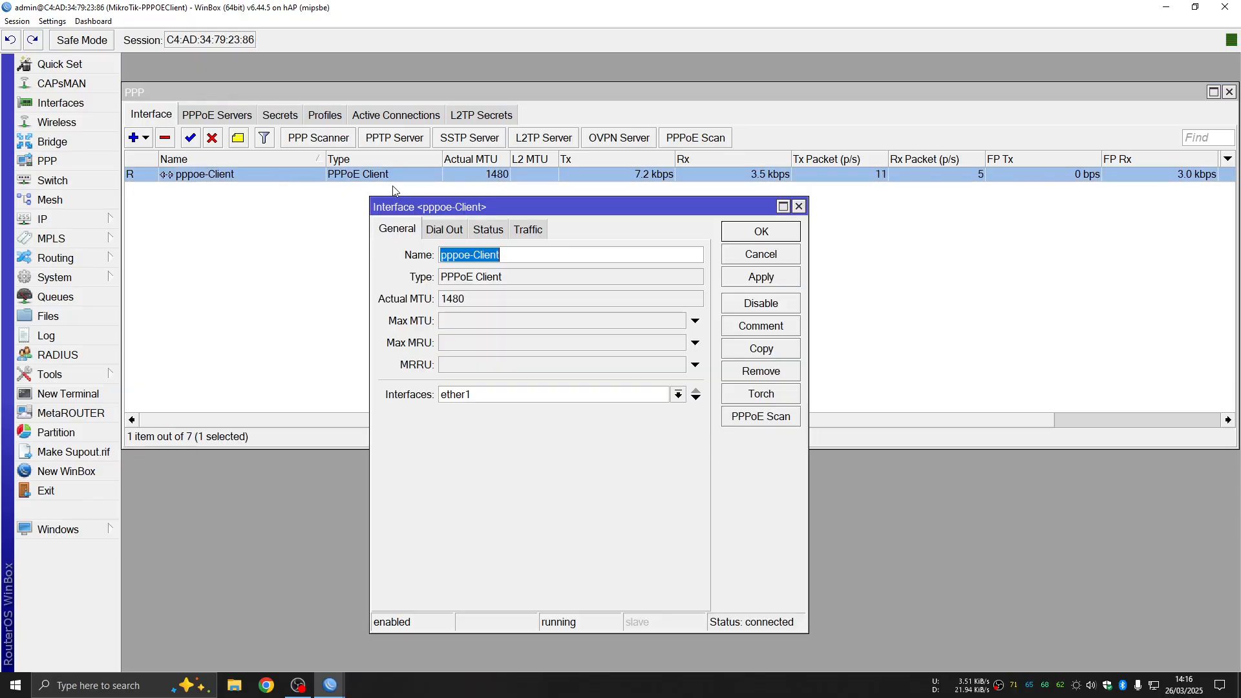
pyautogui.click(497, 231)
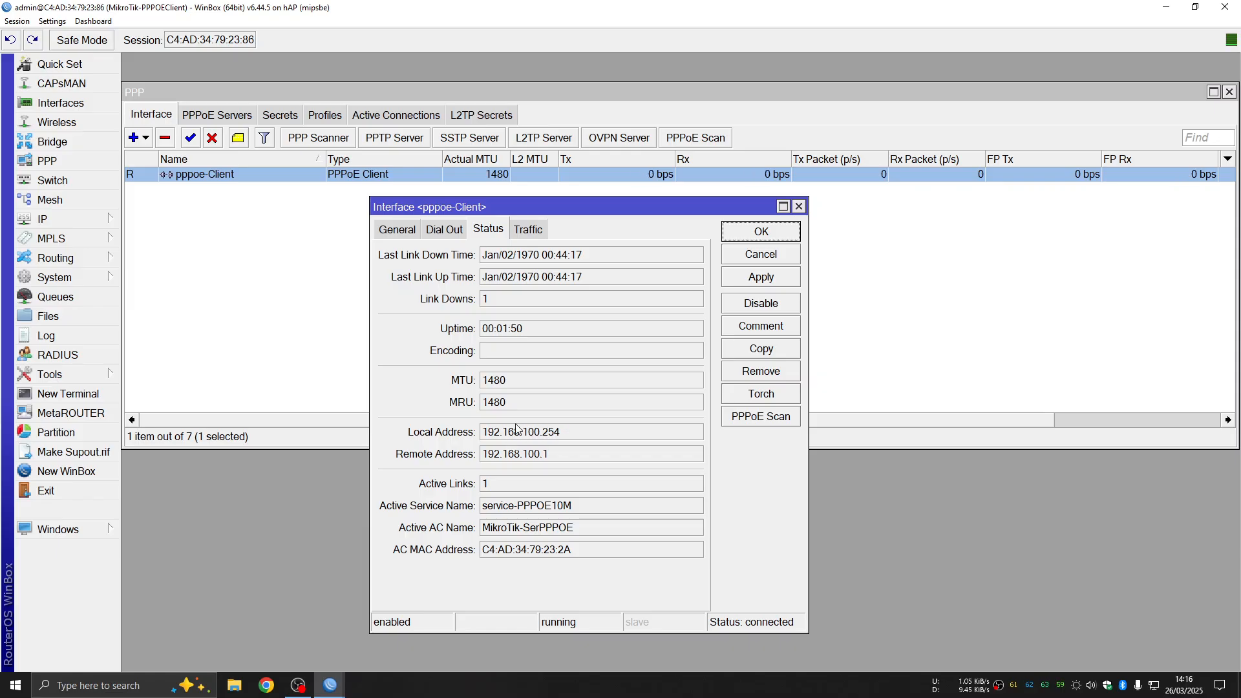
pyautogui.click(799, 207)
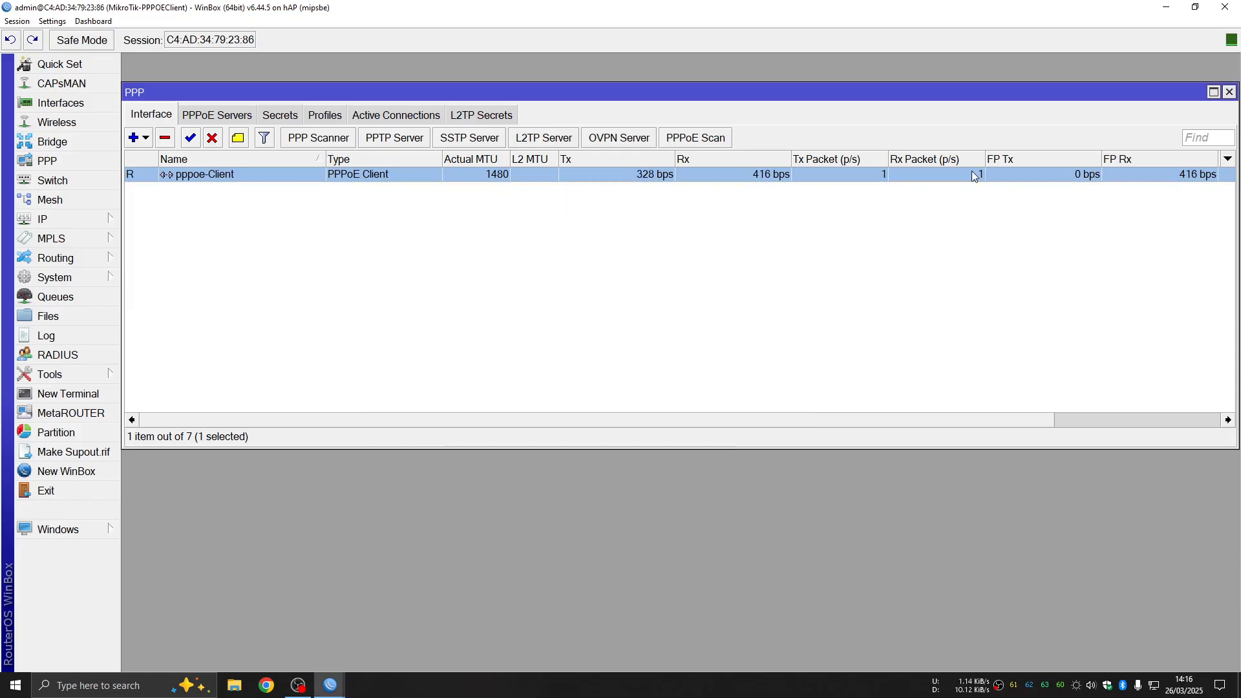
pyautogui.click(1229, 91)
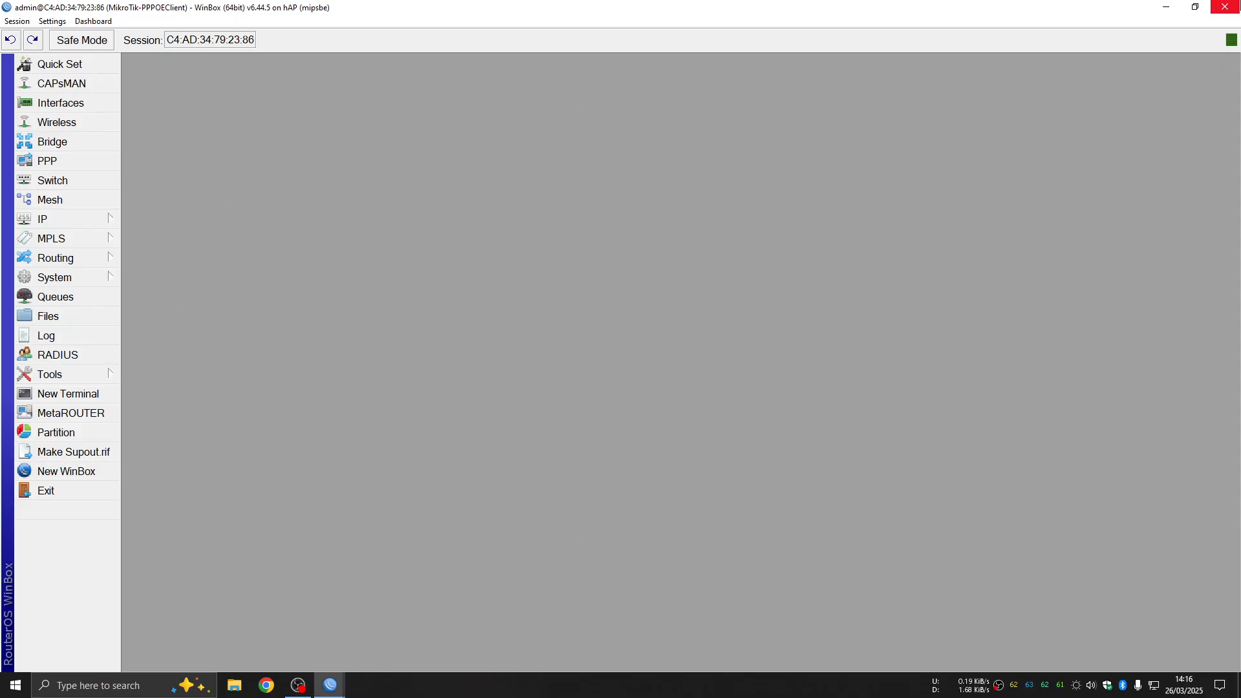
pyautogui.click(1222, 9)
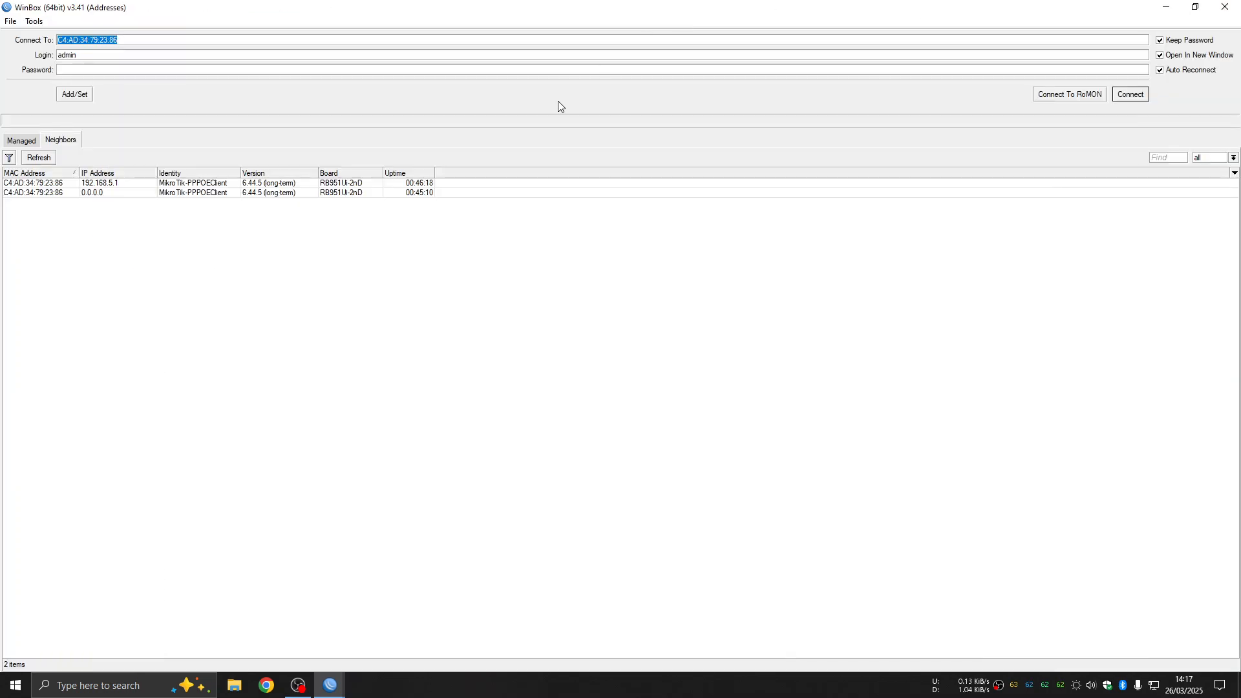
pyautogui.click(1235, 7)
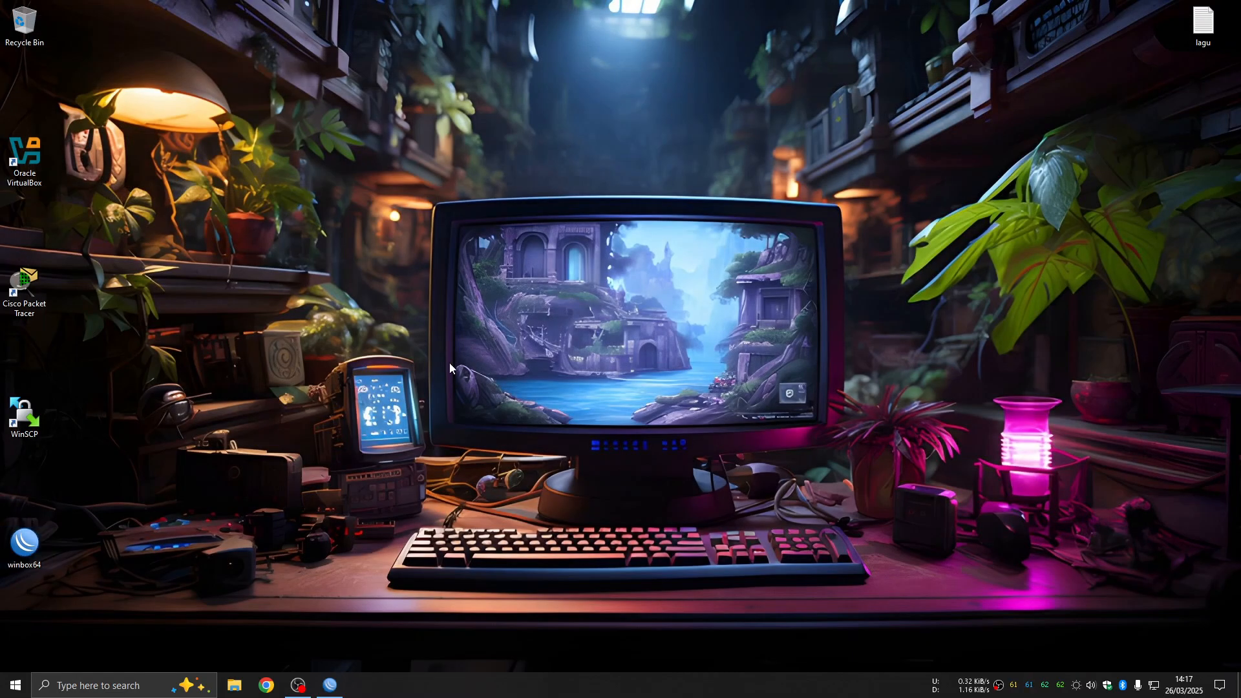
pyautogui.click(266, 686)
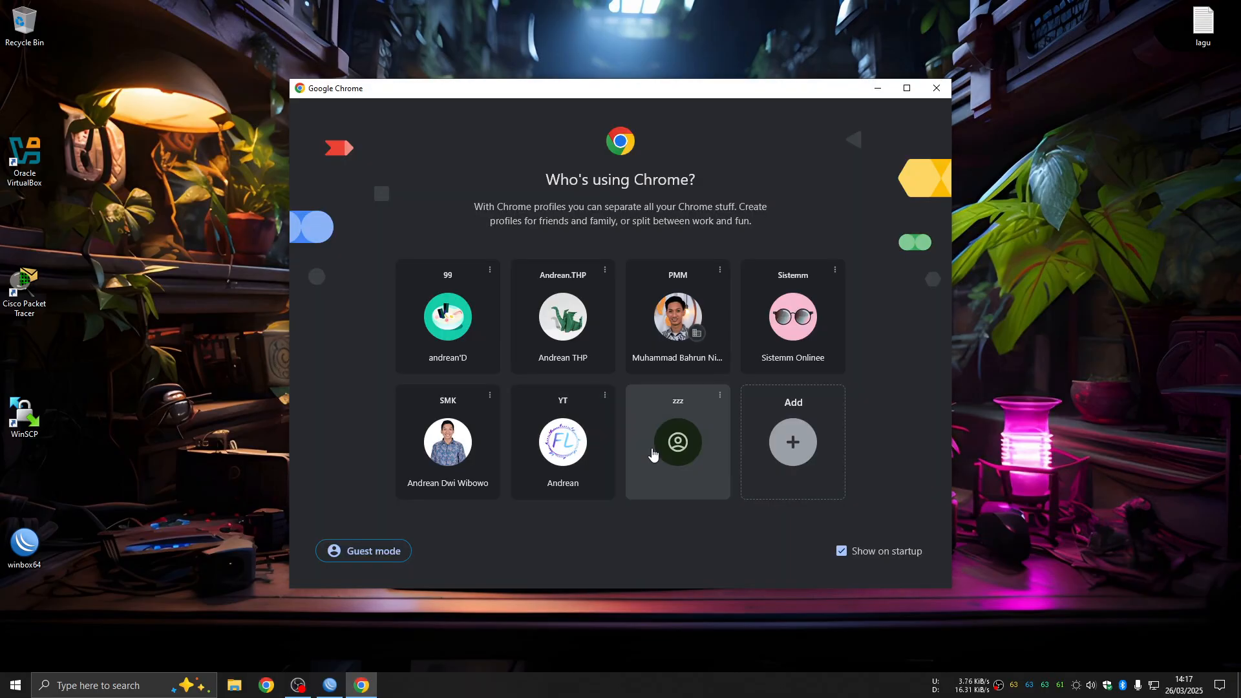
# Pick a Chrome profile and search Google for 'tes kecepatan internet'
pyautogui.click(653, 454)
pyautogui.write('tes kecepatan internet')
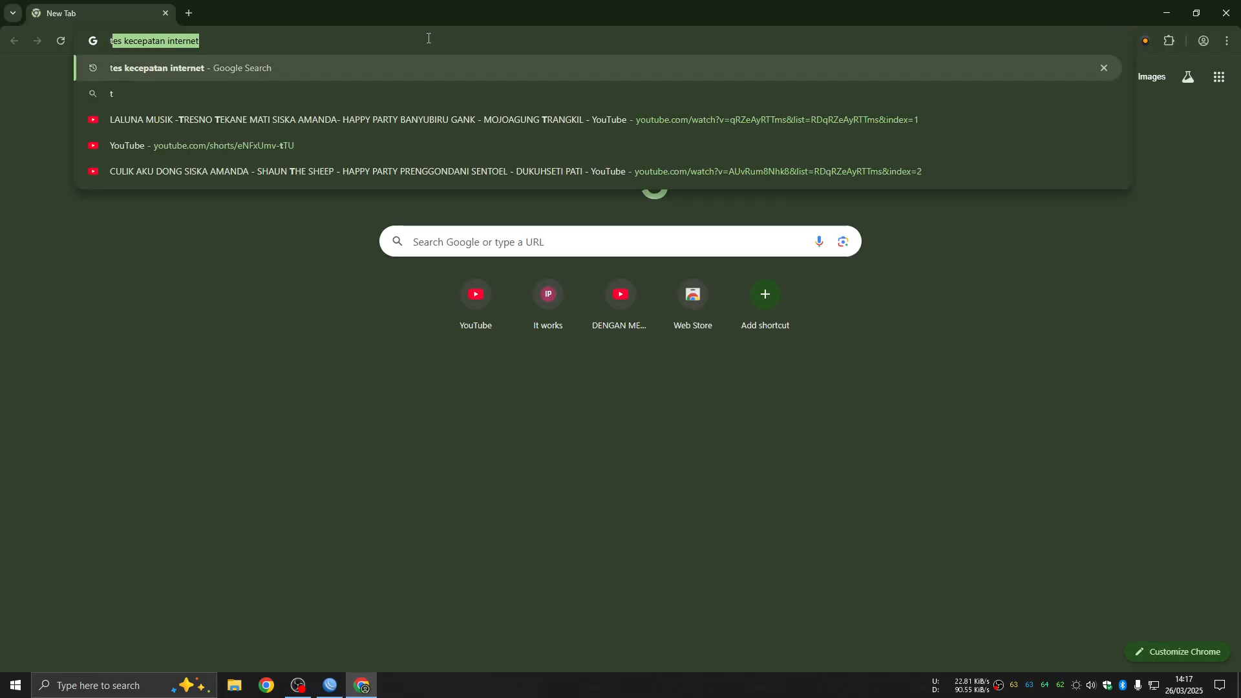
pyautogui.click(225, 72)
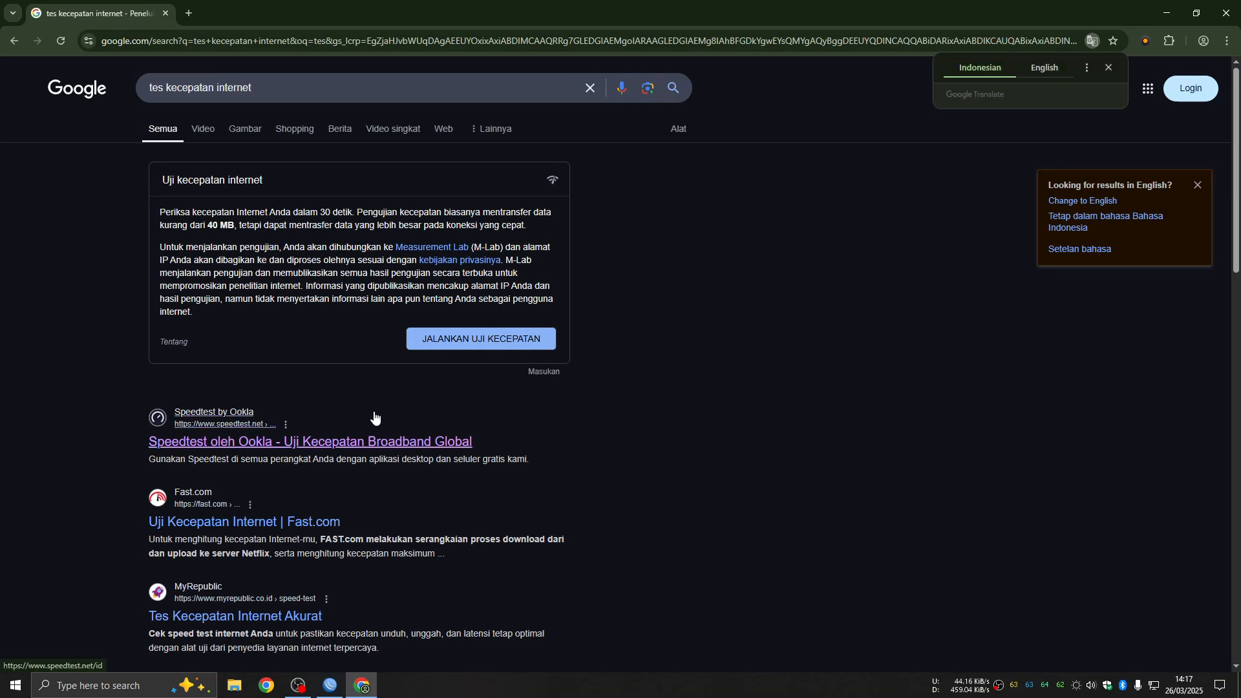
# Run the speed test, getting 9.72 Mbps download and 8.93 Mbps upload, then close Chrome
pyautogui.click(481, 341)
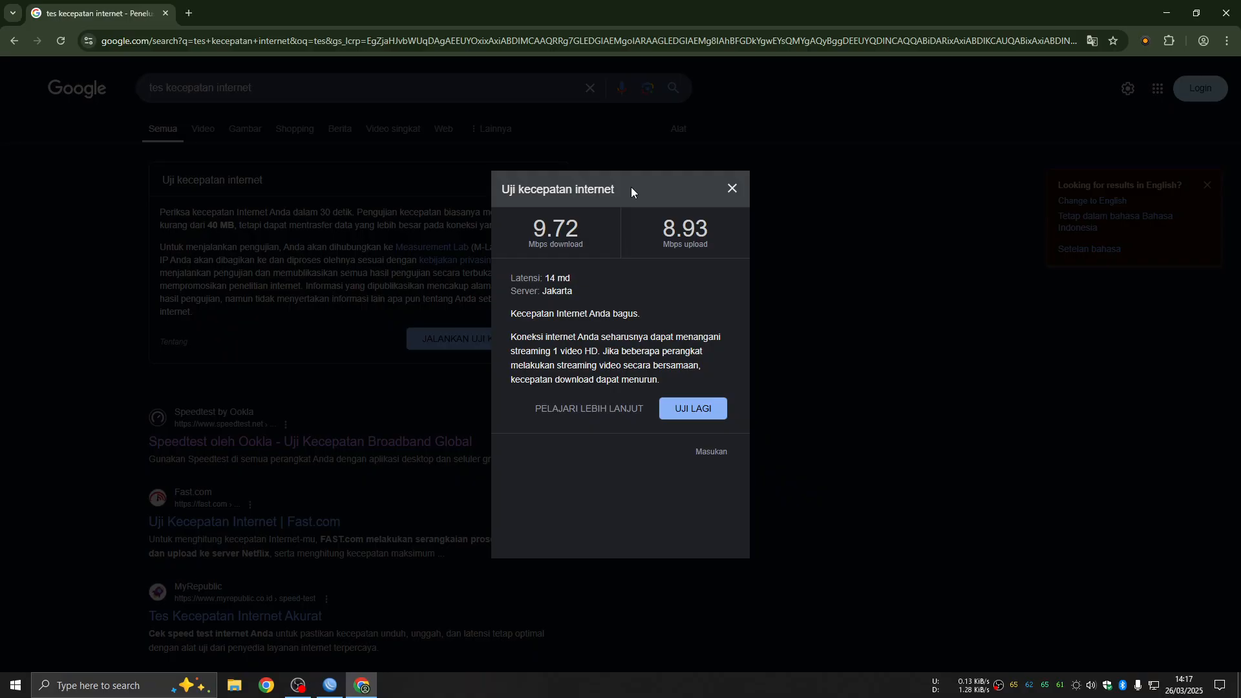
pyautogui.click(730, 188)
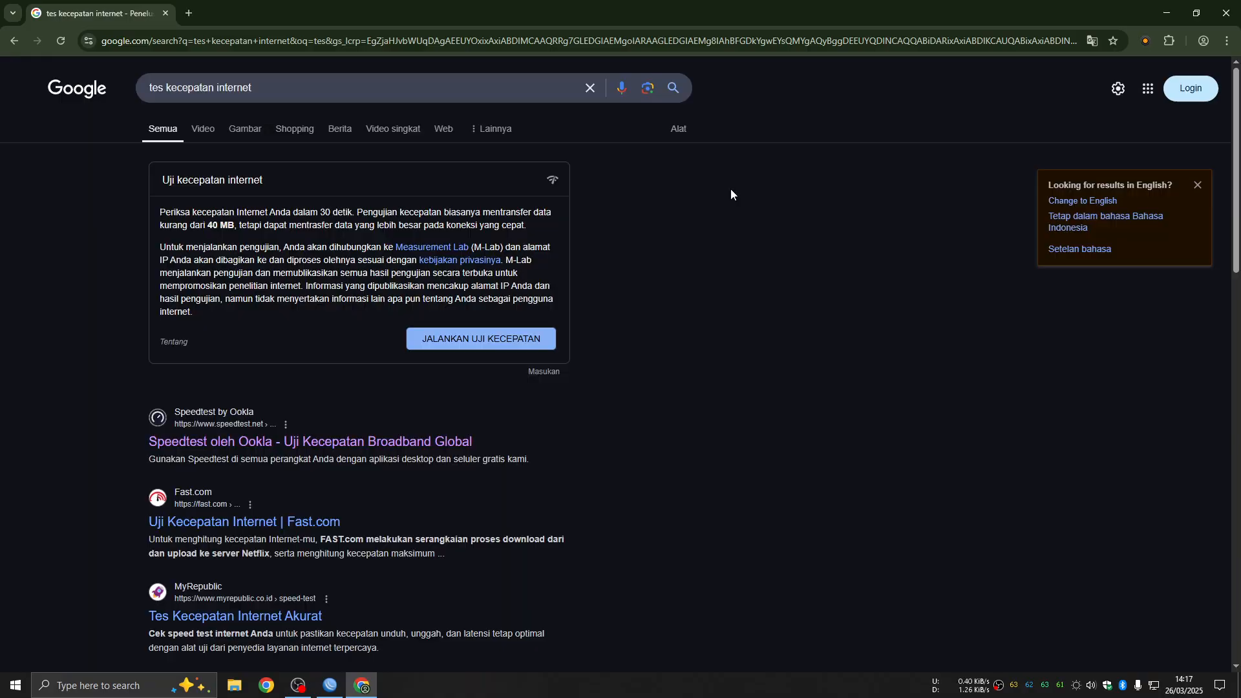
pyautogui.click(1226, 13)
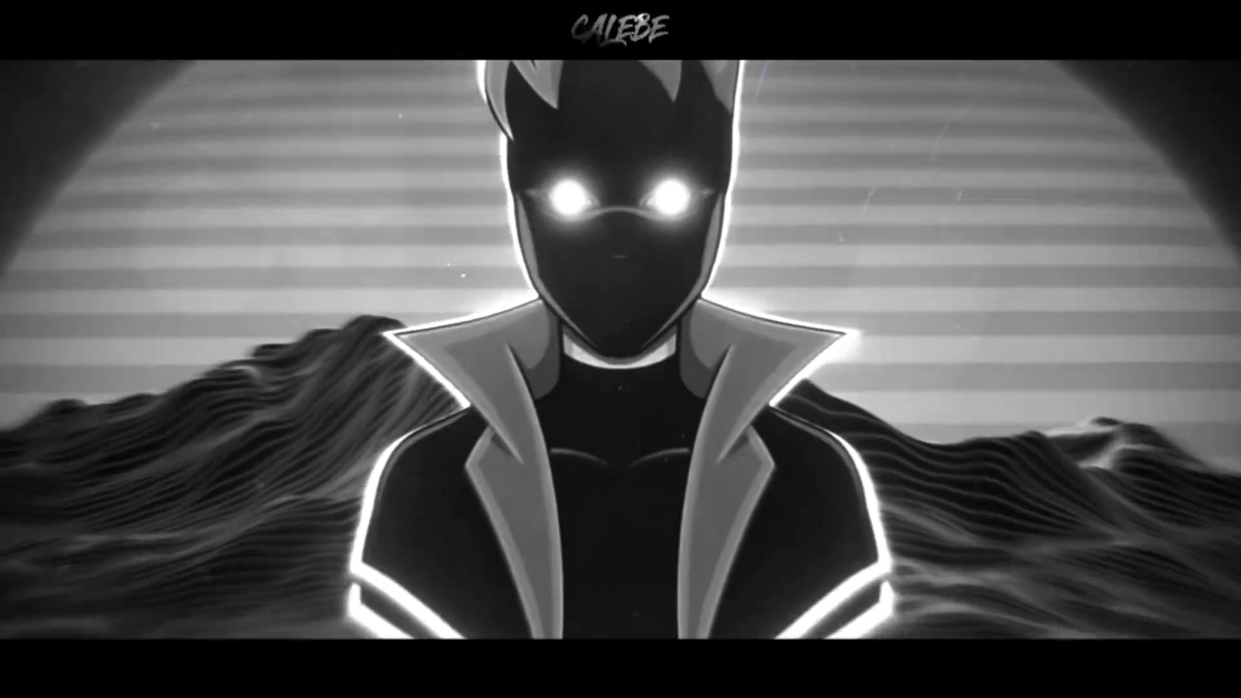